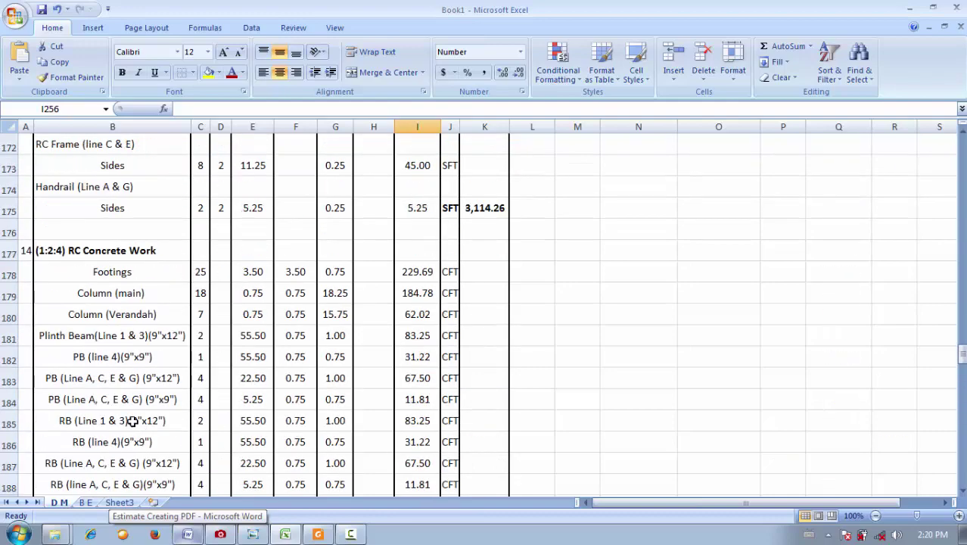
# - Copy item 14's number and title, (1:2:4) RC Concrete Work, from the D M sheet and paste them as linked cells into B E row 95
pyautogui.scroll(11, 132, 422)
pyautogui.scroll(-5, 134, 421)
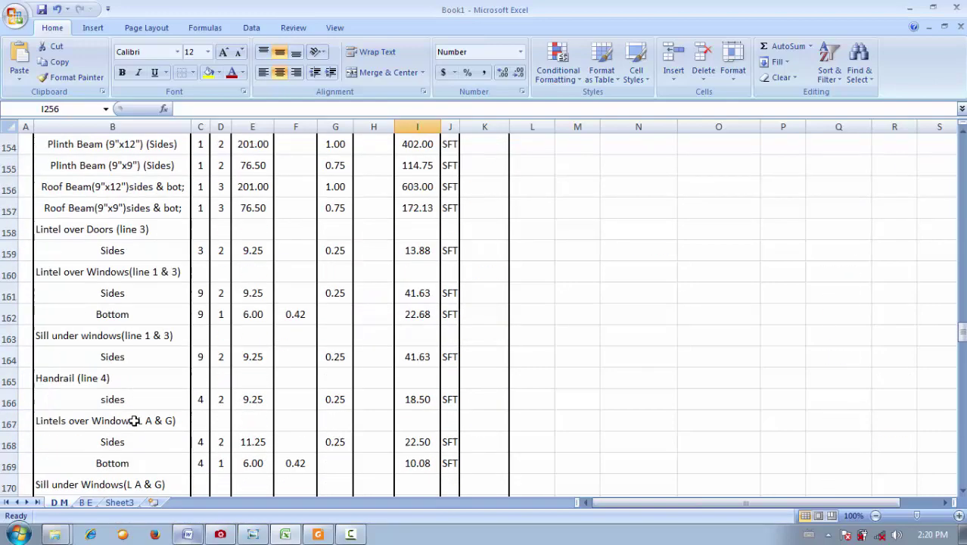
pyautogui.scroll(-6, 134, 422)
pyautogui.click(155, 250)
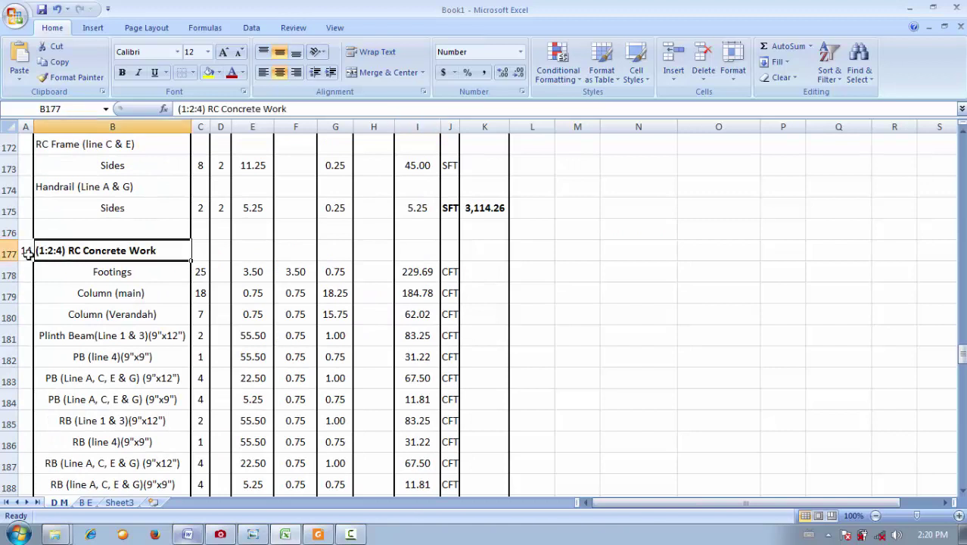
pyautogui.keyDown('shift'); pyautogui.click(27, 254); pyautogui.keyUp('shift')
pyautogui.hotkey('ctrl', 'c')
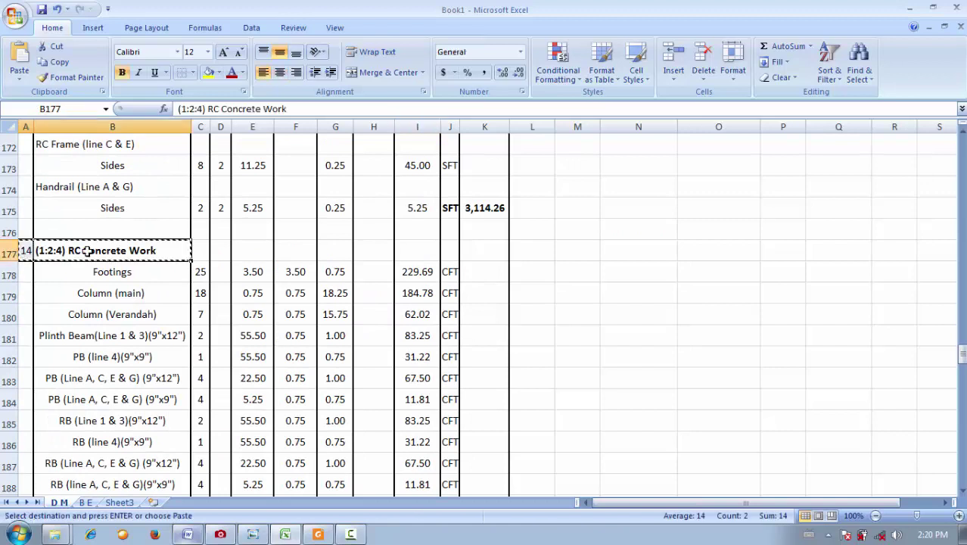
pyautogui.click(87, 503)
pyautogui.hotkey('ctrl', 'v')
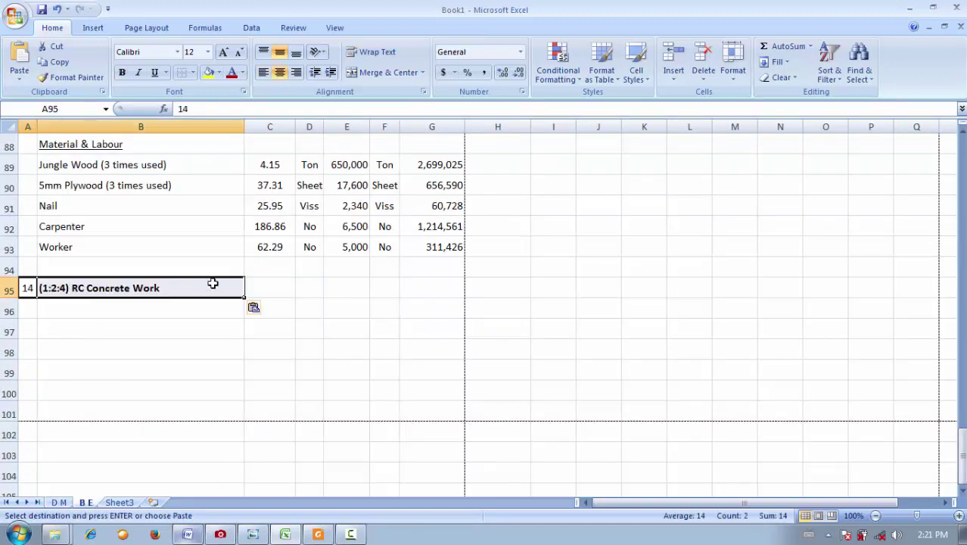
pyautogui.click(257, 308)
pyautogui.click(280, 424)
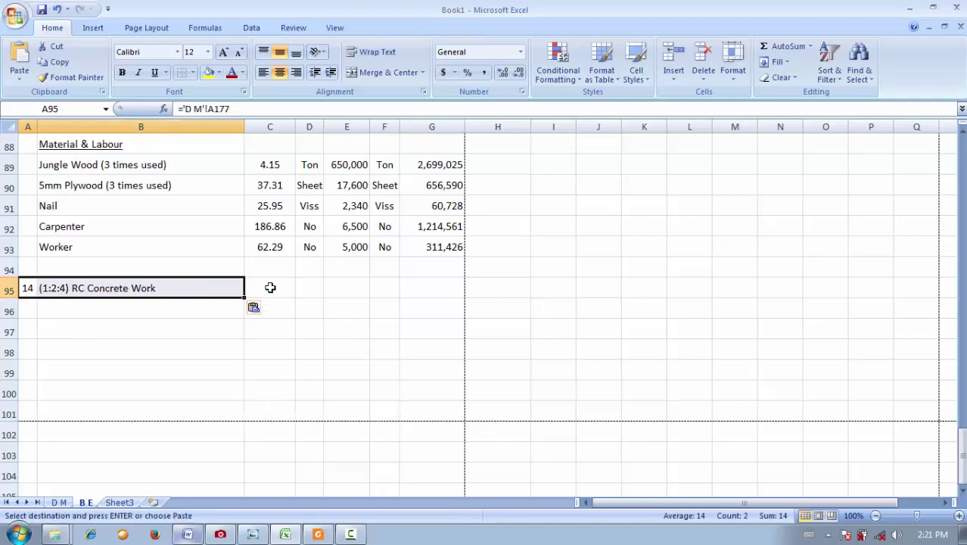
# - Link cell C95 on the B E sheet to the RC concrete total in cell K192 of the D M sheet
pyautogui.click(270, 287)
pyautogui.click(59, 503)
pyautogui.scroll(-8, 420, 308)
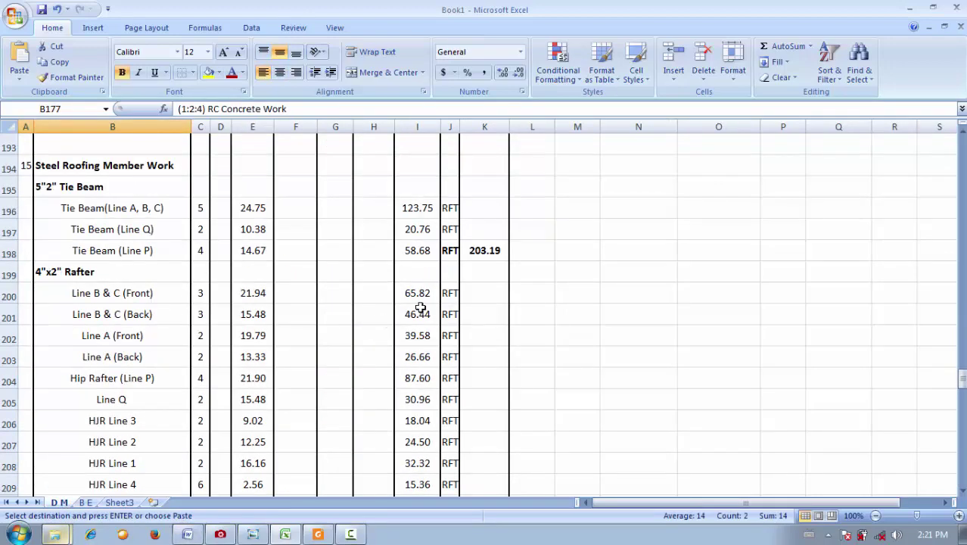
pyautogui.scroll(2, 496, 256)
pyautogui.click(494, 256)
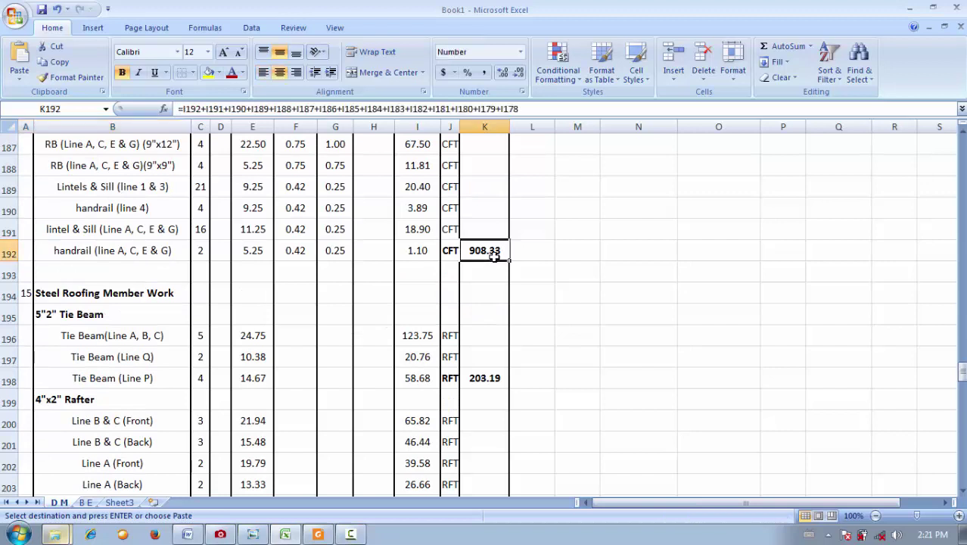
pyautogui.click(85, 503)
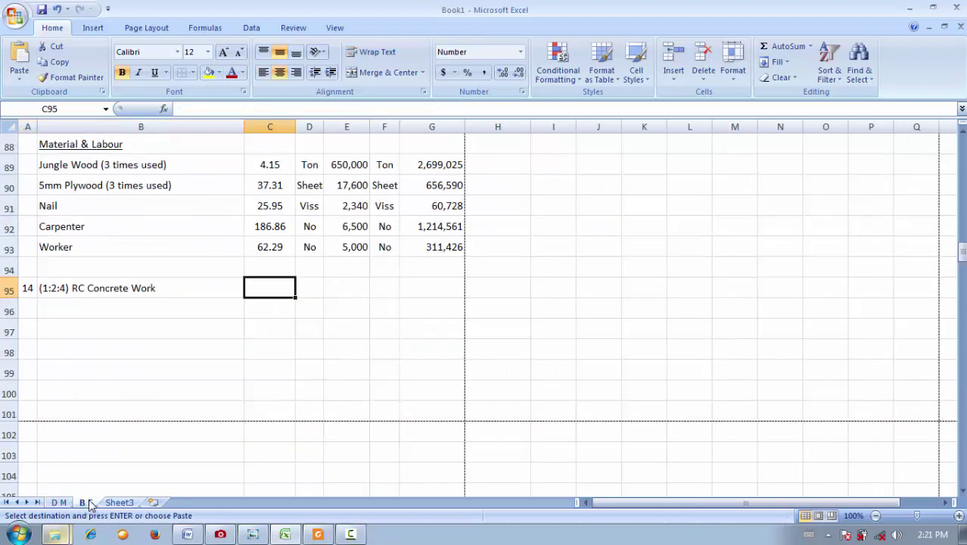
pyautogui.hotkey('ctrl', 'v')
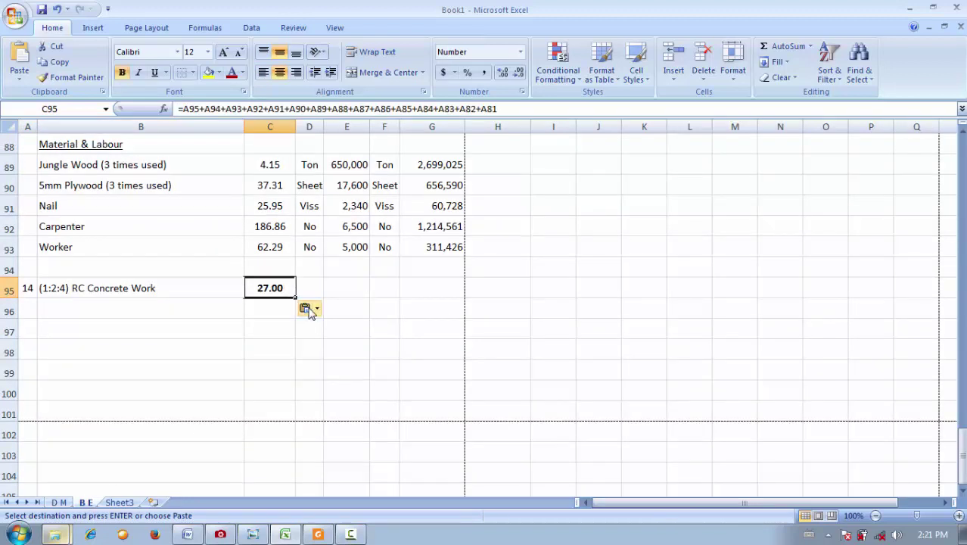
pyautogui.click(308, 308)
pyautogui.click(343, 457)
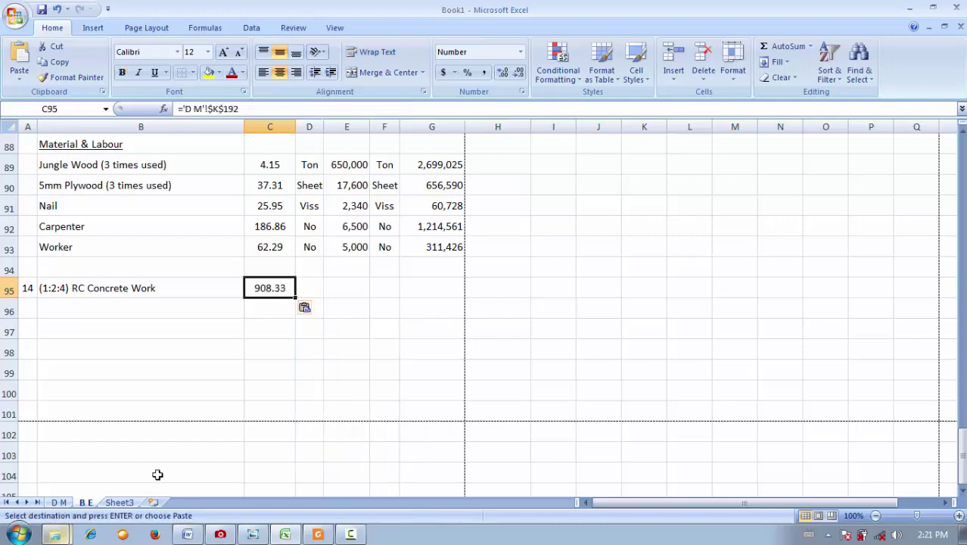
# - Link cell D95 on the B E sheet to the CFT unit in cell J192 of the D M sheet
pyautogui.click(59, 502)
pyautogui.click(449, 253)
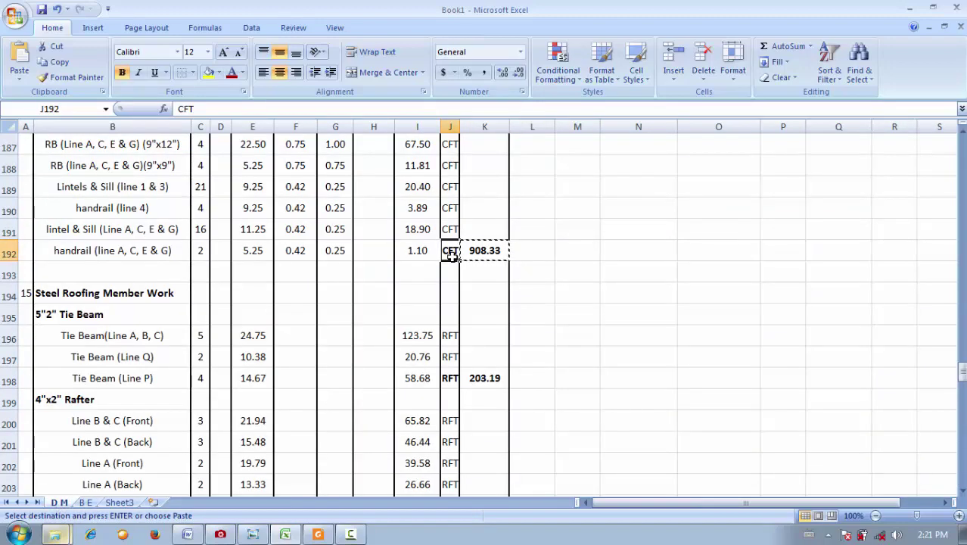
pyautogui.hotkey('ctrl', 'c')
pyautogui.click(84, 503)
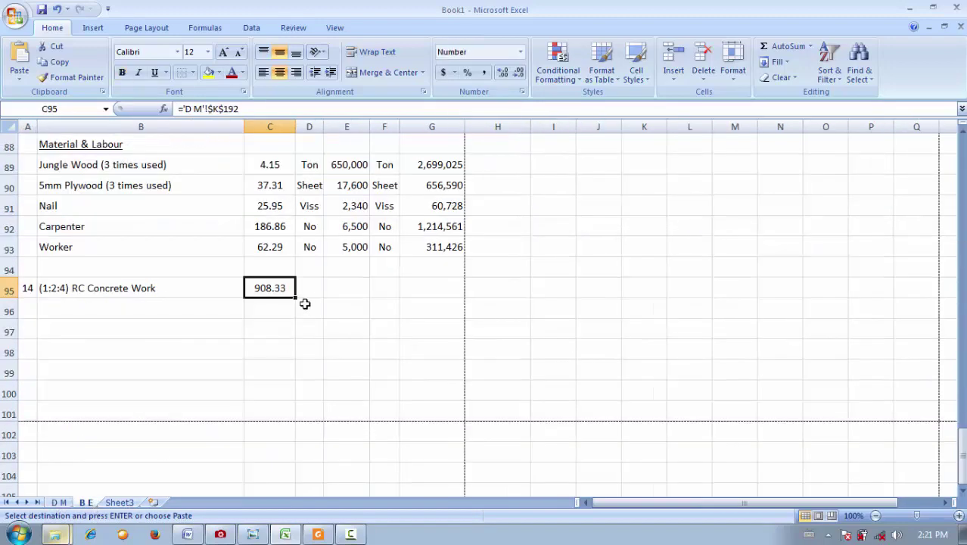
pyautogui.click(309, 289)
pyautogui.hotkey('ctrl', 'v')
pyautogui.click(336, 308)
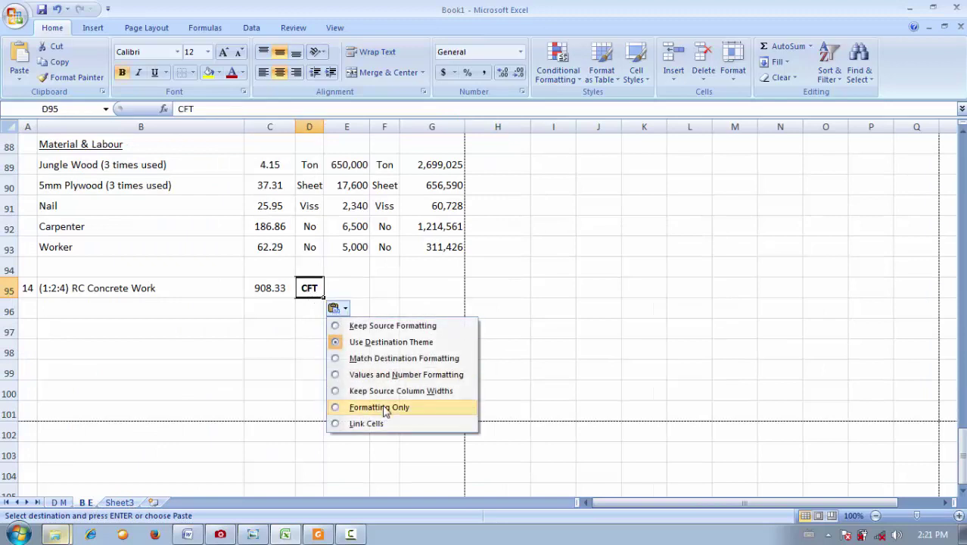
pyautogui.click(381, 424)
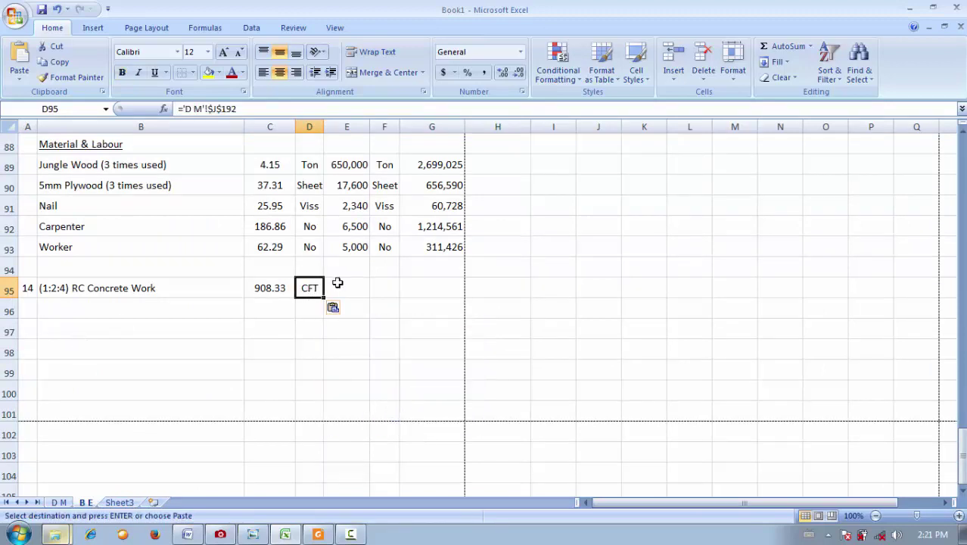
# - Make the RC Concrete Work title, quantity and unit in B95:D95 bold
pyautogui.moveTo(310, 287); pyautogui.dragTo(95, 291)
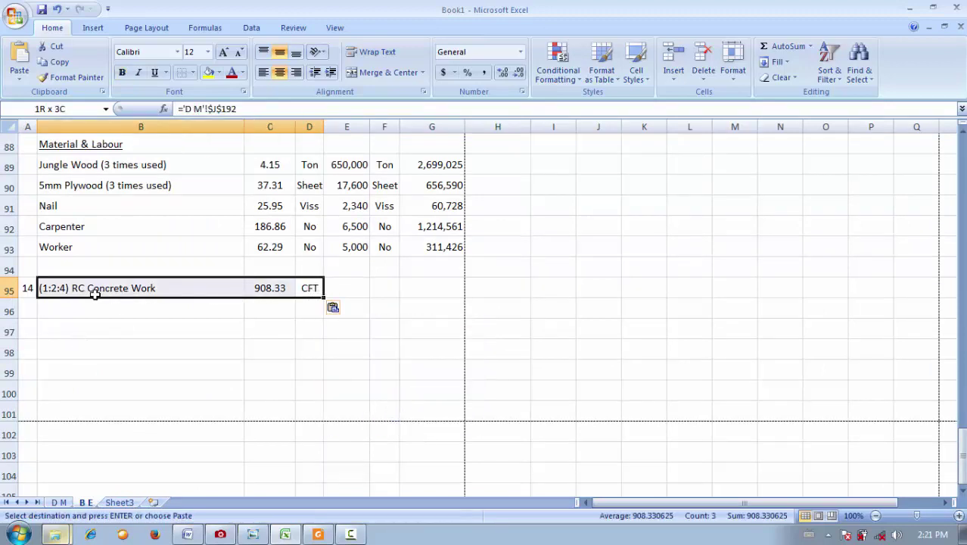
pyautogui.click(121, 72)
pyautogui.click(191, 311)
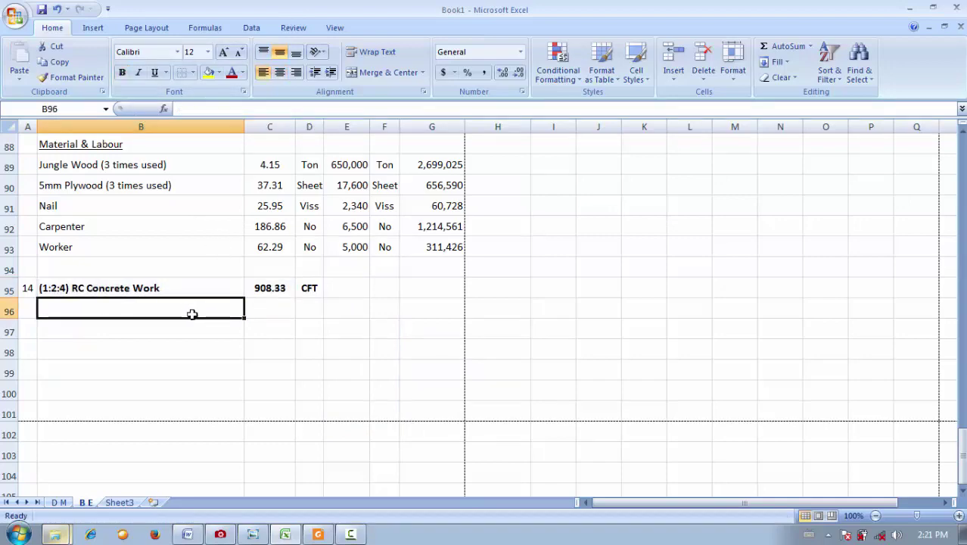
# - Copy the Concrete Floor item's Material & Labour rows from B61:G66, through Worker, and paste them under RC Concrete Work starting at B96
pyautogui.scroll(7, 190, 314)
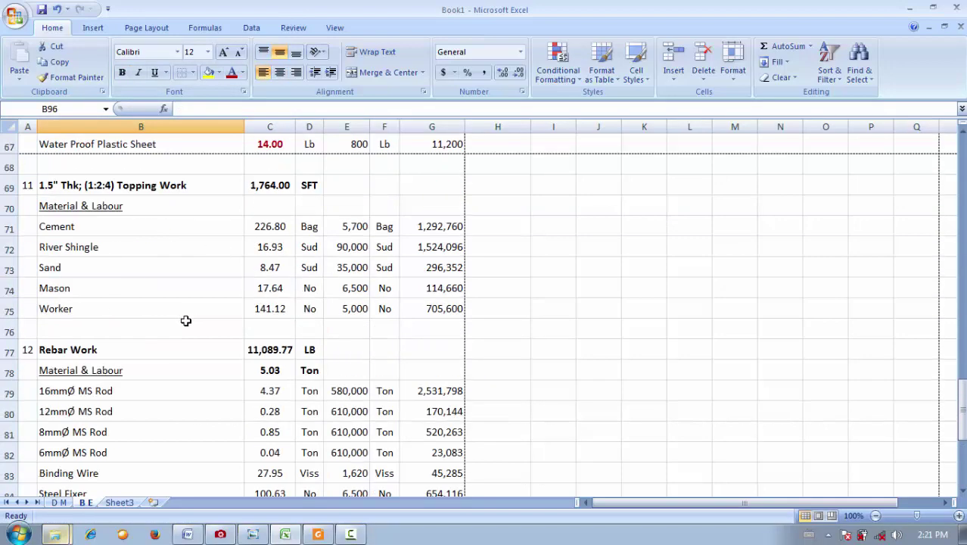
pyautogui.scroll(4, 186, 321)
pyautogui.click(91, 269)
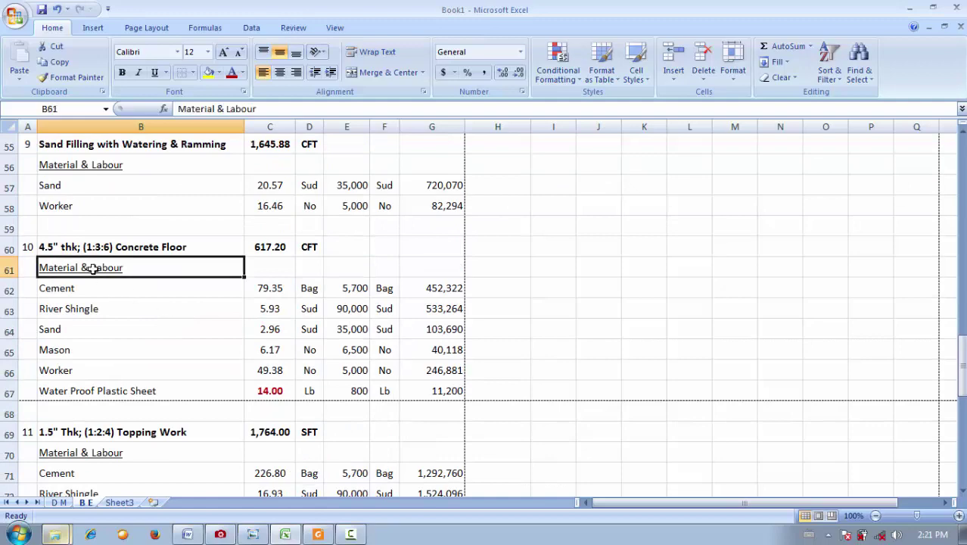
pyautogui.moveTo(91, 269); pyautogui.dragTo(452, 371)
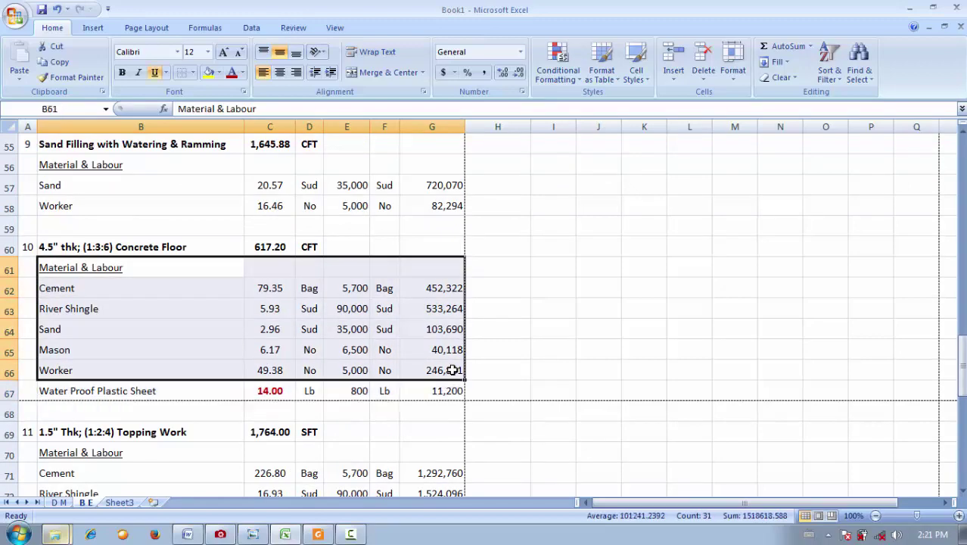
pyautogui.hotkey('ctrl', 'c')
pyautogui.scroll(-14, 447, 369)
pyautogui.scroll(5, 214, 324)
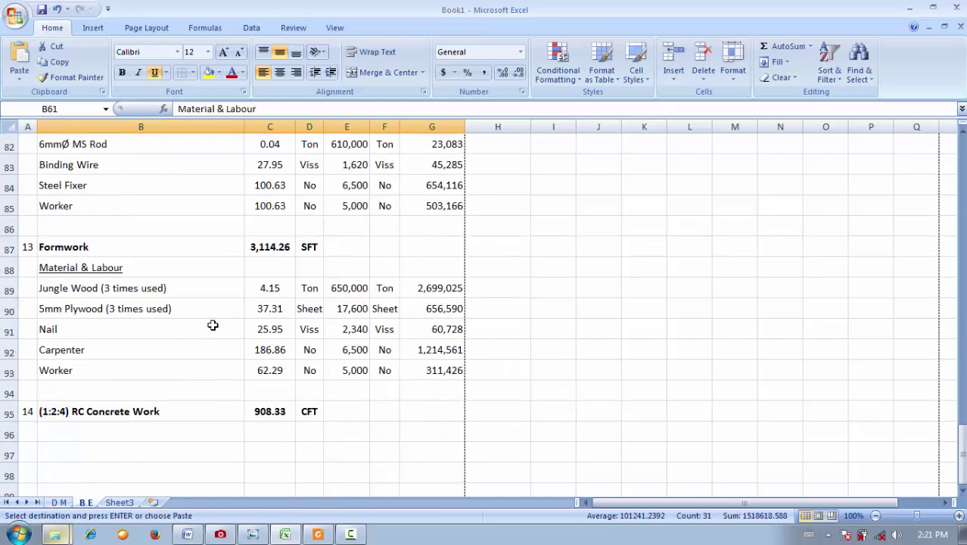
pyautogui.click(126, 431)
pyautogui.hotkey('ctrl', 'v')
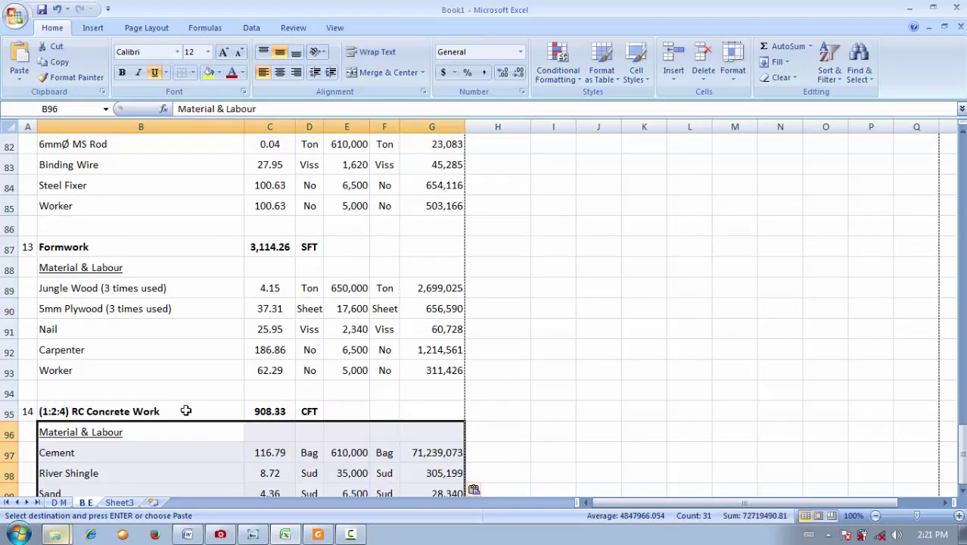
pyautogui.scroll(-2, 205, 394)
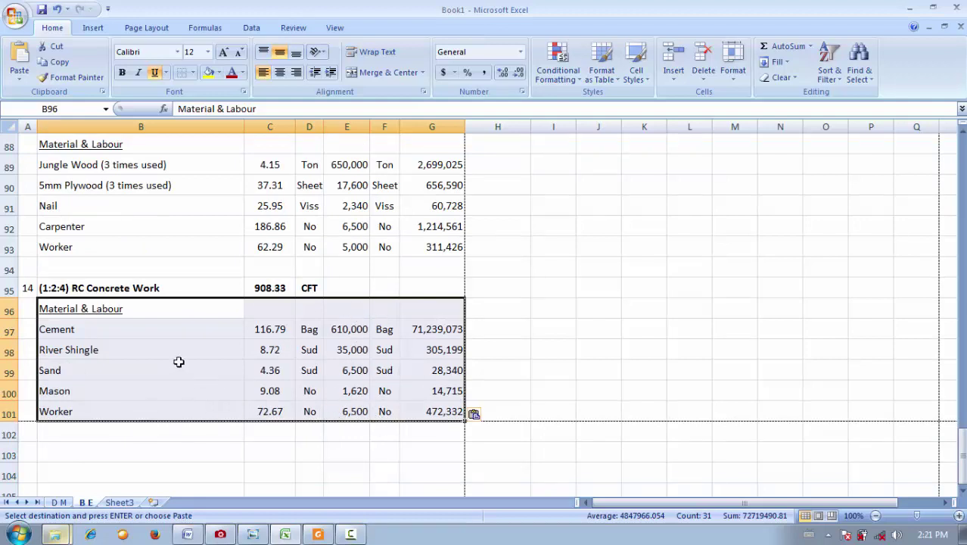
pyautogui.click(138, 349)
pyautogui.click(155, 333)
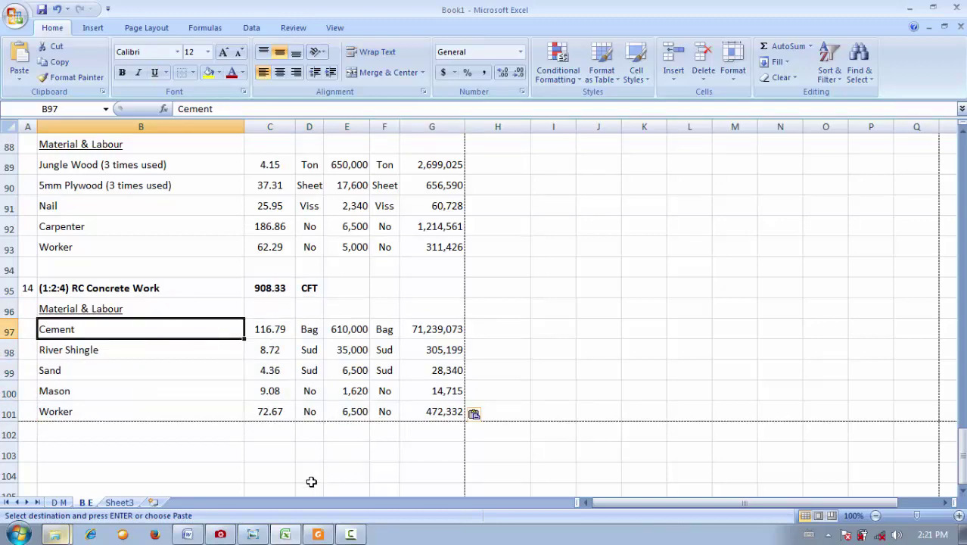
# - Switch to the Analysis of Rates PDF in Foxit Reader and check the contents on page 7 for the reinforced concrete schedules
pyautogui.click(318, 534)
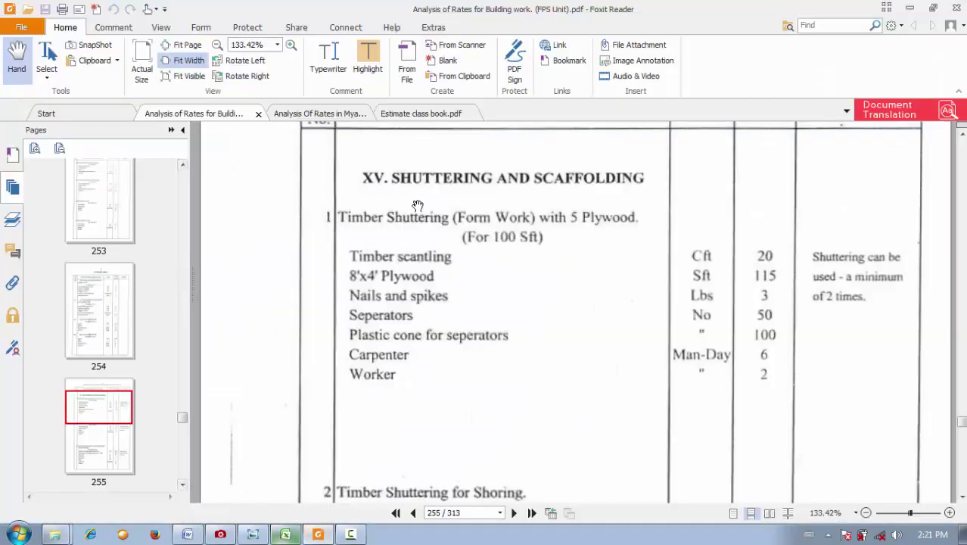
pyautogui.moveTo(182, 418); pyautogui.dragTo(183, 176)
pyautogui.click(12, 158)
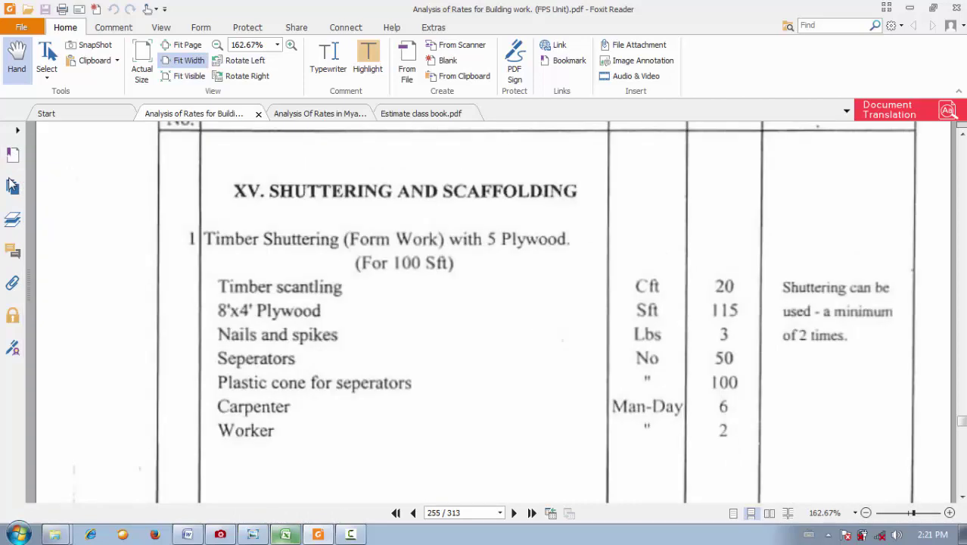
pyautogui.click(15, 186)
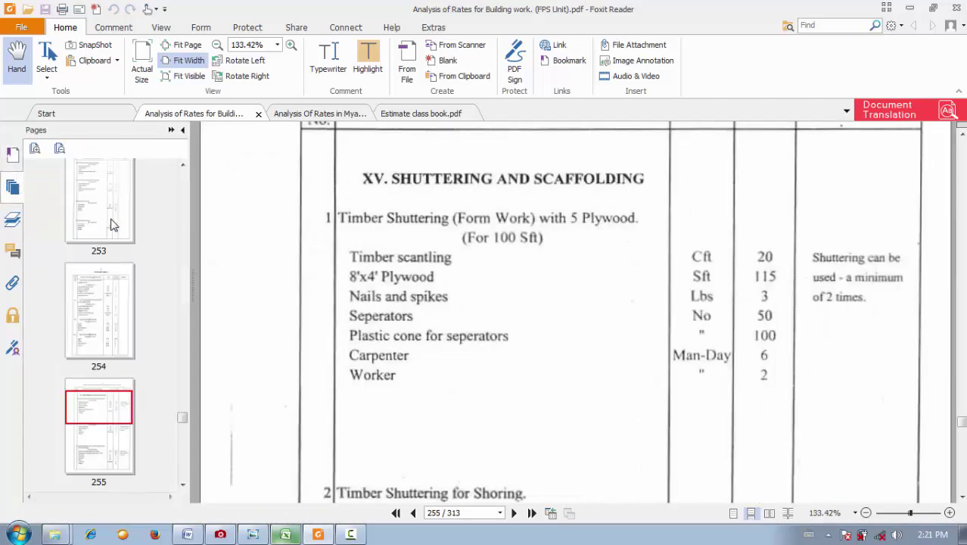
pyautogui.moveTo(182, 418); pyautogui.dragTo(182, 170)
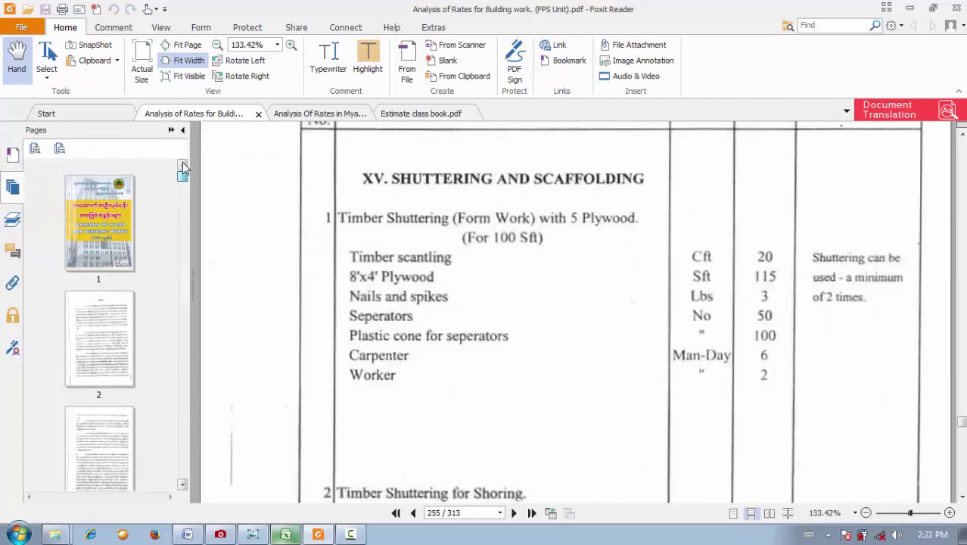
pyautogui.scroll(-3, 107, 287)
pyautogui.click(107, 283)
pyautogui.scroll(-6, 110, 278)
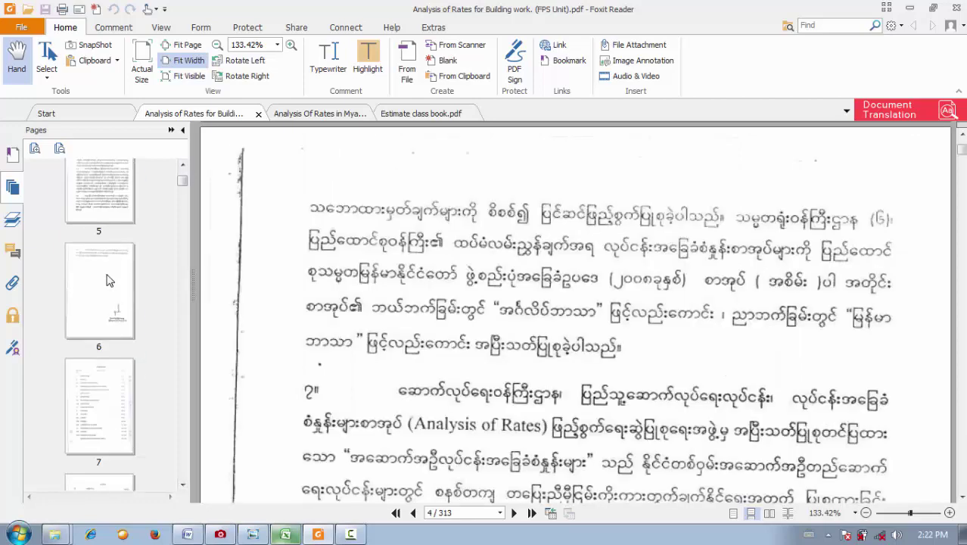
pyautogui.click(111, 190)
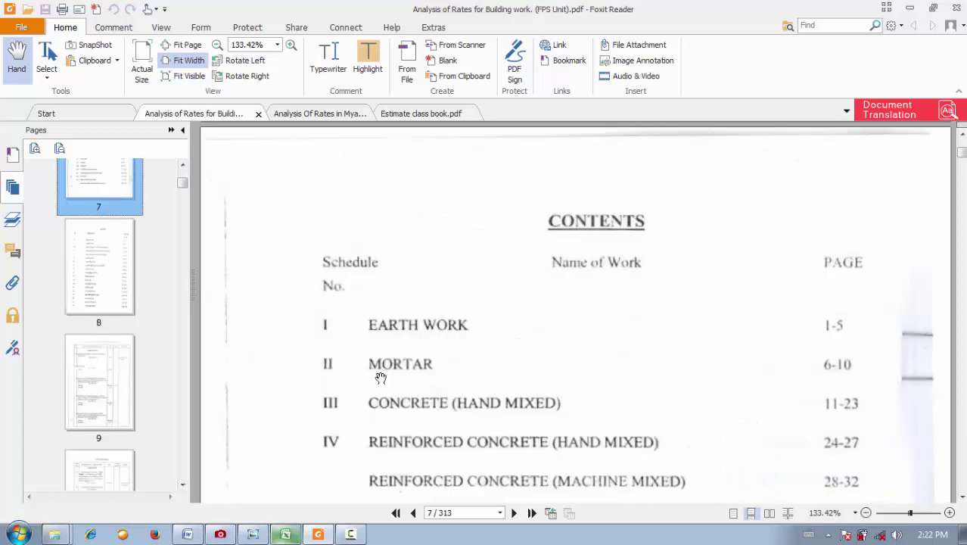
pyautogui.scroll(-2, 417, 356)
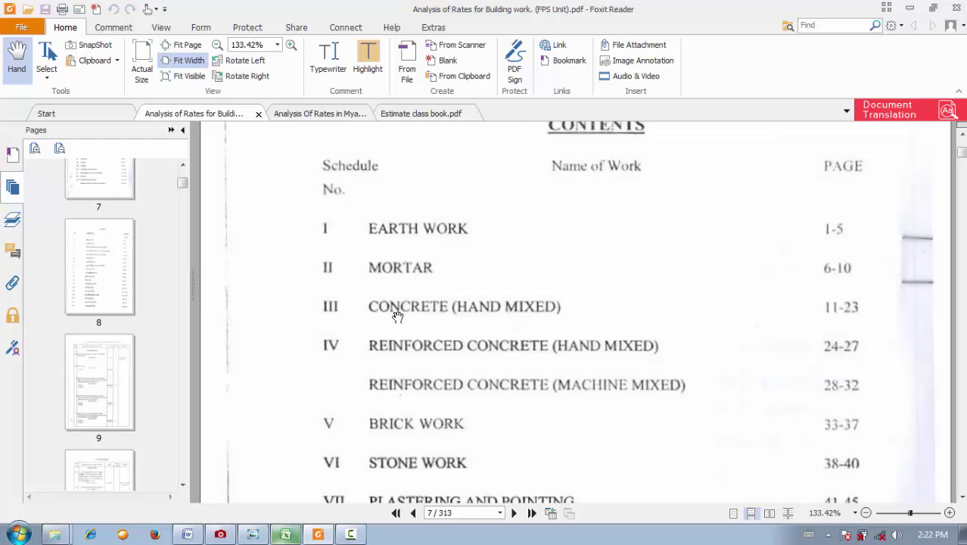
pyautogui.moveTo(421, 313); pyautogui.dragTo(415, 276)
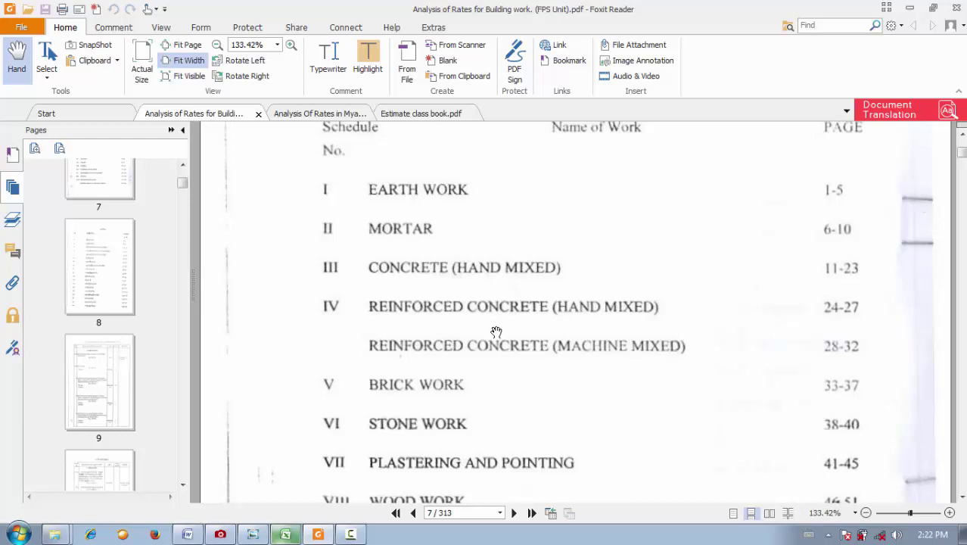
pyautogui.moveTo(545, 325); pyautogui.dragTo(540, 280)
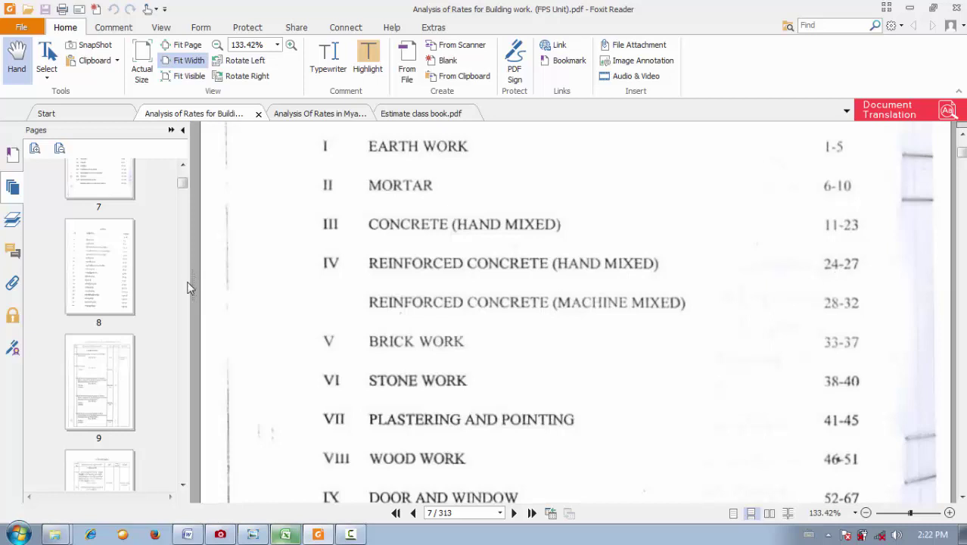
# - Find page 55 of the Analysis of Rates PDF, where section IV, Reinforced Concrete (Hand Mixed), starts
pyautogui.scroll(-8, 142, 227)
pyautogui.scroll(-20, 136, 234)
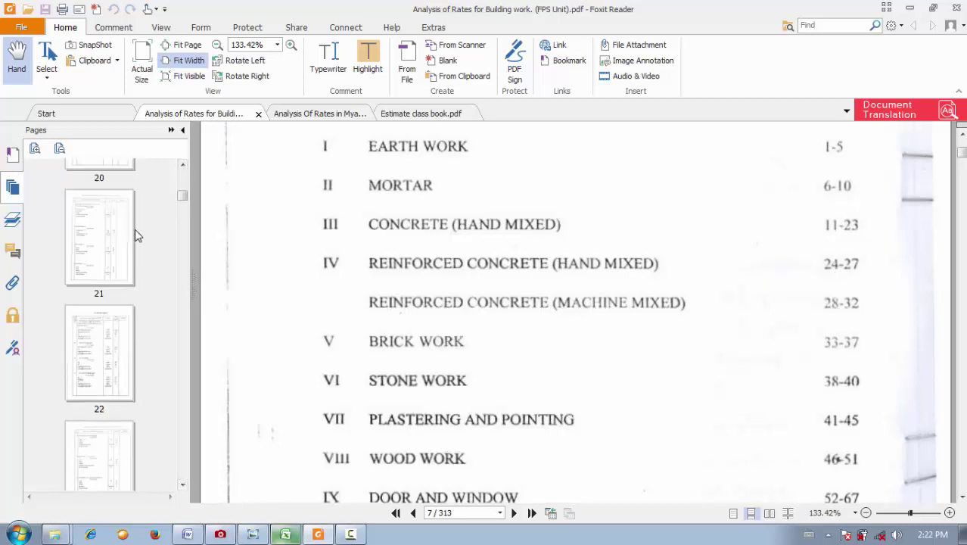
pyautogui.scroll(-9, 143, 235)
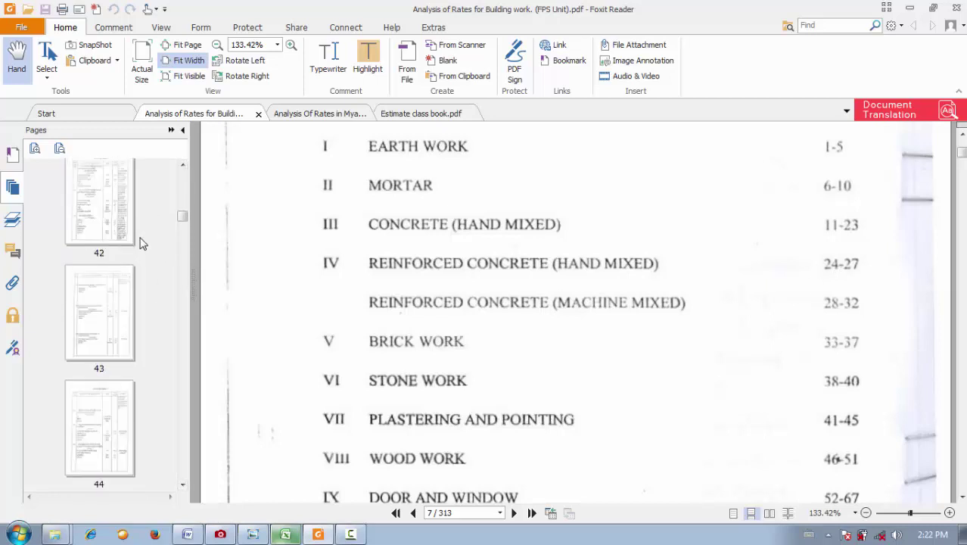
pyautogui.click(96, 438)
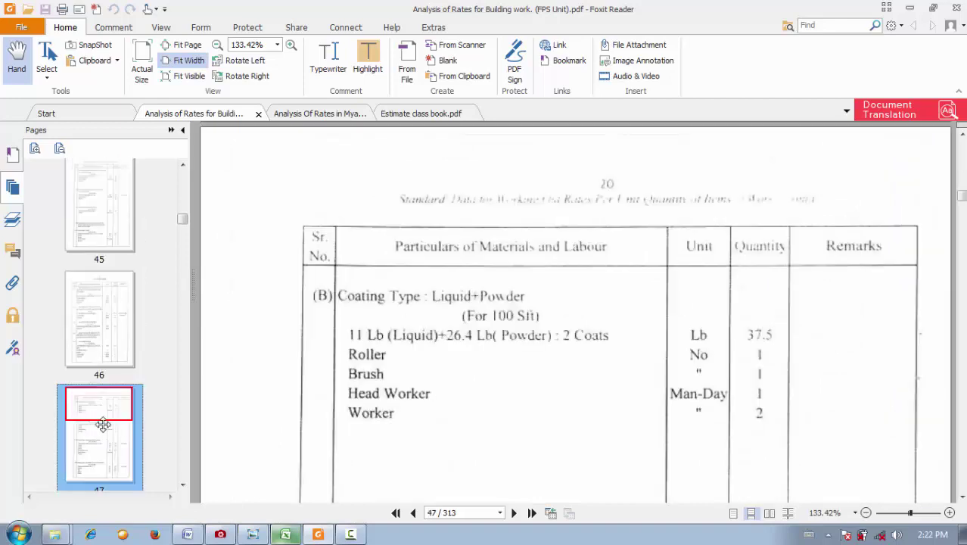
pyautogui.scroll(-3, 106, 401)
pyautogui.click(109, 393)
pyautogui.scroll(-6, 219, 363)
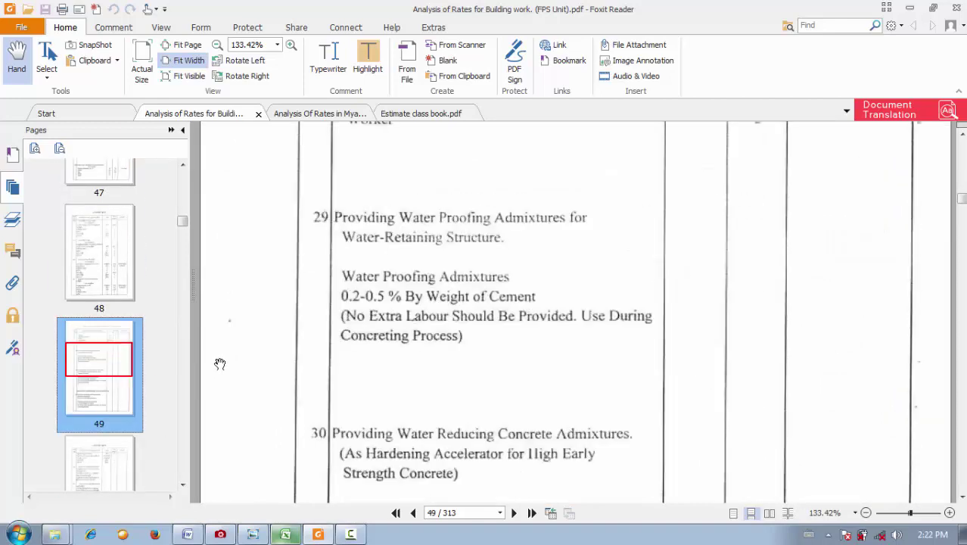
pyautogui.click(65, 475)
pyautogui.scroll(-2, 82, 409)
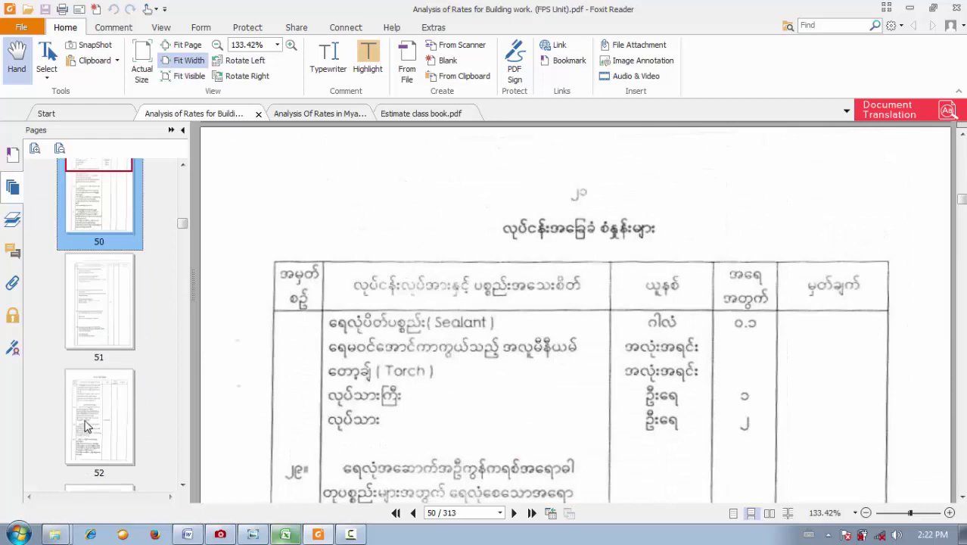
pyautogui.click(85, 422)
pyautogui.scroll(-2, 134, 382)
pyautogui.scroll(-2, 135, 383)
pyautogui.click(118, 372)
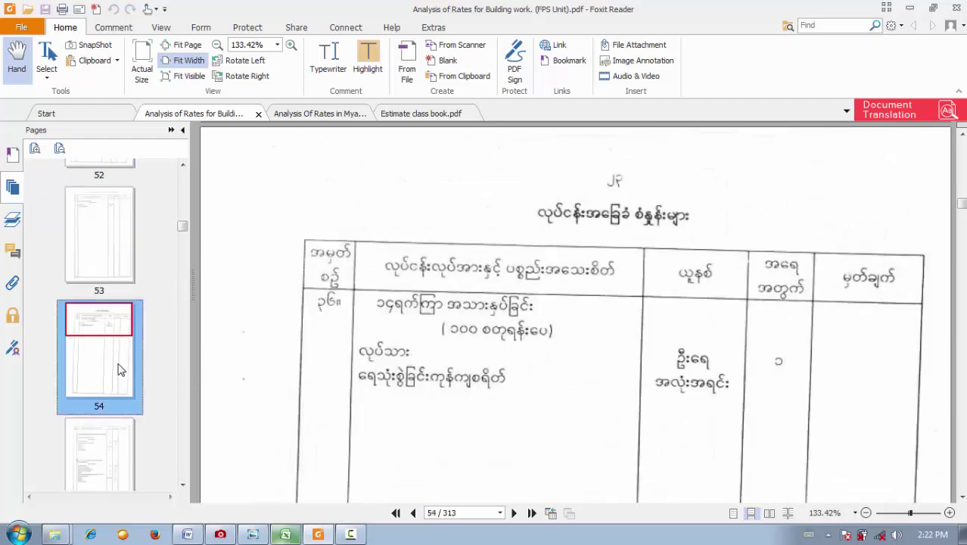
pyautogui.scroll(-2, 117, 370)
pyautogui.click(100, 347)
pyautogui.click(106, 266)
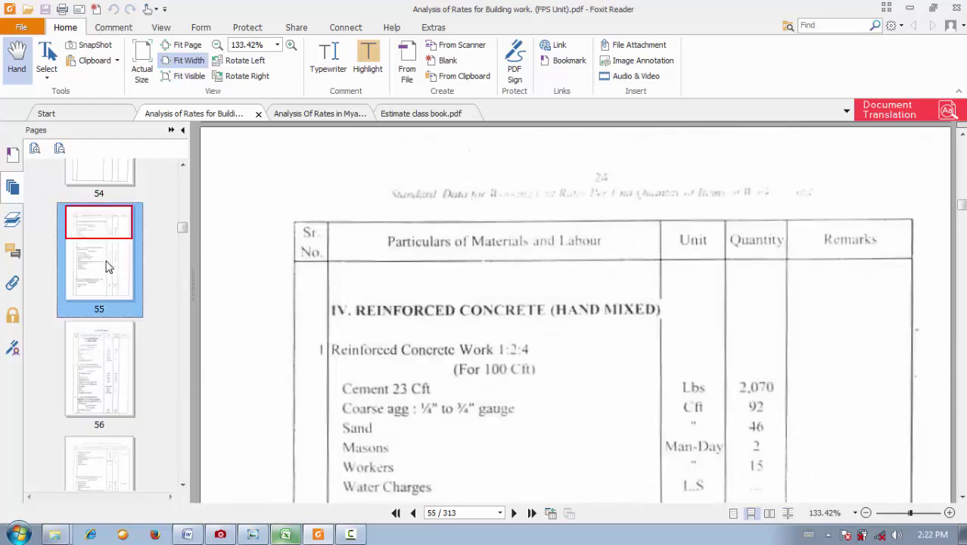
# - Examine the material and labour quantities for Reinforced Concrete Work 1:2:4 per 100 Cft on page 55
pyautogui.scroll(-3, 470, 250)
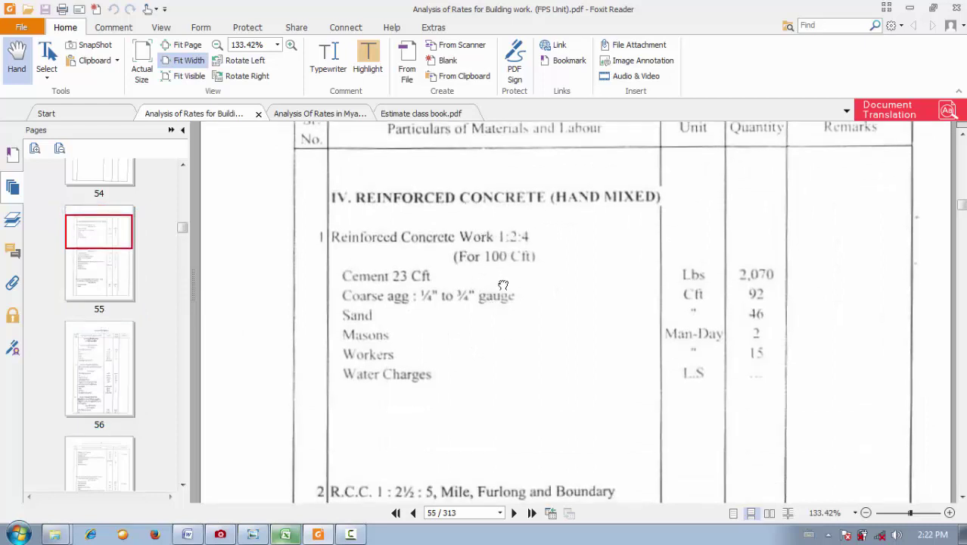
pyautogui.moveTo(504, 285); pyautogui.dragTo(490, 223)
pyautogui.moveTo(484, 336); pyautogui.dragTo(481, 267)
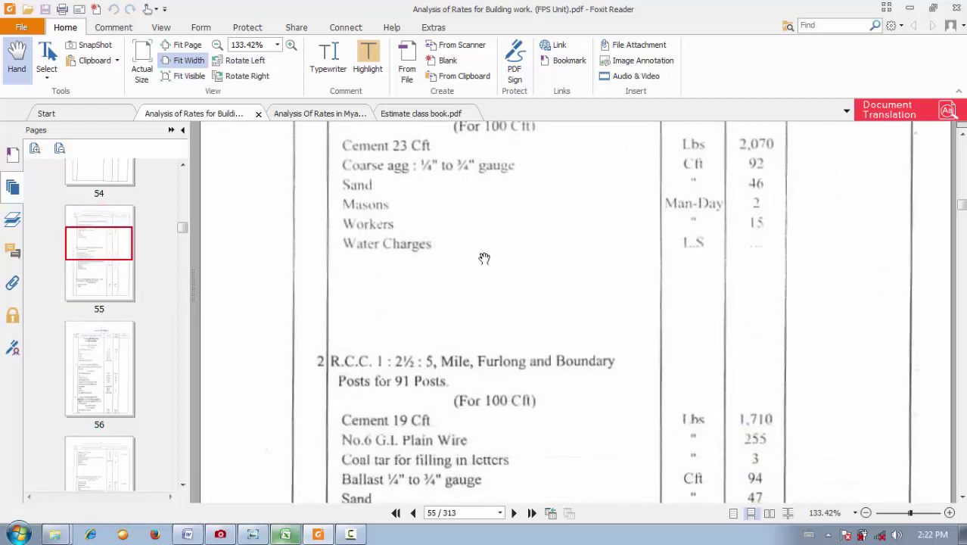
pyautogui.scroll(-4, 484, 258)
pyautogui.scroll(4, 495, 192)
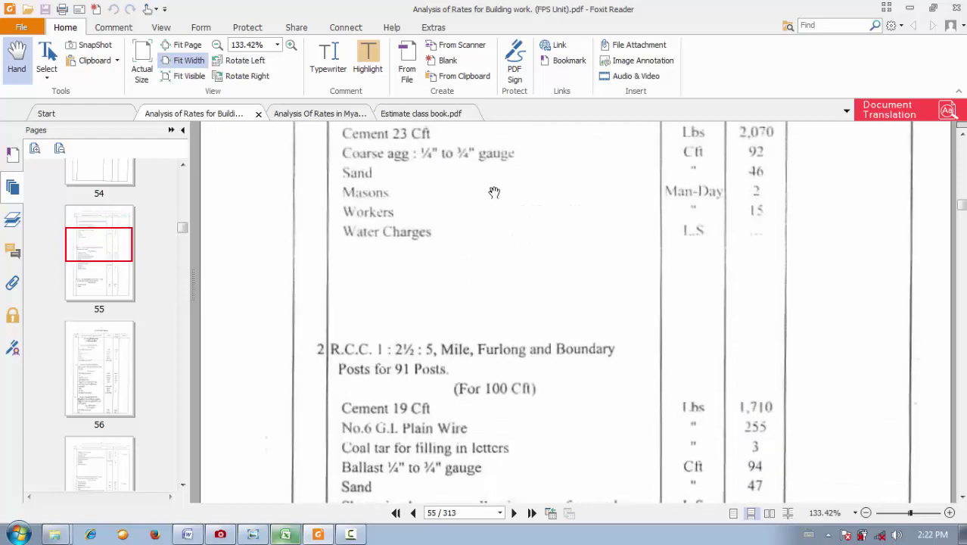
pyautogui.scroll(5, 484, 243)
pyautogui.scroll(-5, 443, 334)
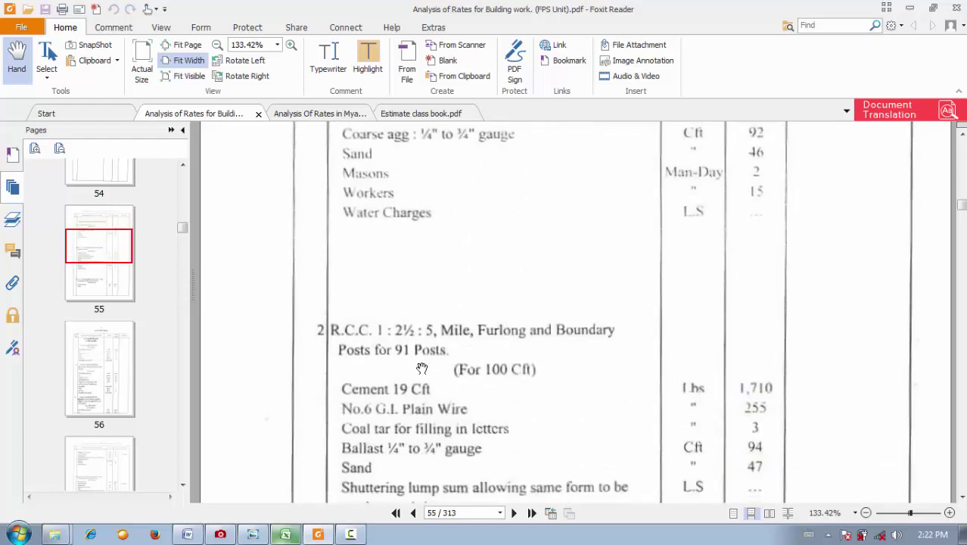
# - Look through the other R.C.C. items from page 55 to the pipe schedules on page 59
pyautogui.scroll(-12, 415, 347)
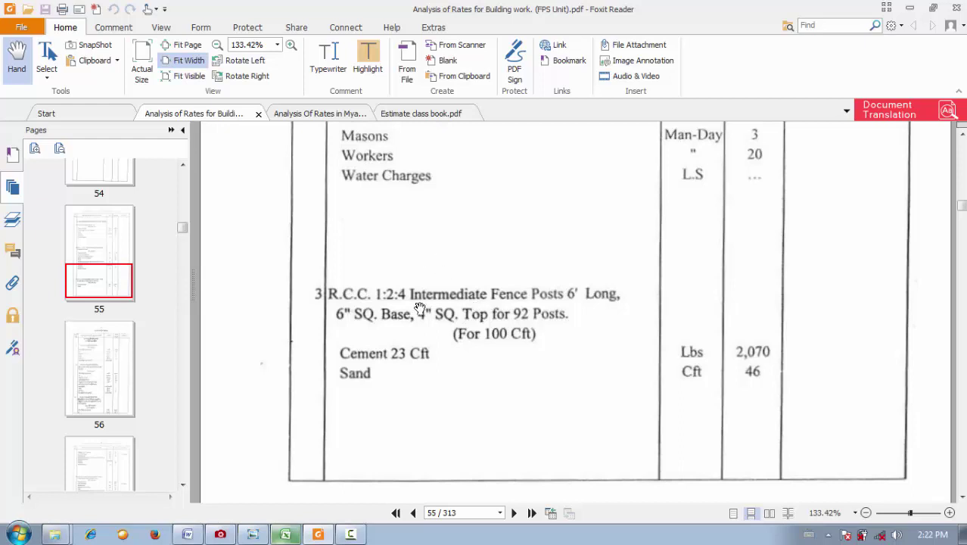
pyautogui.scroll(-5, 455, 318)
pyautogui.scroll(-14, 427, 331)
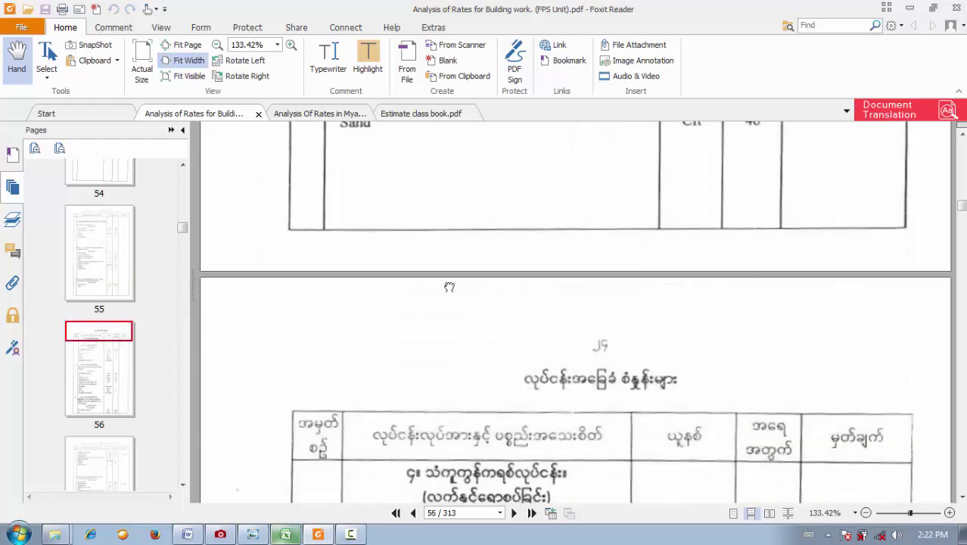
pyautogui.scroll(-2, 430, 224)
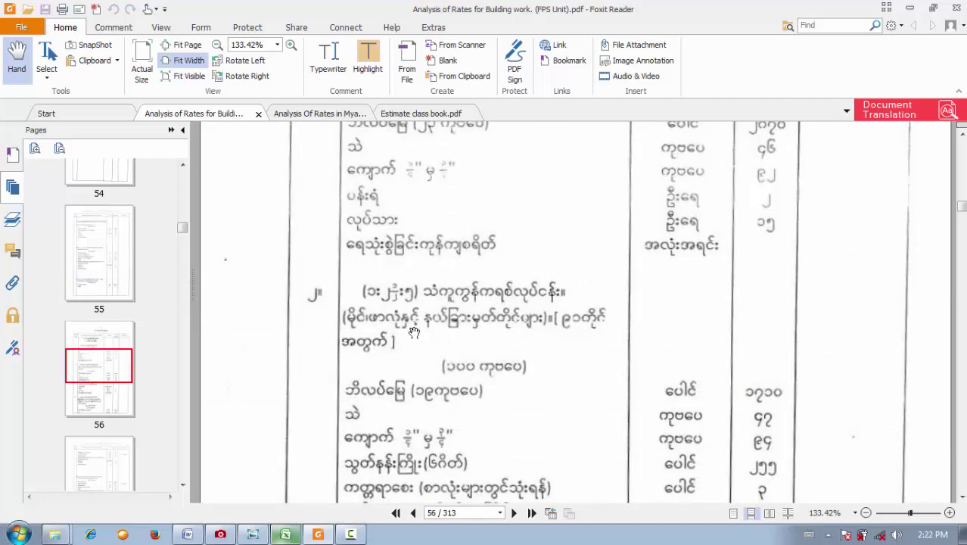
pyautogui.scroll(-10, 438, 318)
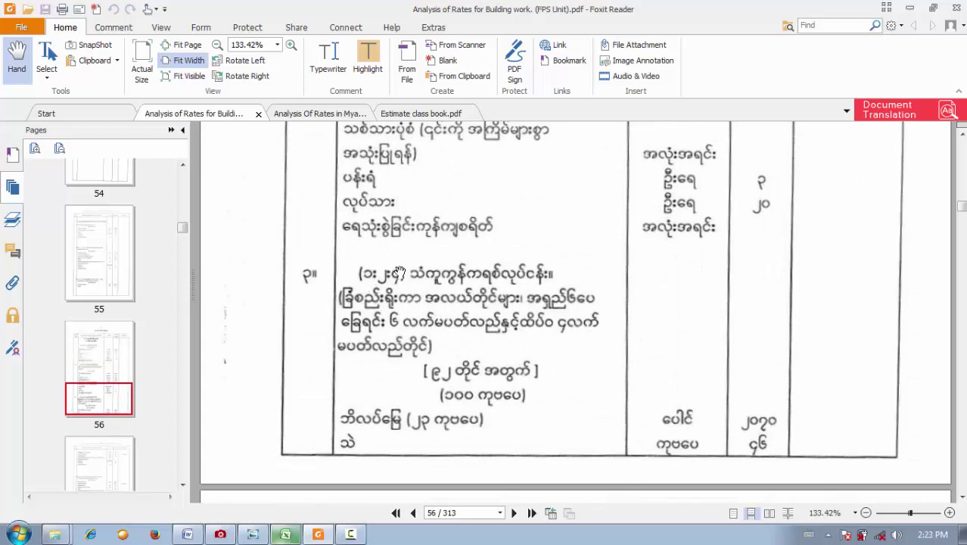
pyautogui.scroll(-20, 436, 308)
pyautogui.scroll(-20, 393, 273)
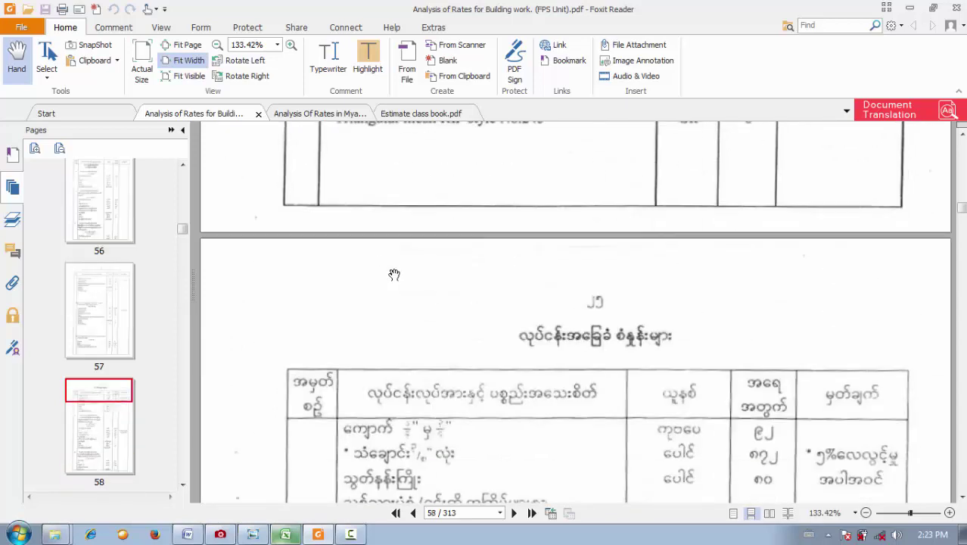
pyautogui.scroll(-17, 394, 273)
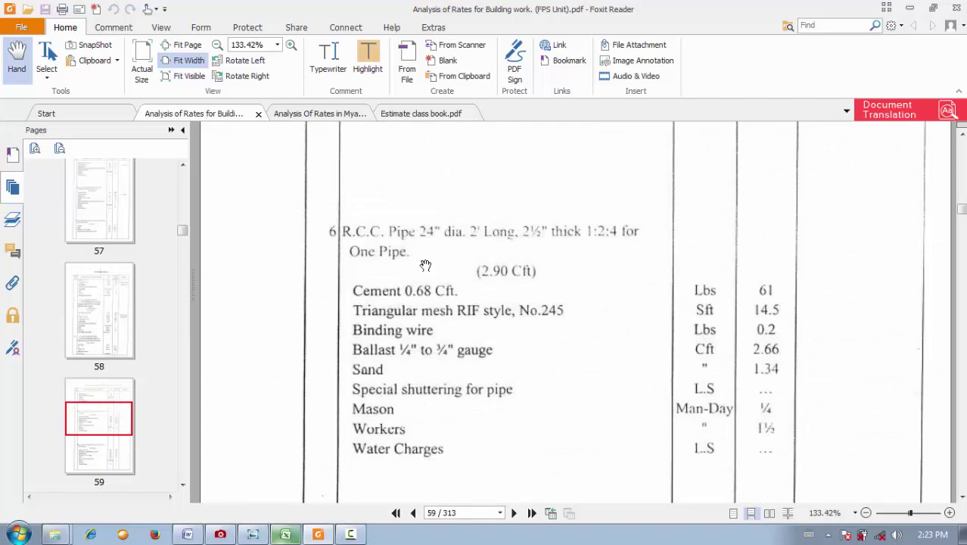
# - Return to the Reinforced Concrete Work 1:2:4 entry on page 55 and read its cement, aggregate, sand and labour quantities
pyautogui.scroll(20, 448, 250)
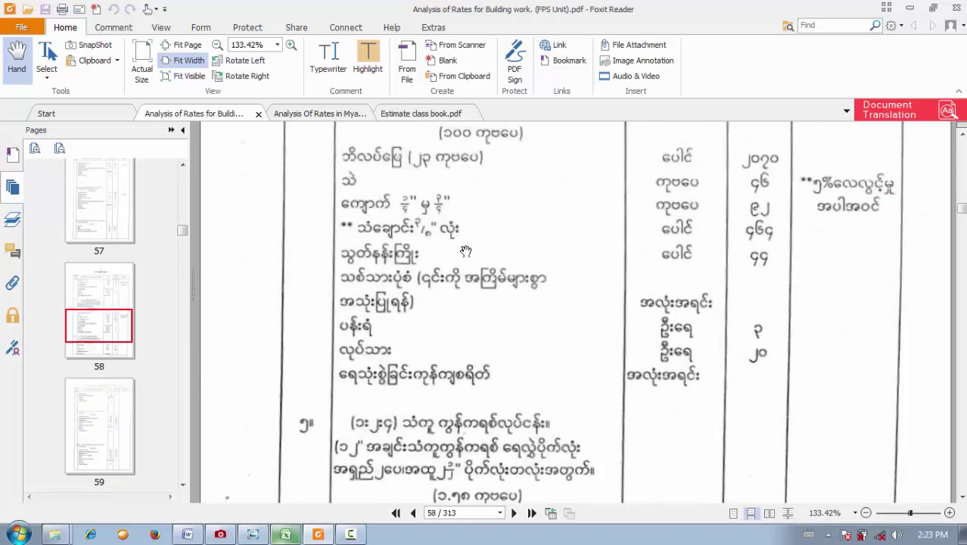
pyautogui.scroll(20, 457, 258)
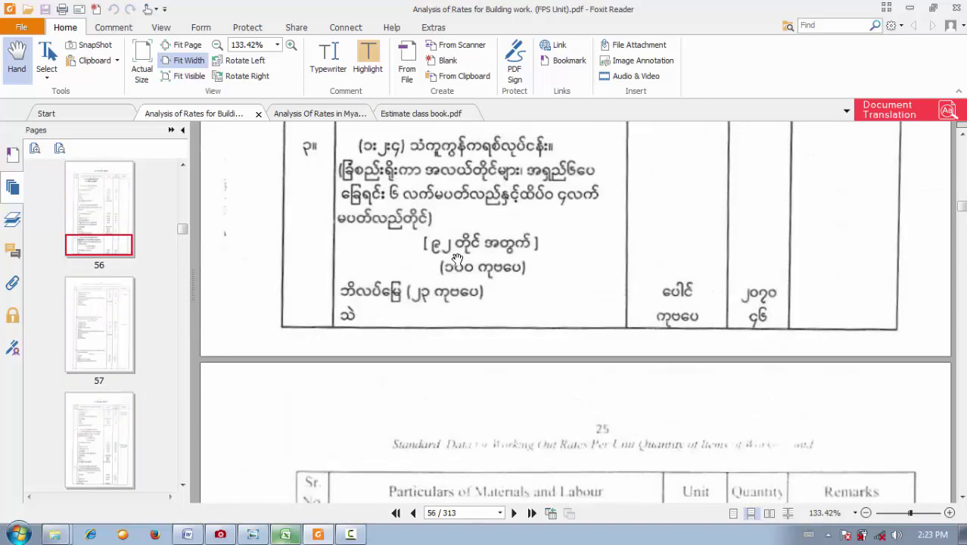
pyautogui.scroll(20, 462, 264)
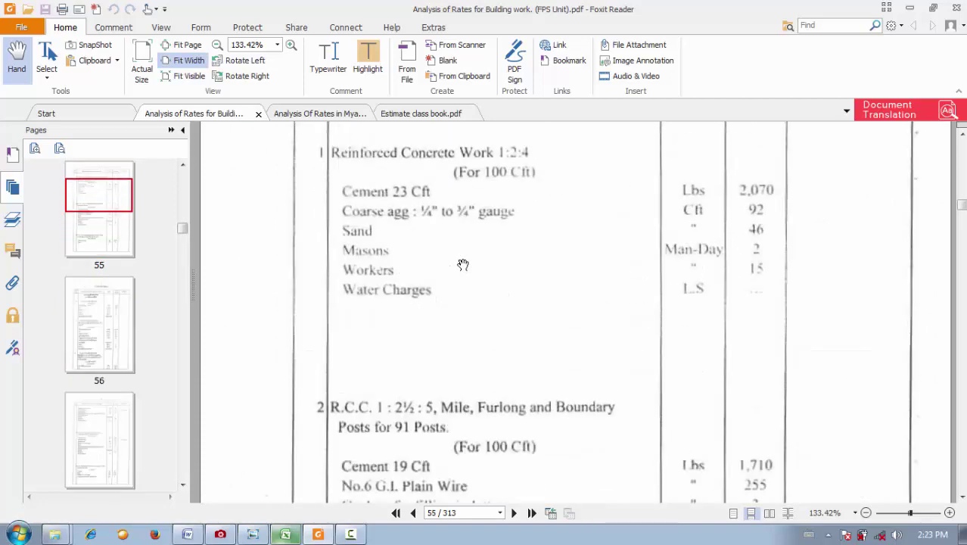
pyautogui.scroll(-6, 462, 266)
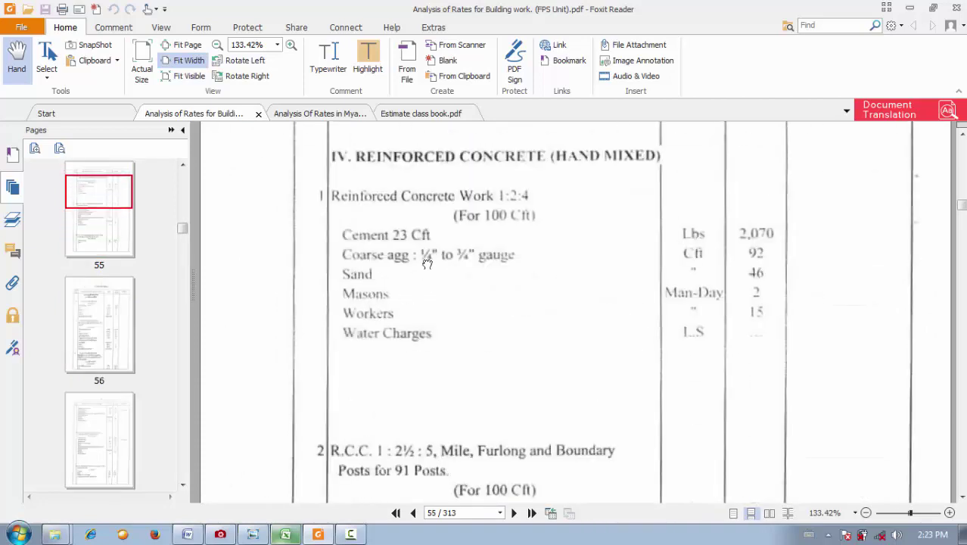
pyautogui.moveTo(432, 253); pyautogui.dragTo(426, 265)
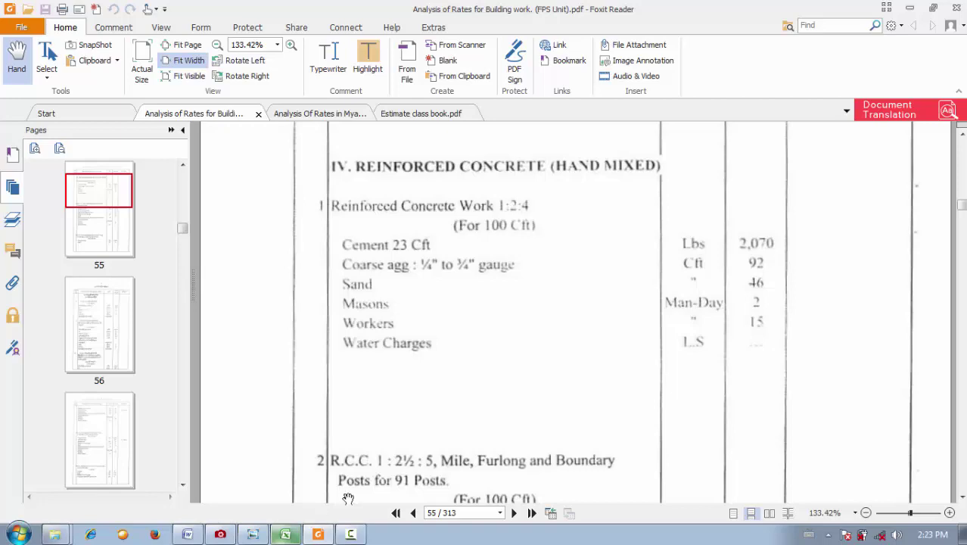
# - Switch to Excel and change the Cement quantity in C97 to use 2020 lbs per 100 CFT, keeping the division by 112
pyautogui.click(286, 534)
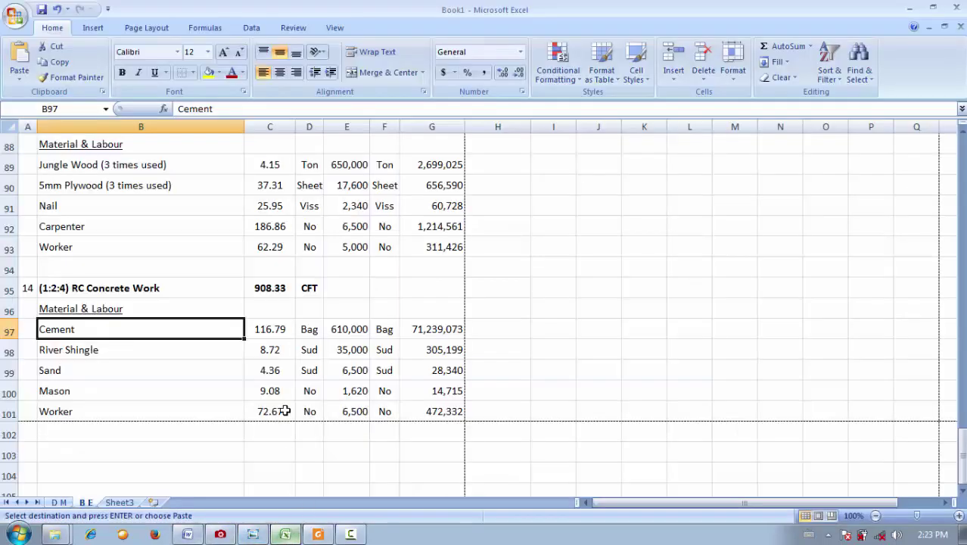
pyautogui.click(260, 324)
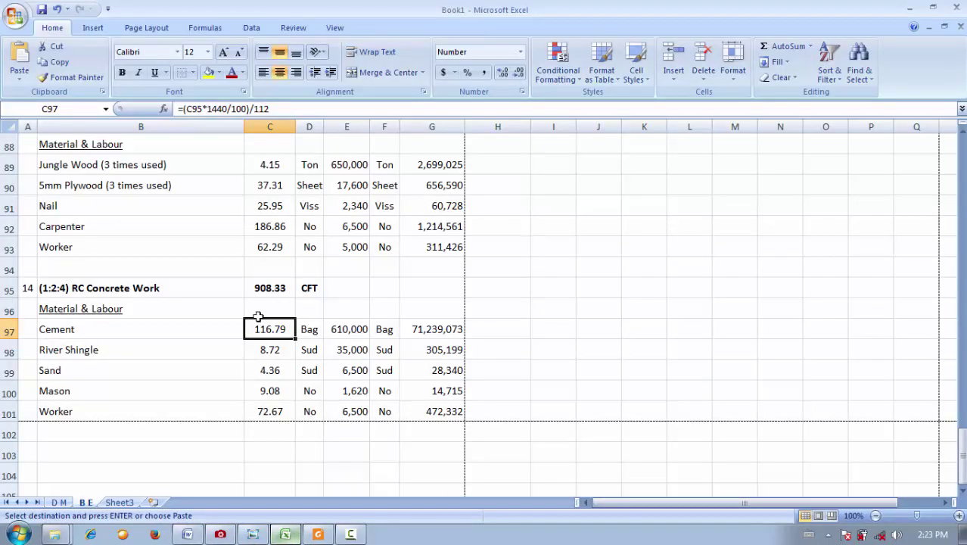
pyautogui.click(338, 112)
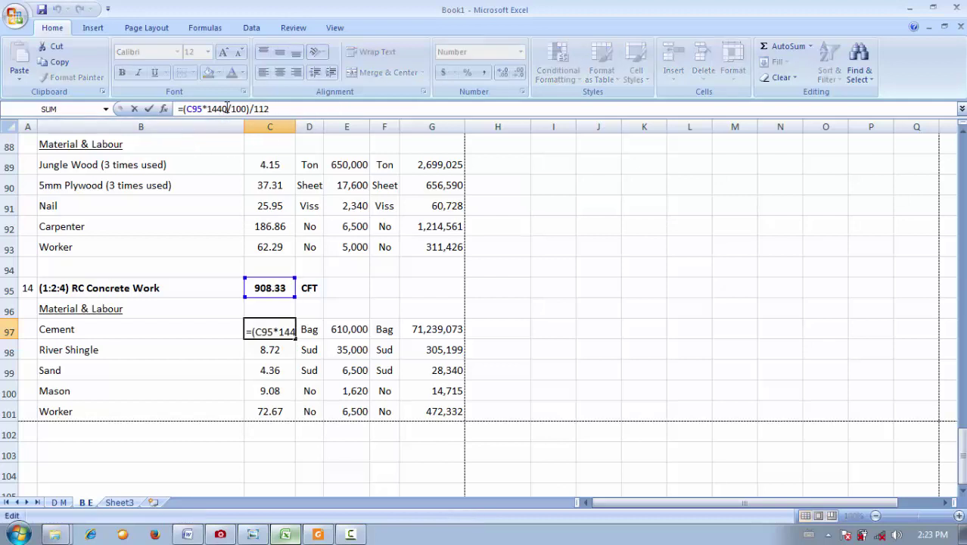
pyautogui.press('BackSpace')
pyautogui.press('BackSpace')
pyautogui.press('BackSpace')
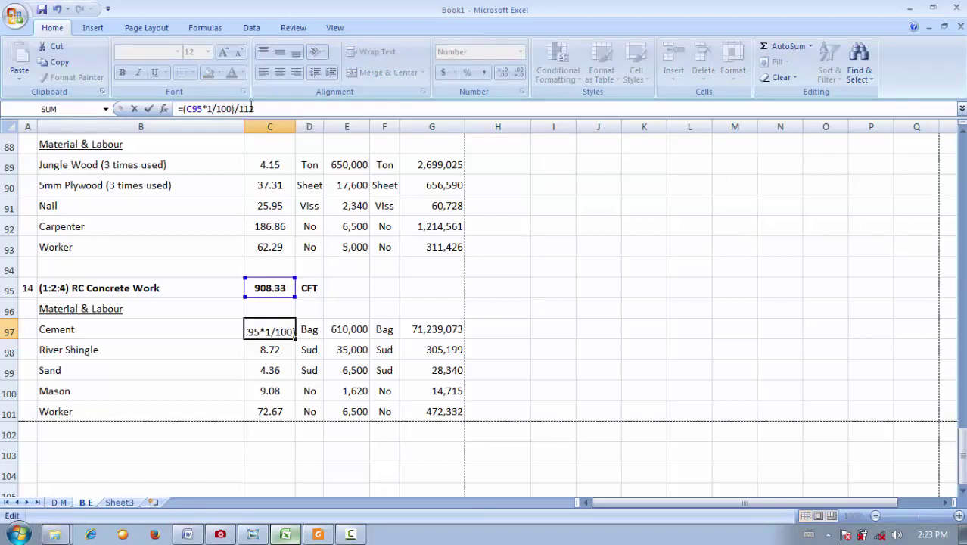
pyautogui.press('BackSpace')
pyautogui.write('2020')
pyautogui.press('Return')
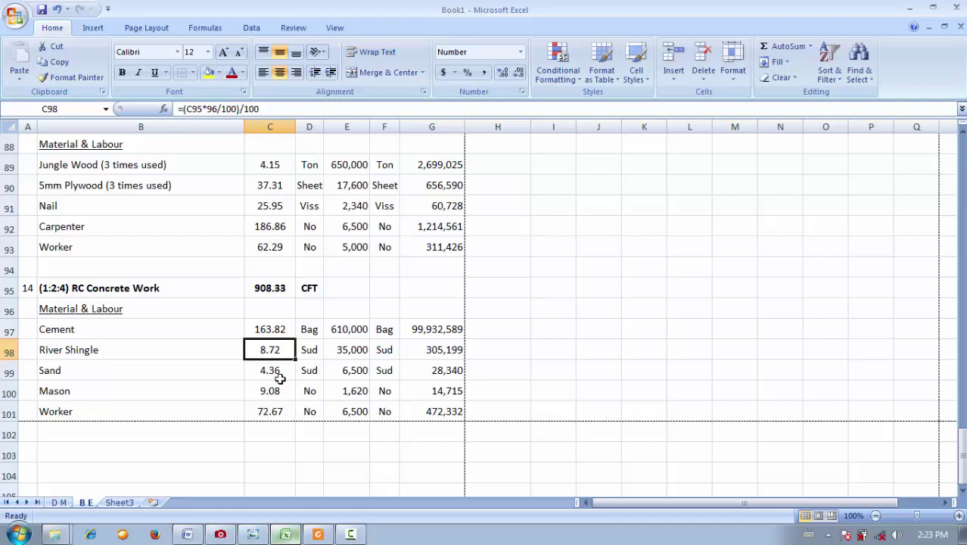
# - Check the coarse aggregate rate in the Foxit Reader PDF, and set the River Shingle factor in Excel cell C98 to 92
pyautogui.click(318, 535)
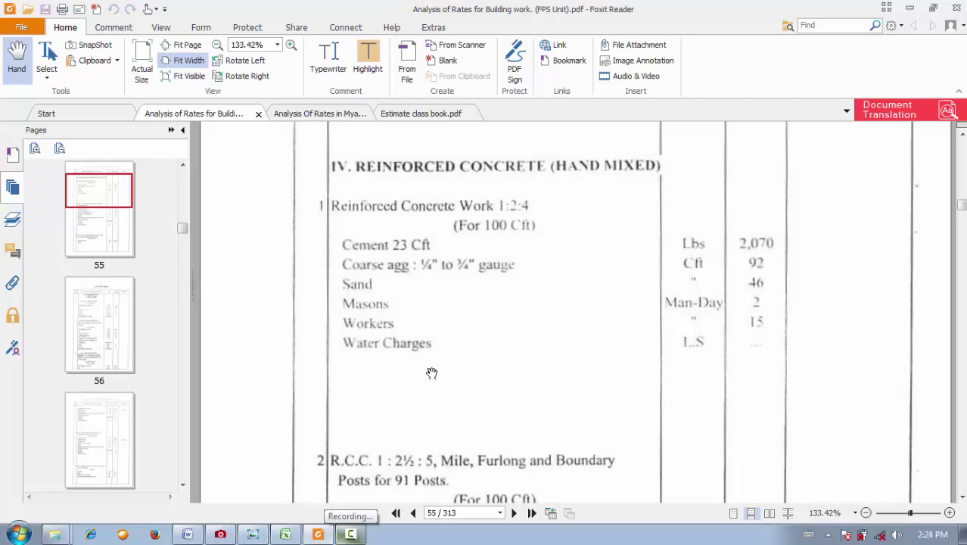
pyautogui.click(284, 533)
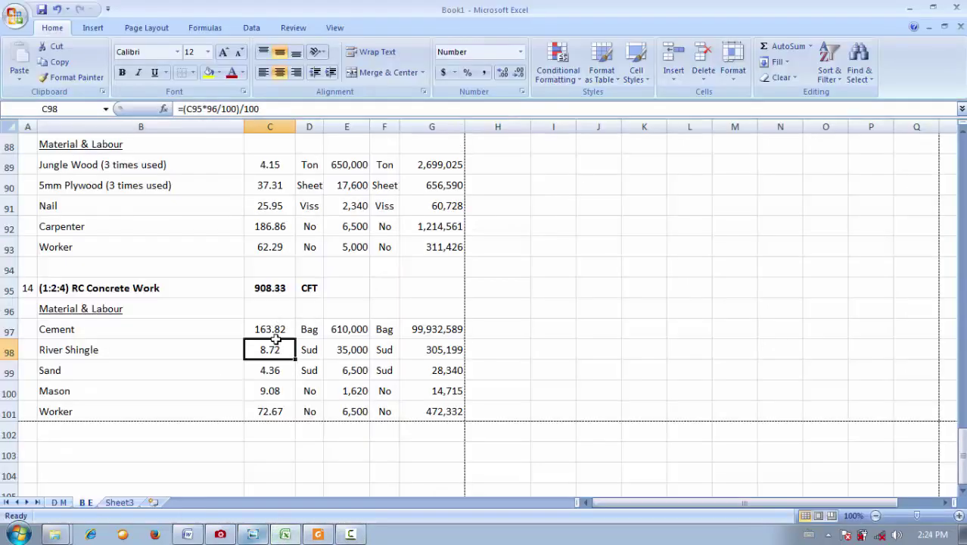
pyautogui.click(235, 108)
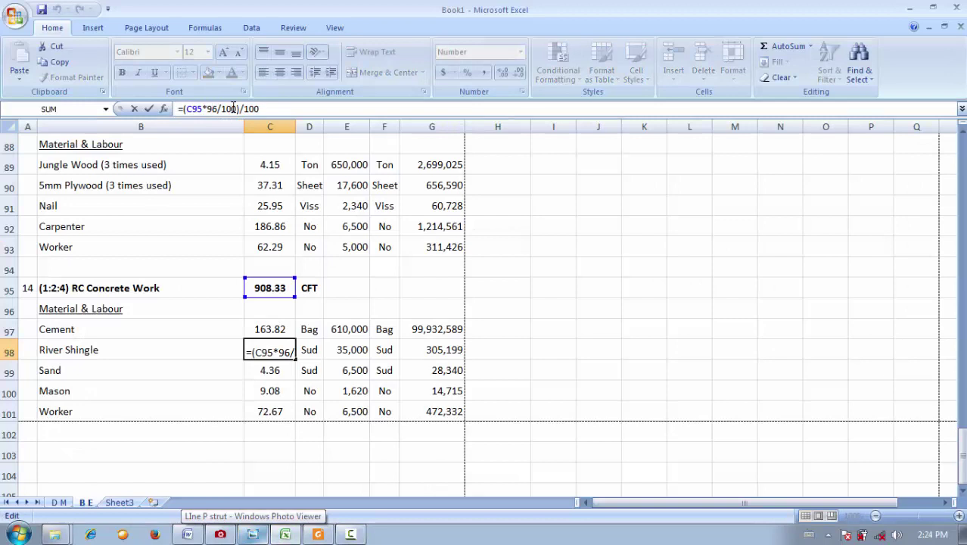
pyautogui.press('Left')
pyautogui.press('Left')
pyautogui.press('Left')
pyautogui.press('Left')
pyautogui.press('BackSpace')
pyautogui.write('2')
pyautogui.press('Return')
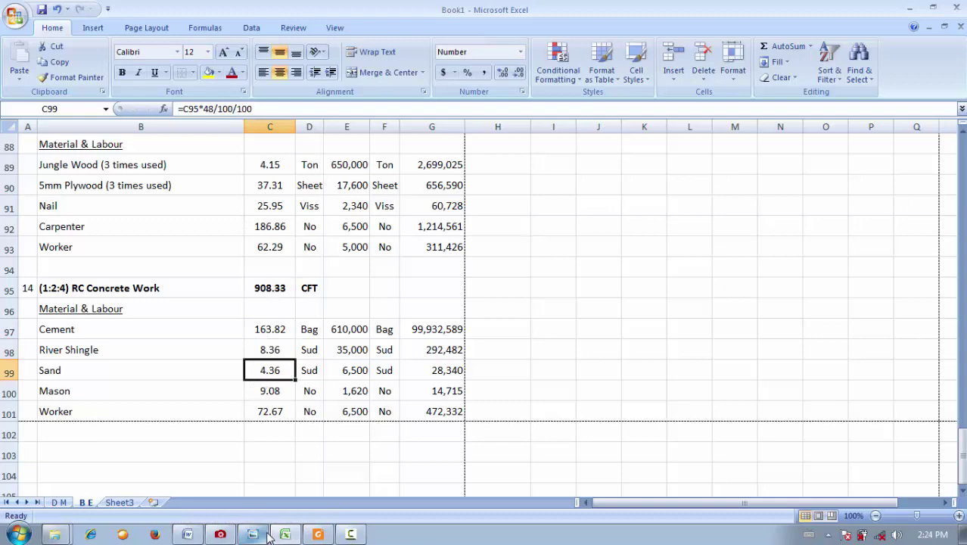
# - Check the sand rate in the Foxit Reader PDF, and set the Sand factor in Excel cell C99 to 46
pyautogui.click(318, 535)
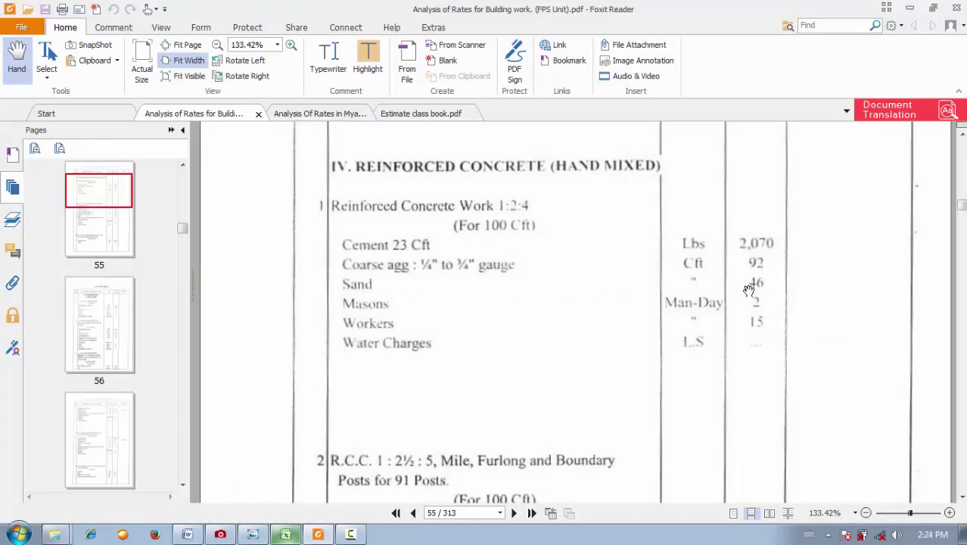
pyautogui.click(274, 534)
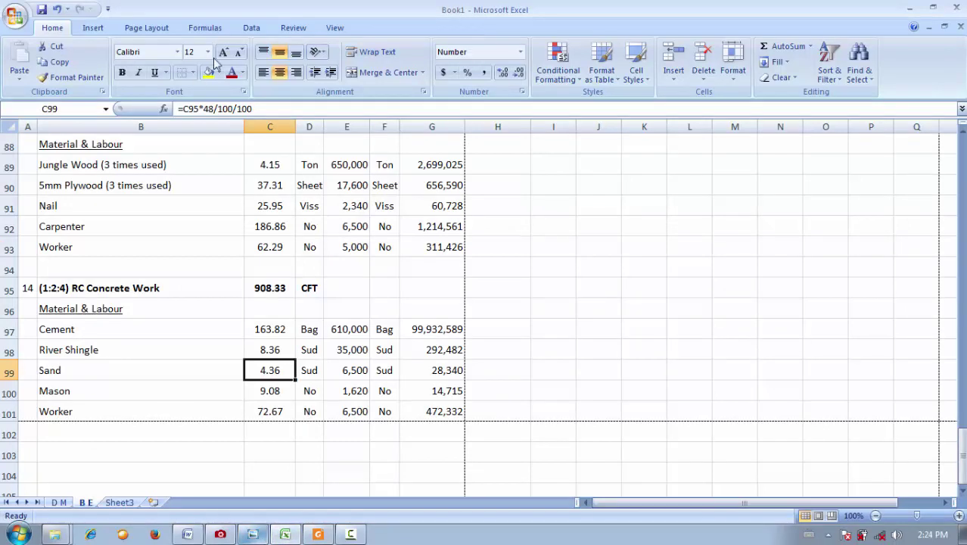
pyautogui.click(216, 108)
pyautogui.press('BackSpace')
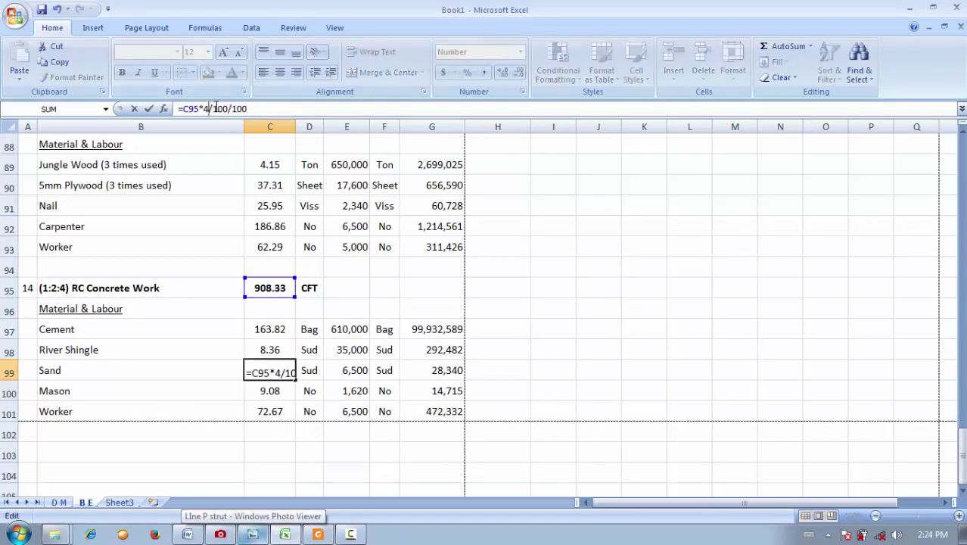
pyautogui.write('6')
pyautogui.press('Return')
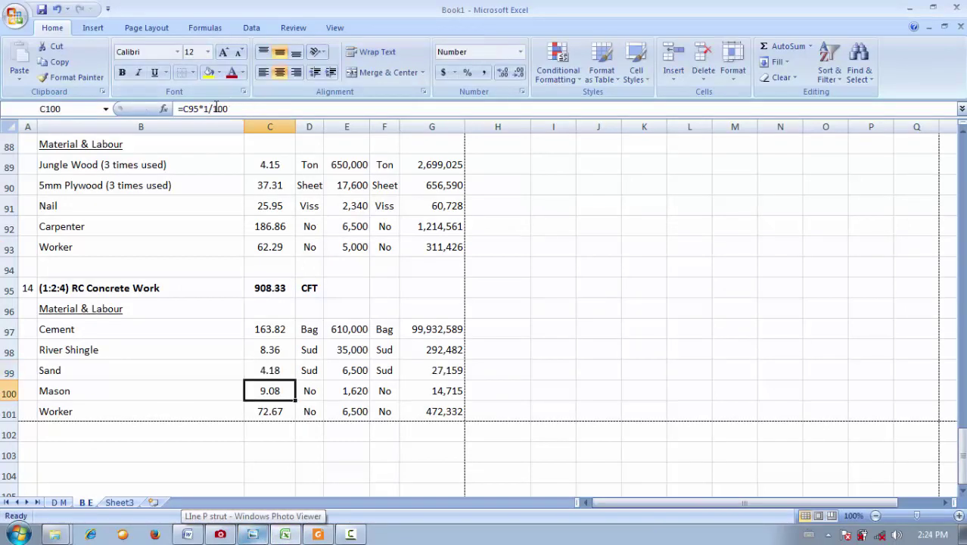
# - Check the masons rate in the Foxit Reader PDF, and set the Mason factor in Excel cell C100 to 2
pyautogui.click(281, 375)
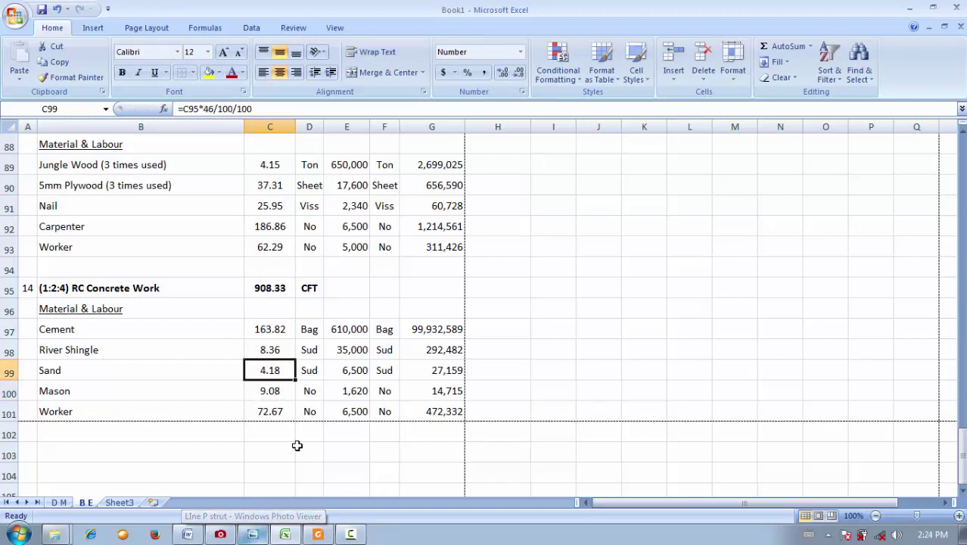
pyautogui.click(286, 534)
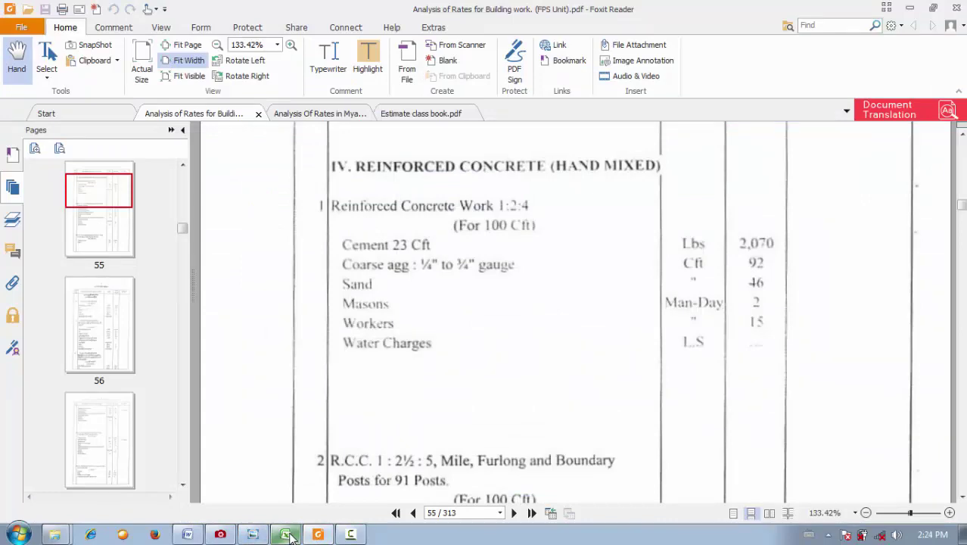
pyautogui.click(286, 534)
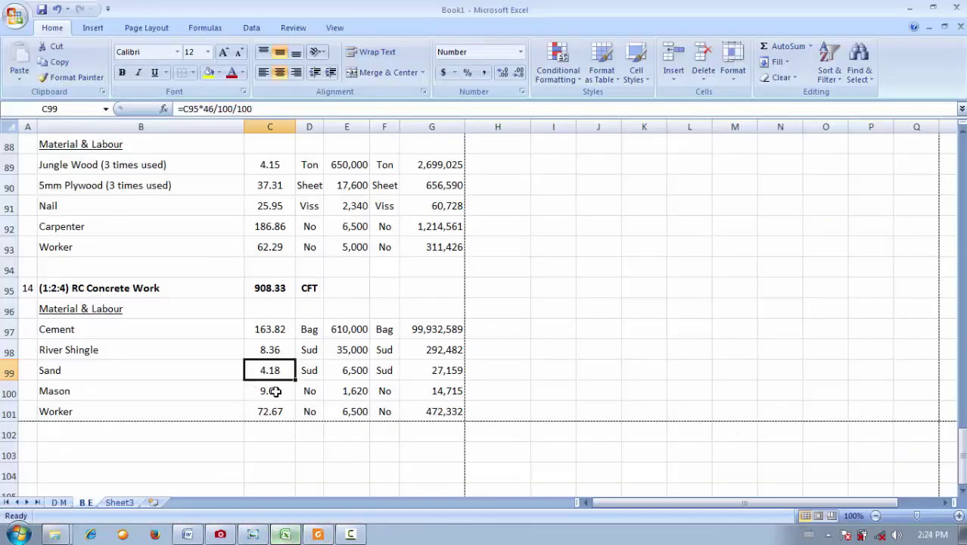
pyautogui.click(272, 391)
pyautogui.click(208, 108)
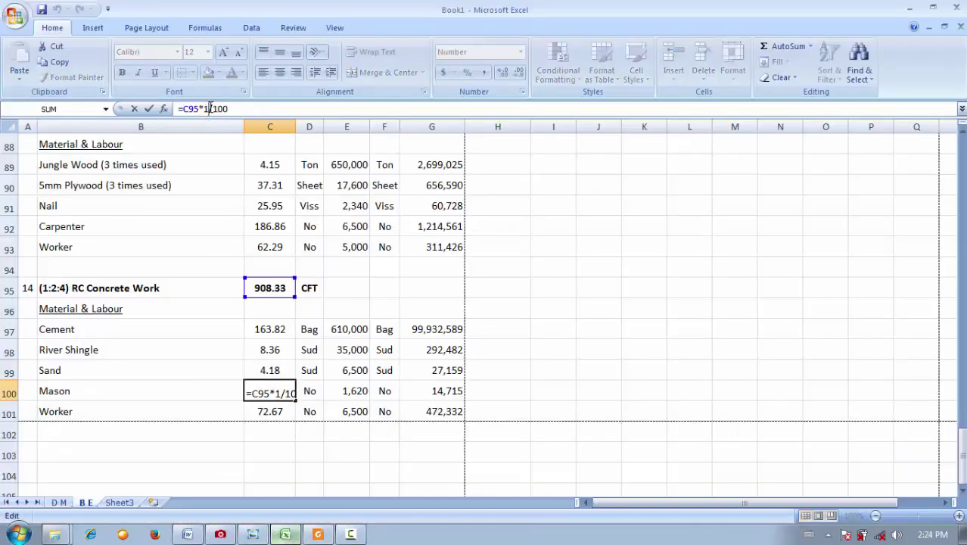
pyautogui.press('BackSpace')
pyautogui.write('2')
pyautogui.press('Return')
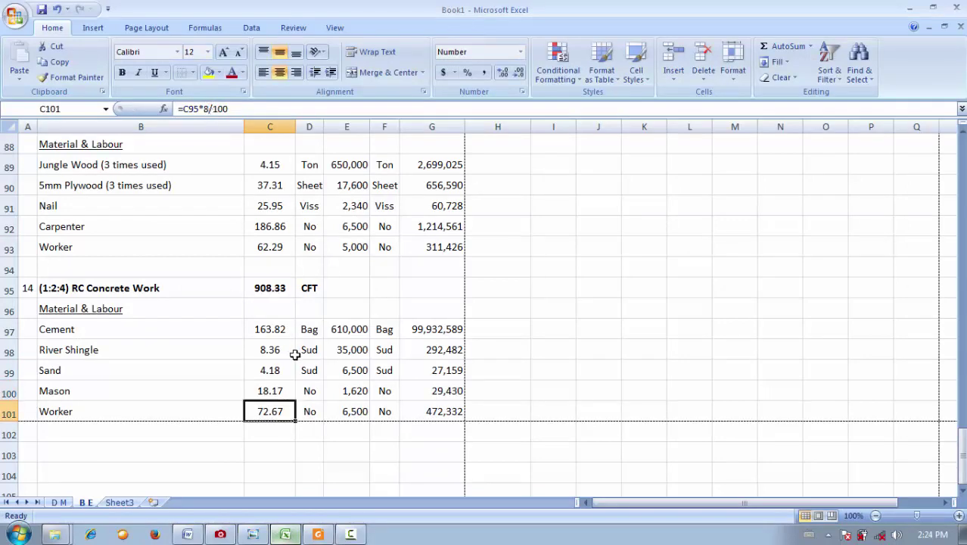
# - Check the workers rate in the Foxit Reader PDF, and set the Worker factor in Excel cell C101 to 15
pyautogui.click(286, 534)
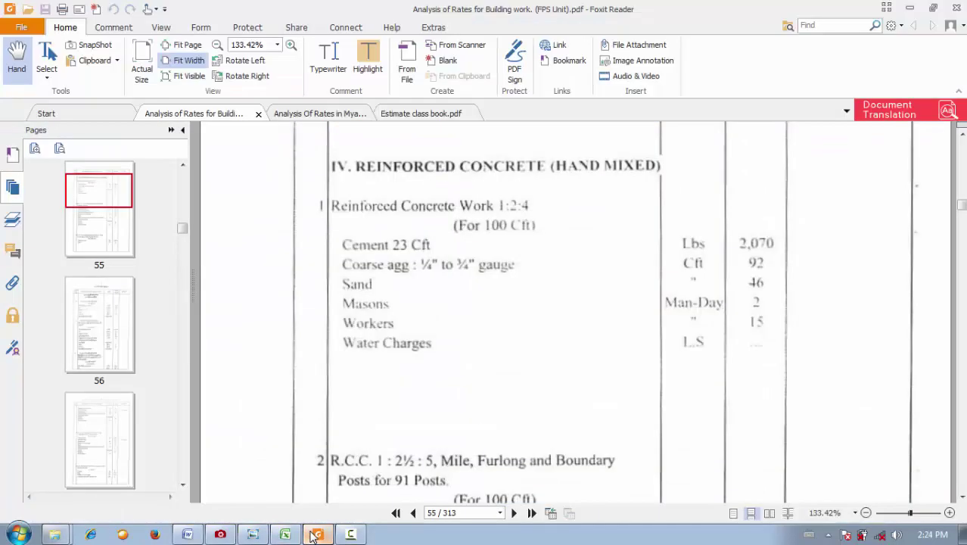
pyautogui.click(293, 534)
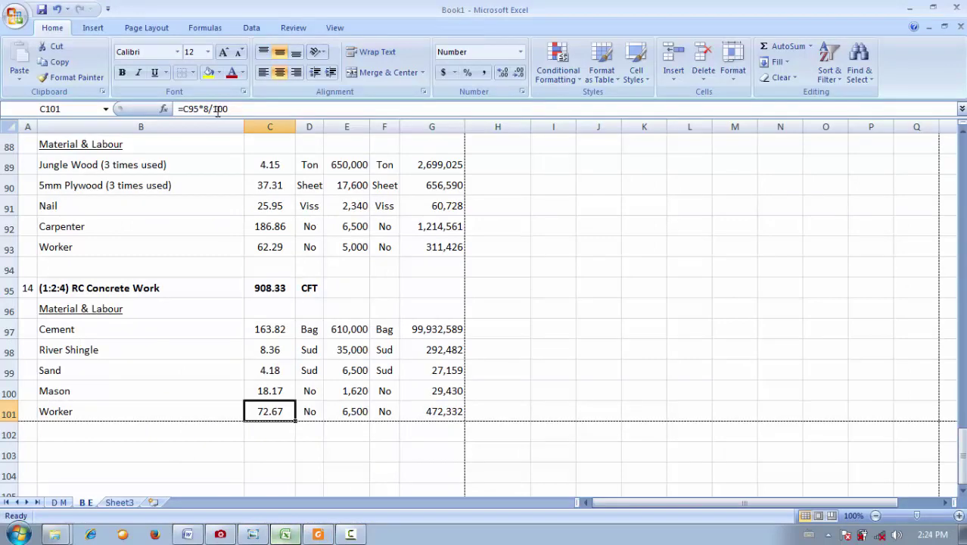
pyautogui.click(210, 109)
pyautogui.press('BackSpace')
pyautogui.write('136.2')
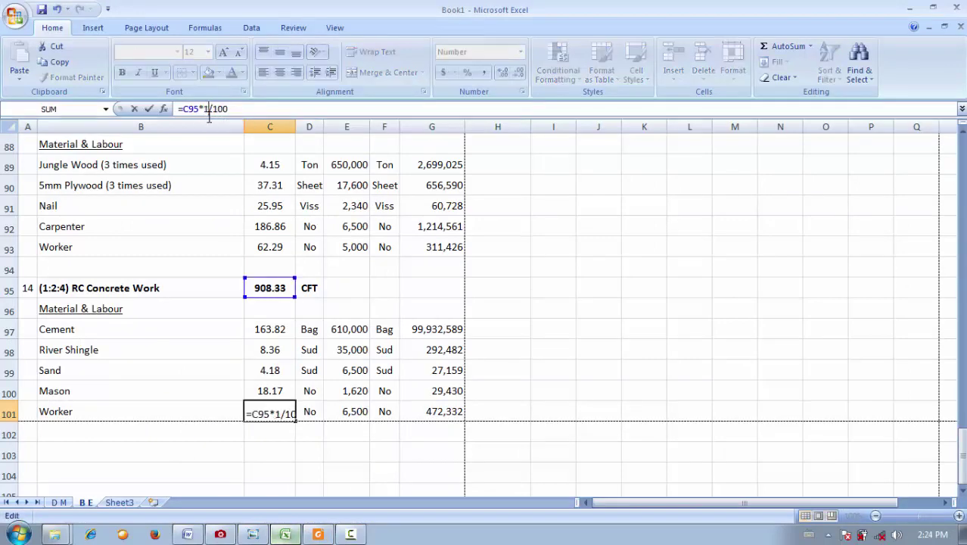
pyautogui.write('5')
pyautogui.press('Return')
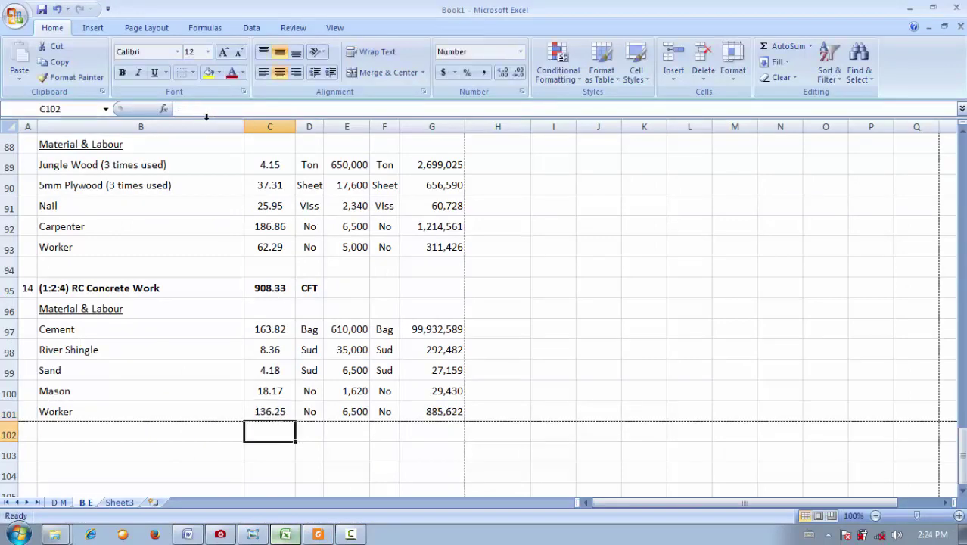
# - Review the earlier estimate items and the Worker formula of the (1:2:4) RC Concrete Work breakdown on the B E sheet
pyautogui.scroll(16, 359, 329)
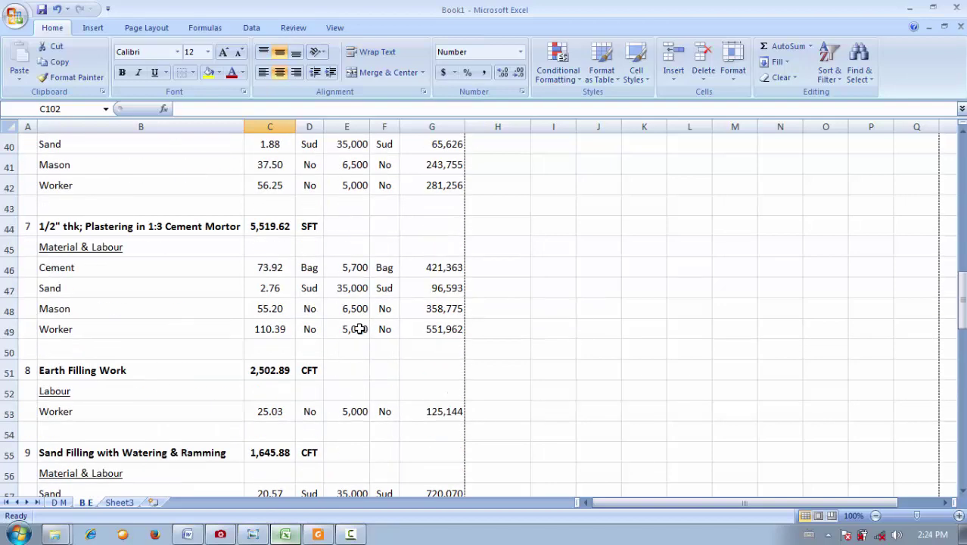
pyautogui.scroll(6, 360, 330)
pyautogui.scroll(-20, 354, 327)
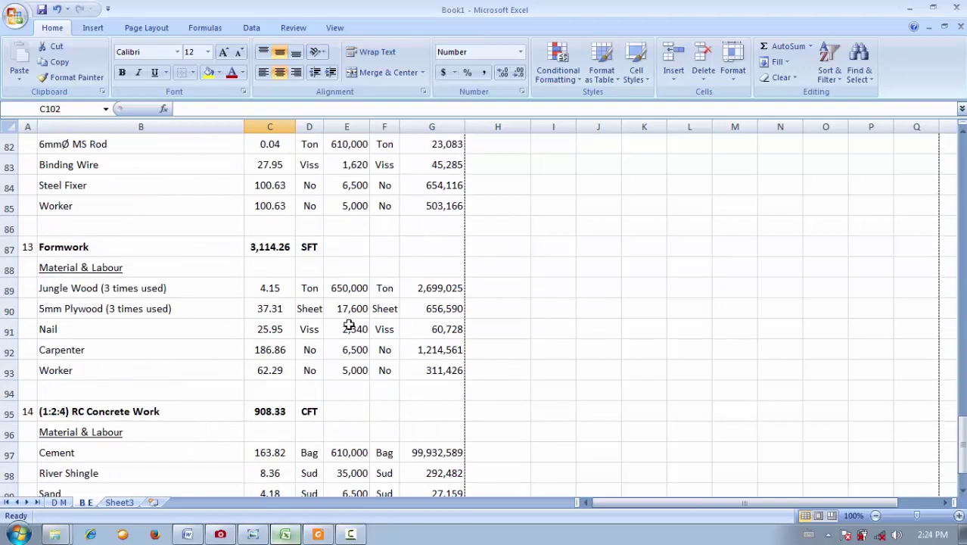
pyautogui.scroll(-5, 348, 326)
pyautogui.scroll(1, 347, 321)
pyautogui.click(274, 290)
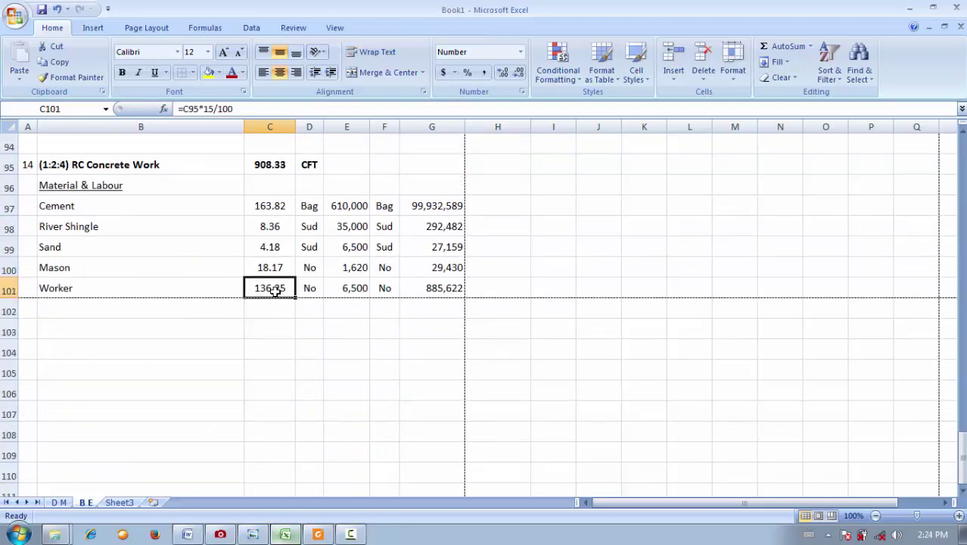
pyautogui.scroll(5, 275, 291)
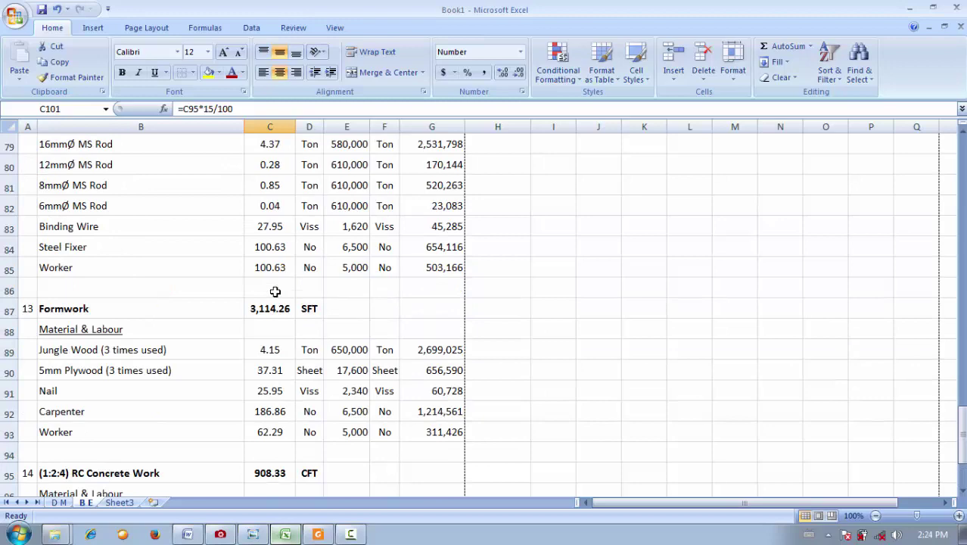
pyautogui.scroll(6, 275, 291)
pyautogui.scroll(-10, 274, 295)
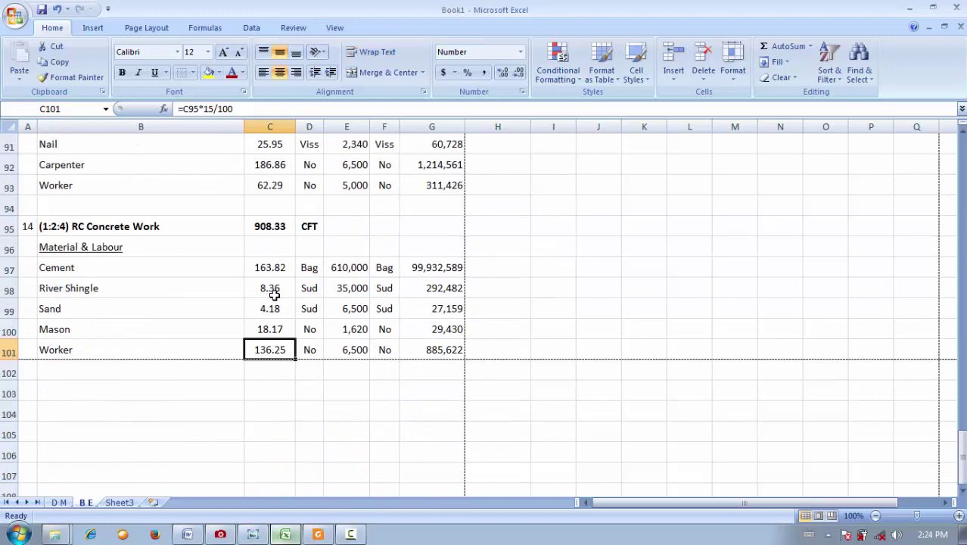
pyautogui.scroll(1, 273, 299)
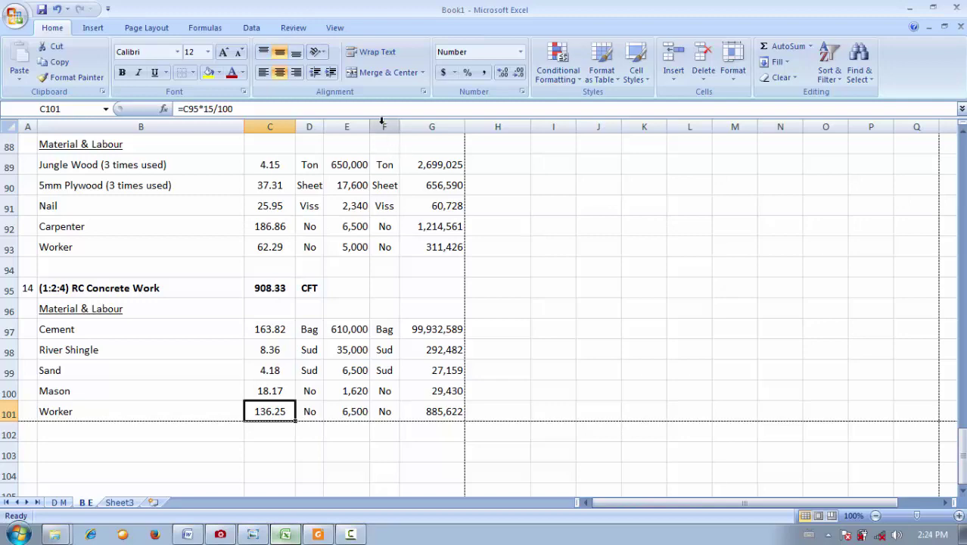
# - Widen the Rate (Ks) column E of the Builder's Estimate table slightly
pyautogui.moveTo(369, 126); pyautogui.dragTo(371, 126)
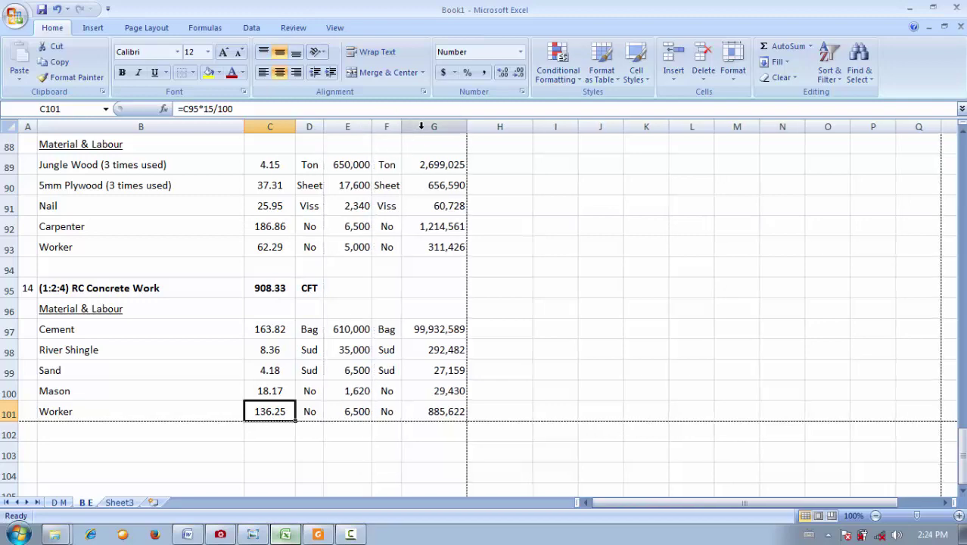
pyautogui.scroll(5, 355, 230)
pyautogui.scroll(-1, 352, 235)
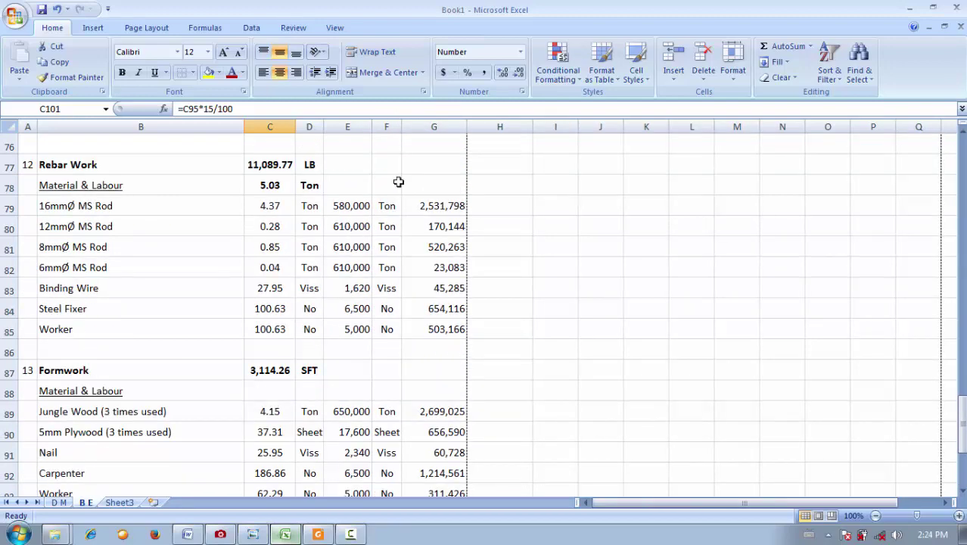
pyautogui.scroll(4, 358, 223)
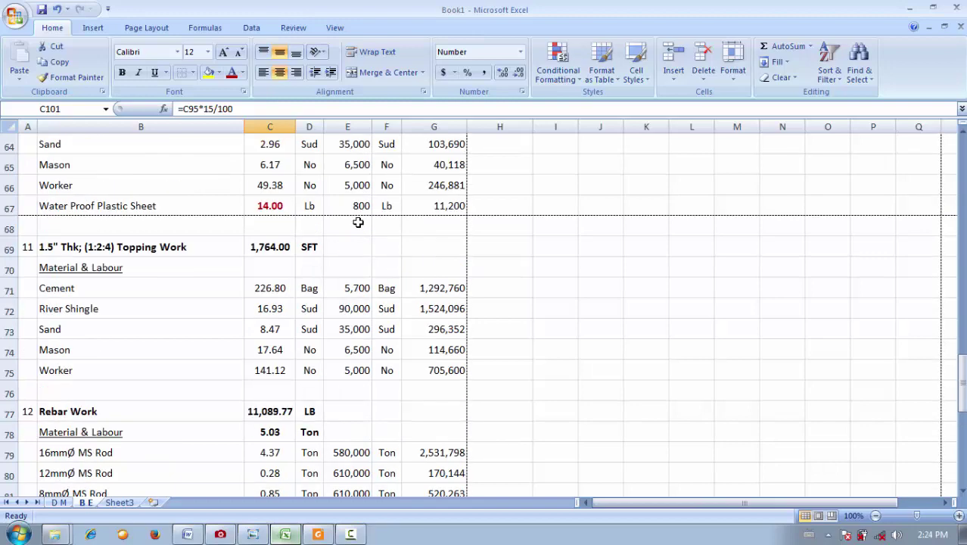
pyautogui.scroll(13, 354, 292)
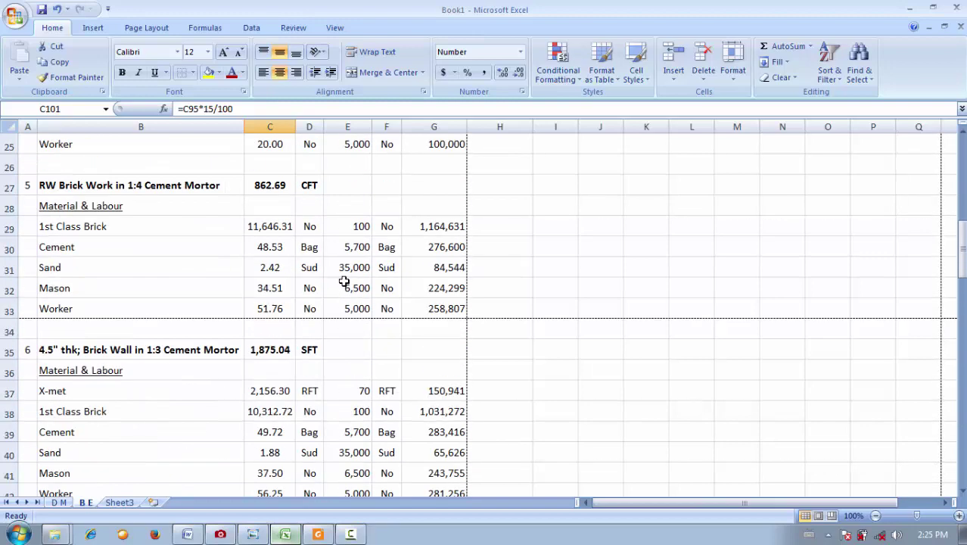
pyautogui.scroll(8, 341, 266)
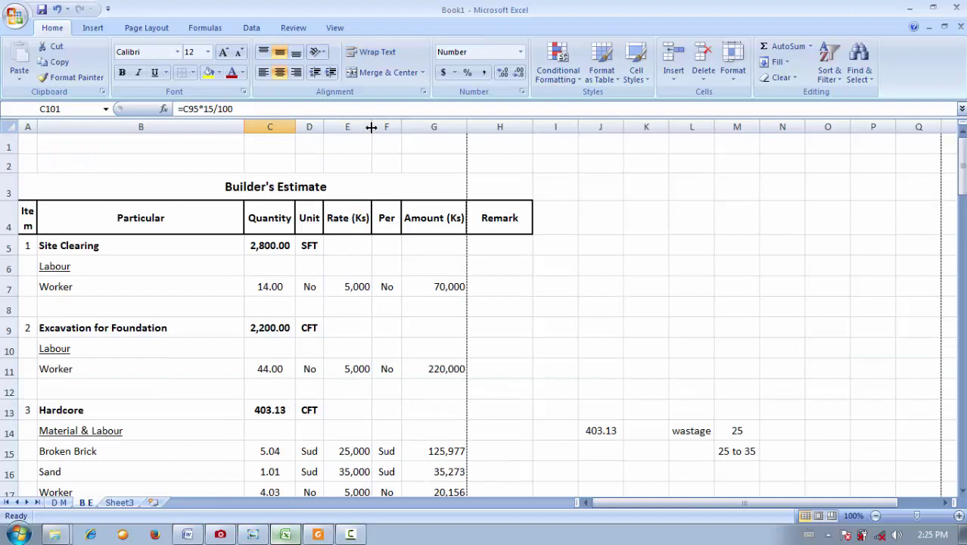
pyautogui.moveTo(372, 127); pyautogui.dragTo(373, 127)
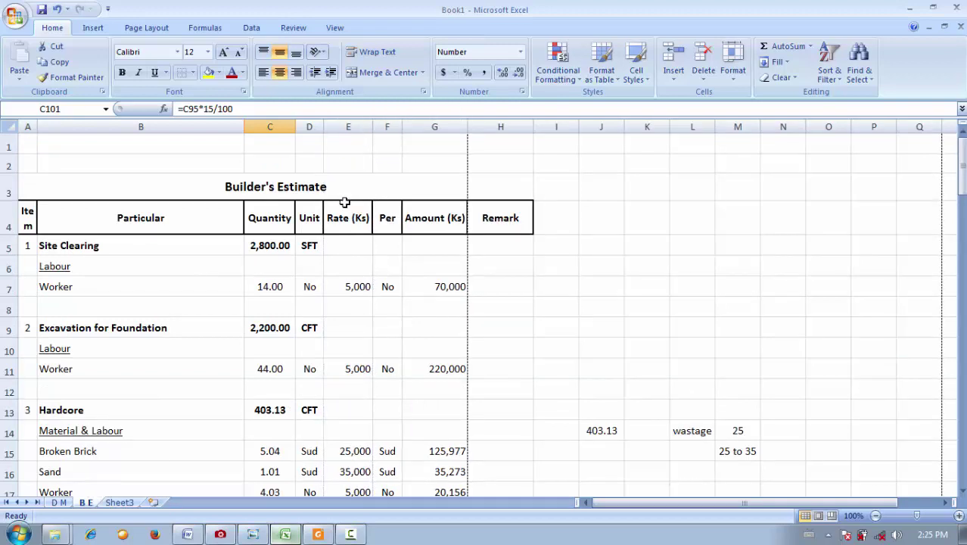
# - Copy the item 15 Steel Roofing Member Work number and heading from the D M sheet and paste them as links starting at A103 on B E
pyautogui.scroll(-20, 351, 209)
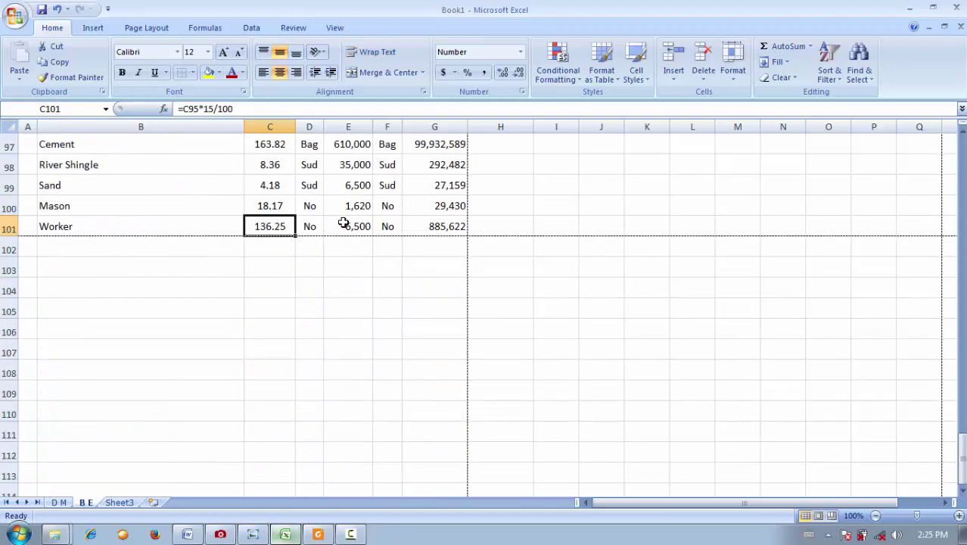
pyautogui.click(30, 271)
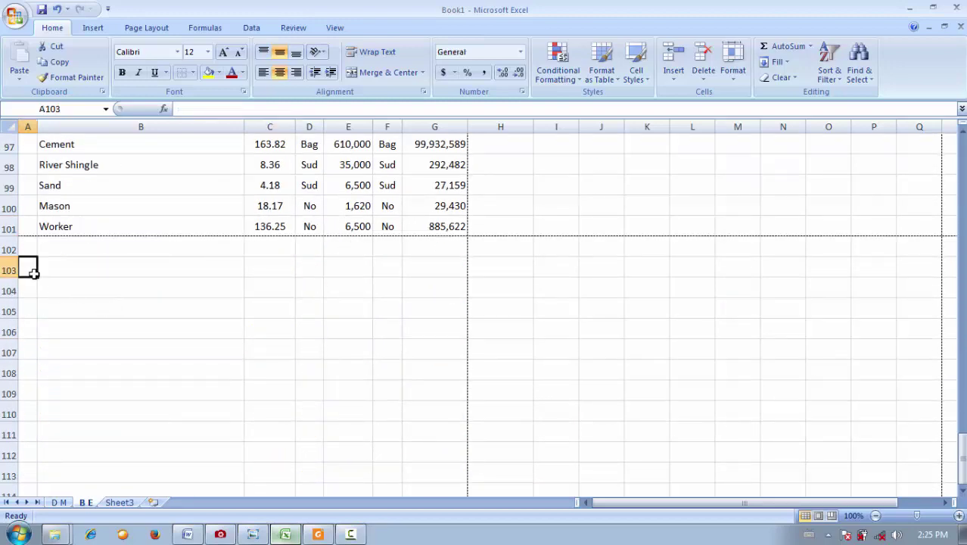
pyautogui.scroll(4, 32, 272)
pyautogui.scroll(-4, 33, 273)
pyautogui.click(318, 534)
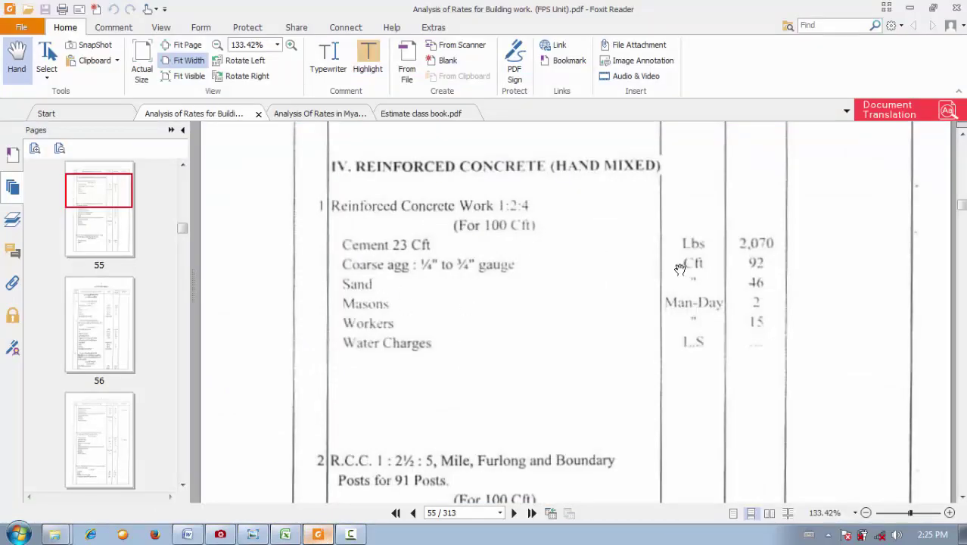
pyautogui.click(285, 534)
pyautogui.click(60, 503)
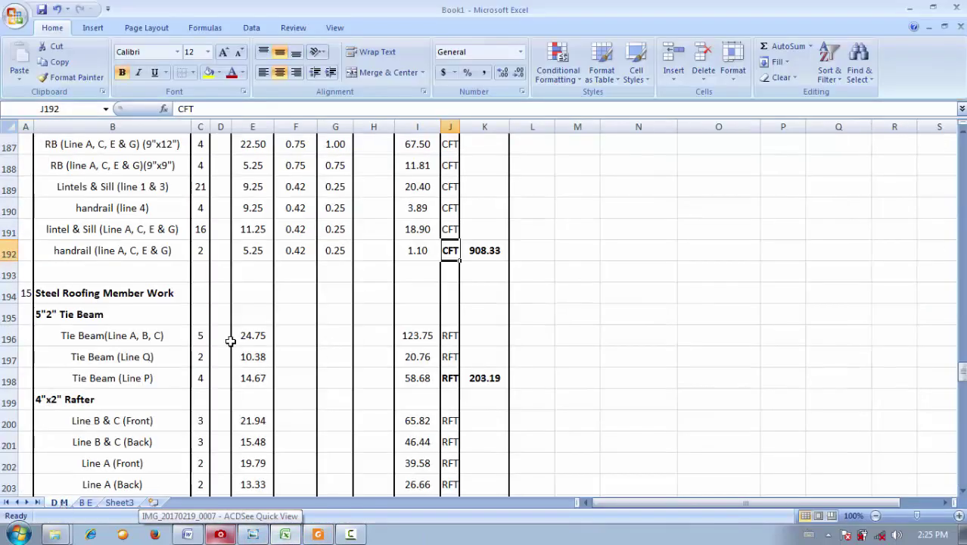
pyautogui.moveTo(130, 293); pyautogui.dragTo(26, 294)
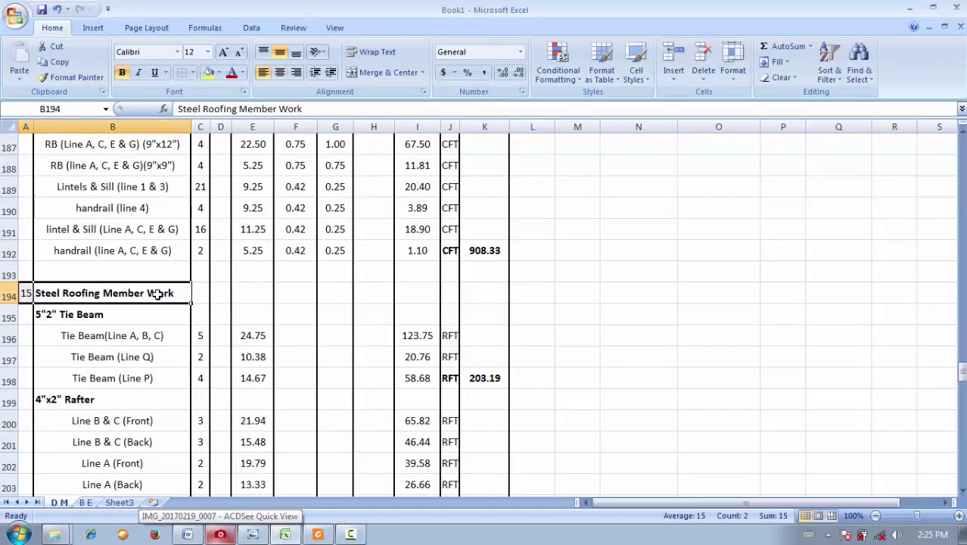
pyautogui.hotkey('ctrl', 'c')
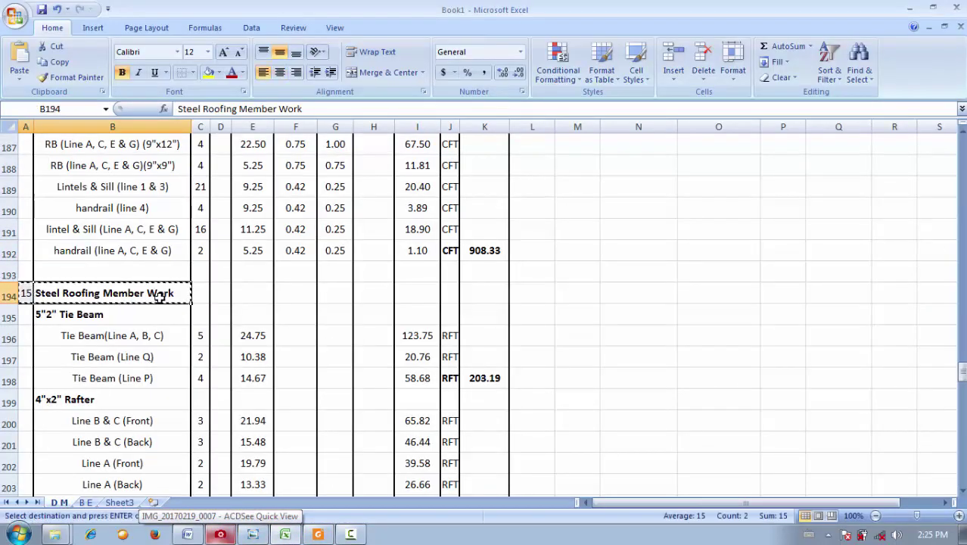
pyautogui.click(85, 503)
pyautogui.hotkey('ctrl', 'v')
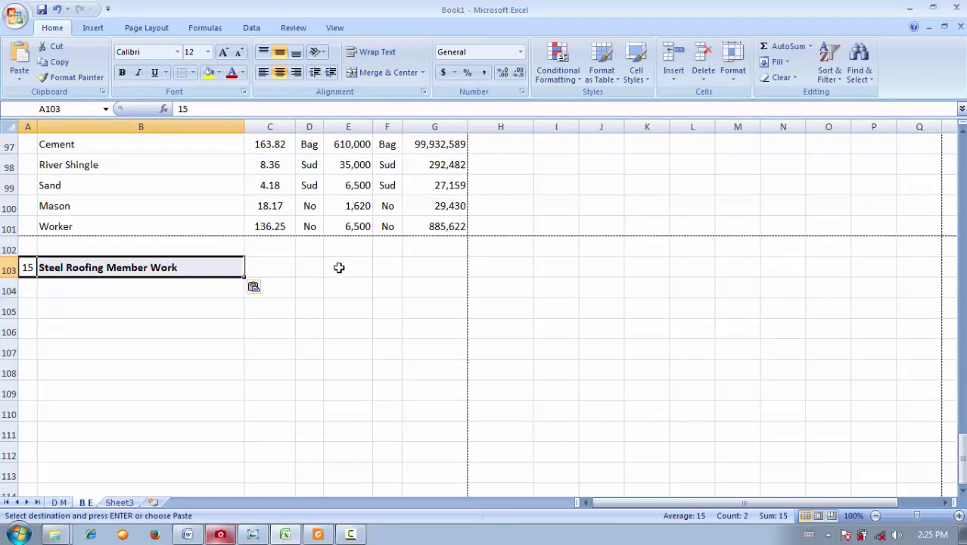
pyautogui.click(257, 287)
pyautogui.click(277, 404)
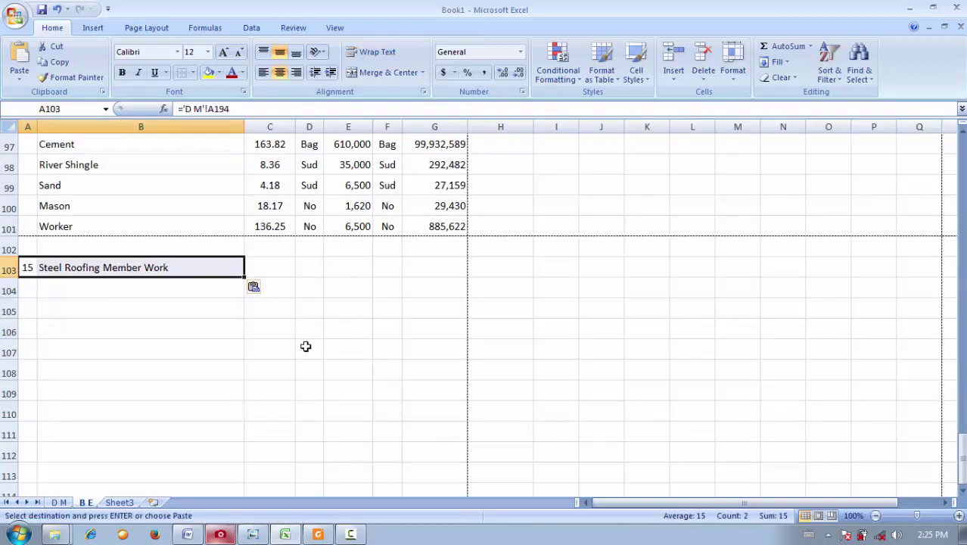
# - Select C103 for the item 15 quantity, and examine the Steel Roofing Member Work measurements and following items on the D M sheet
pyautogui.click(257, 268)
pyautogui.click(59, 503)
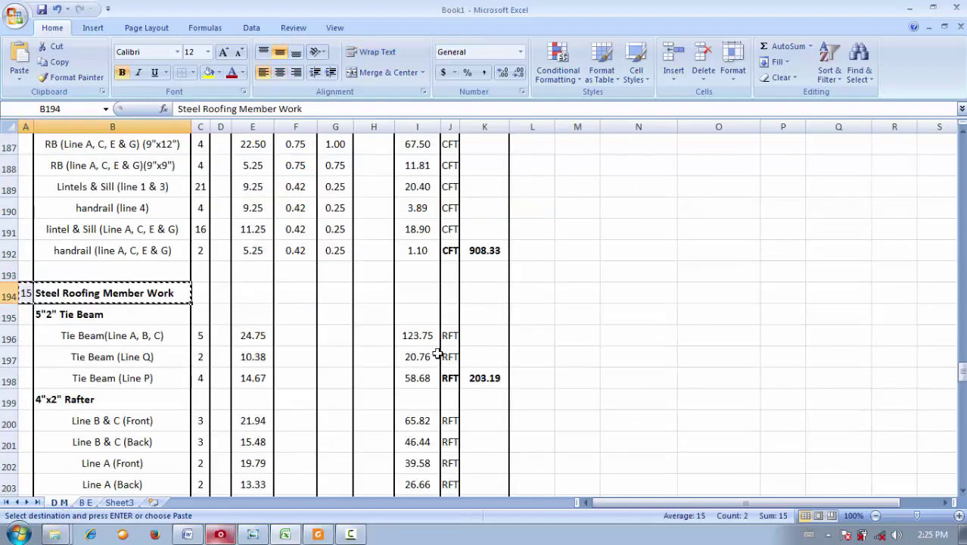
pyautogui.scroll(-6, 437, 354)
pyautogui.scroll(5, 423, 337)
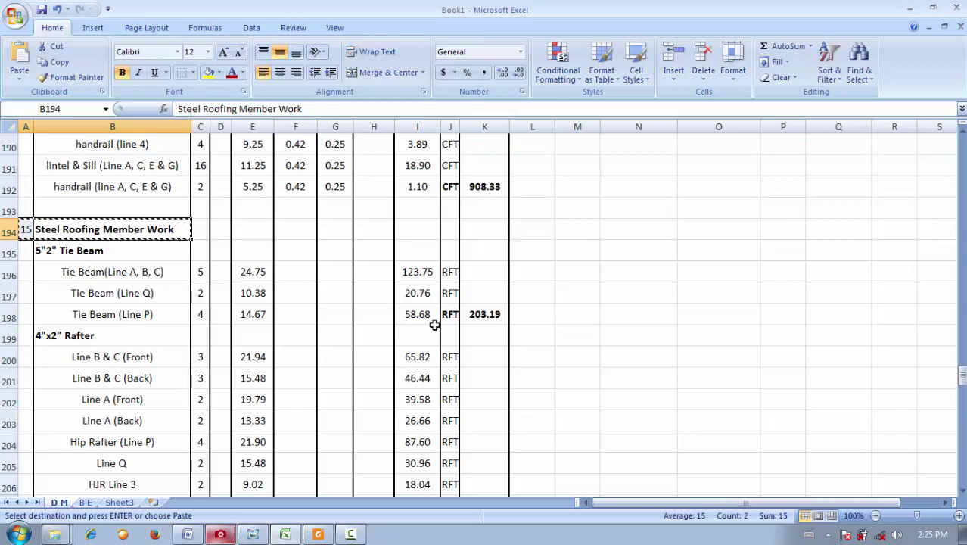
pyautogui.scroll(-19, 434, 325)
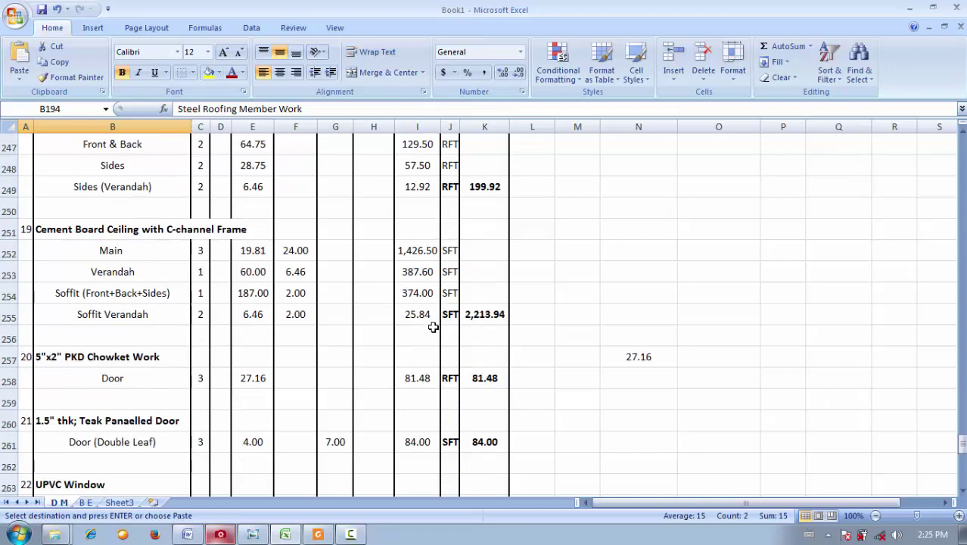
pyautogui.scroll(3, 432, 327)
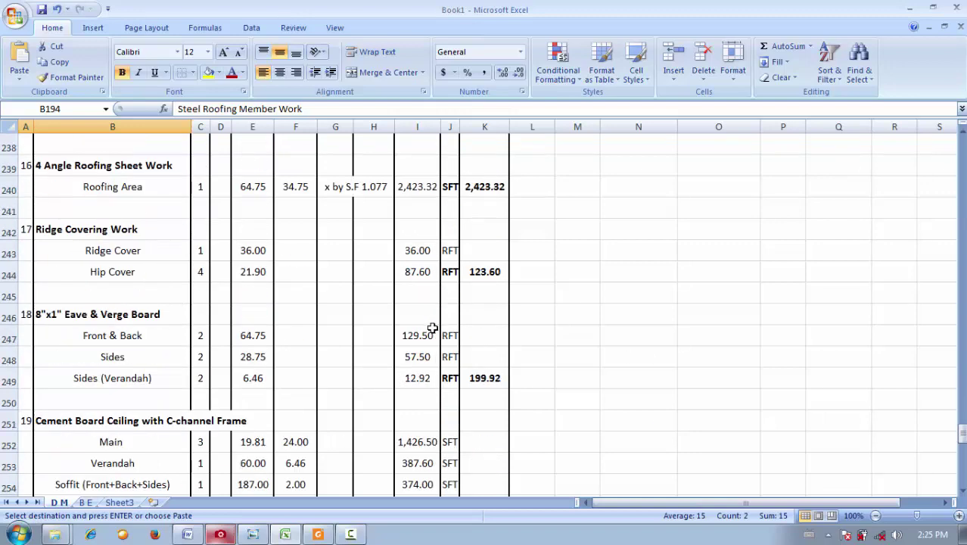
pyautogui.scroll(4, 432, 327)
pyautogui.scroll(13, 432, 328)
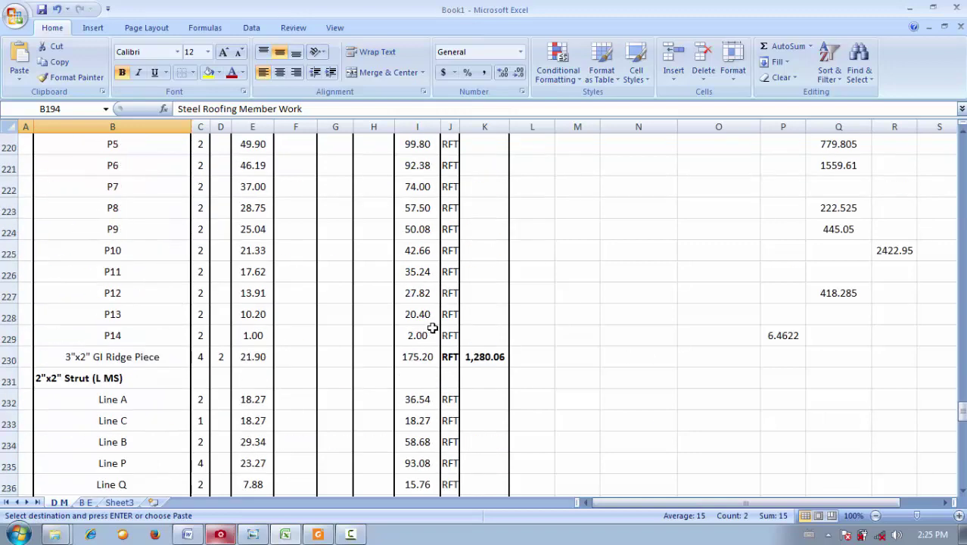
pyautogui.scroll(1, 426, 333)
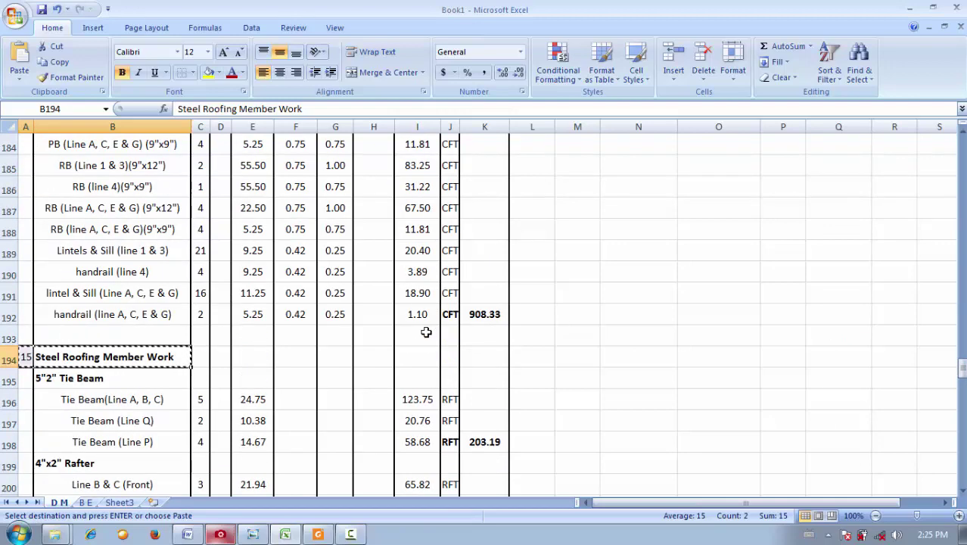
# - Cancel the pending copy and start the item 15 quantity formula in C103 on B E with the Tie Beam total, D M cell K198
pyautogui.click(469, 357)
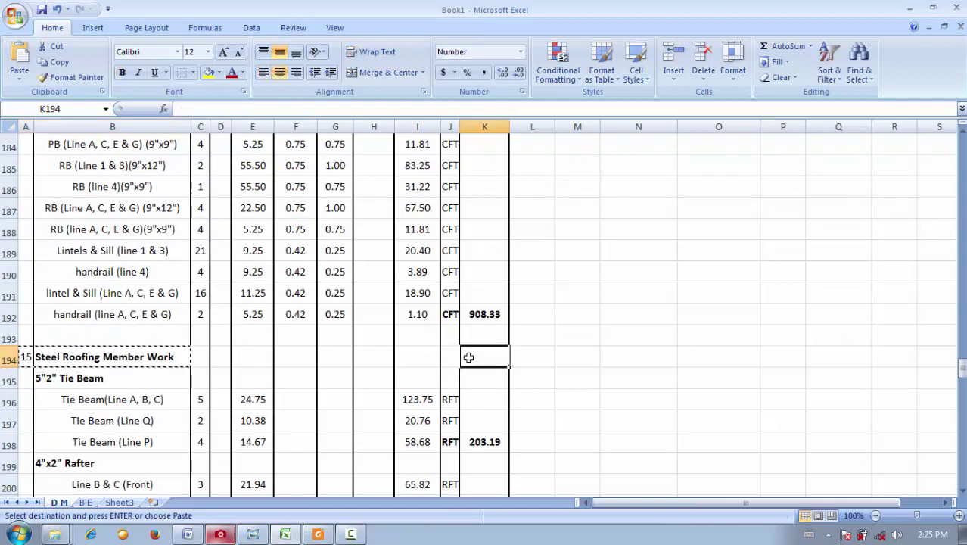
pyautogui.press('Escape')
pyautogui.scroll(-8, 479, 344)
pyautogui.scroll(-8, 479, 345)
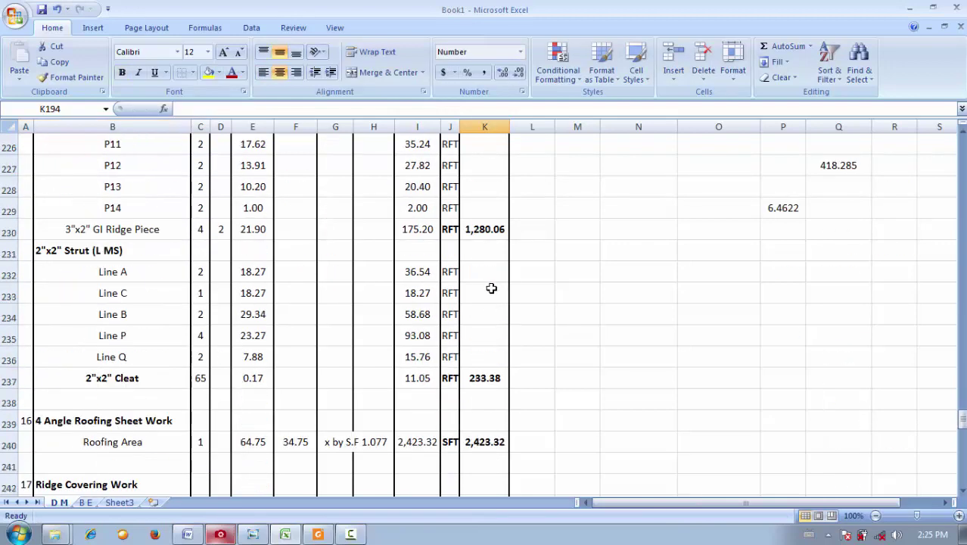
pyautogui.click(84, 503)
pyautogui.write('=')
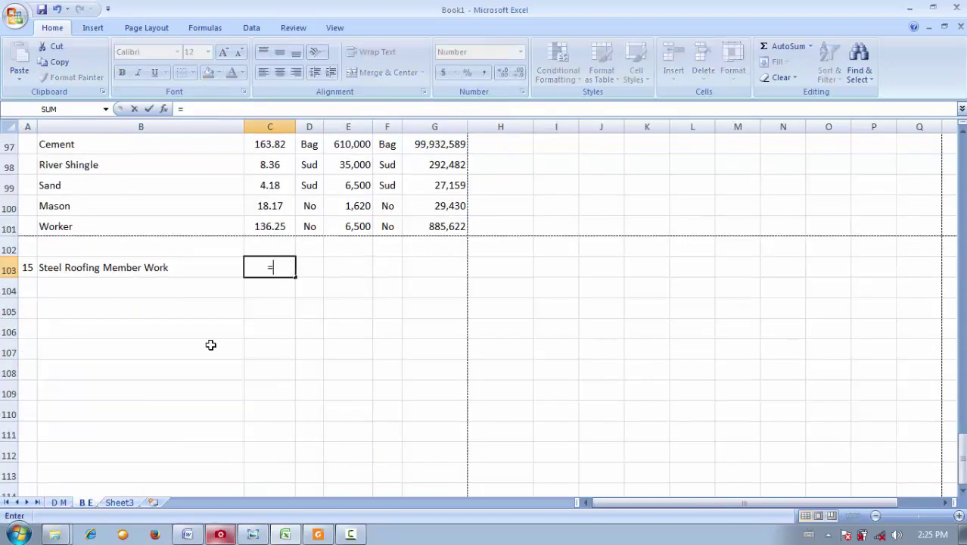
pyautogui.click(59, 503)
pyautogui.scroll(5, 343, 263)
pyautogui.scroll(10, 343, 263)
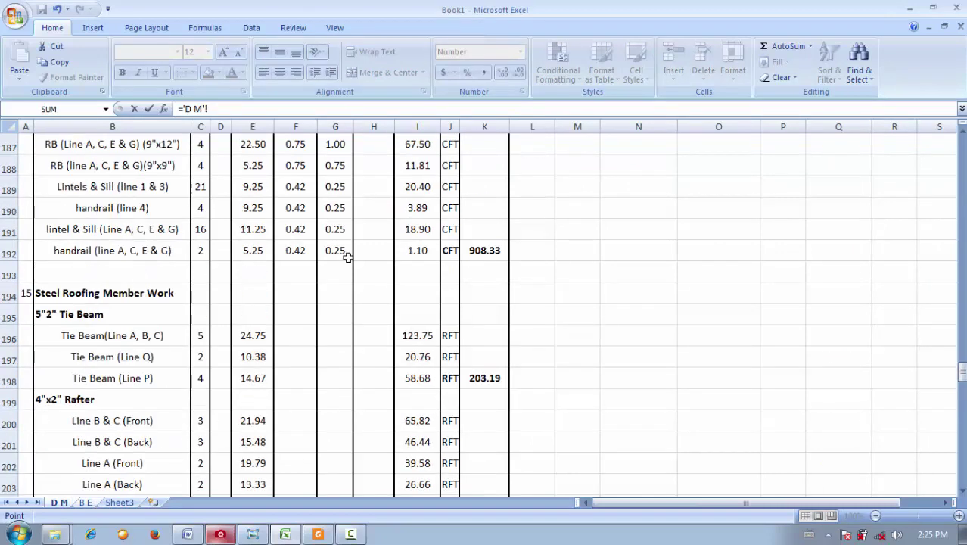
pyautogui.click(479, 376)
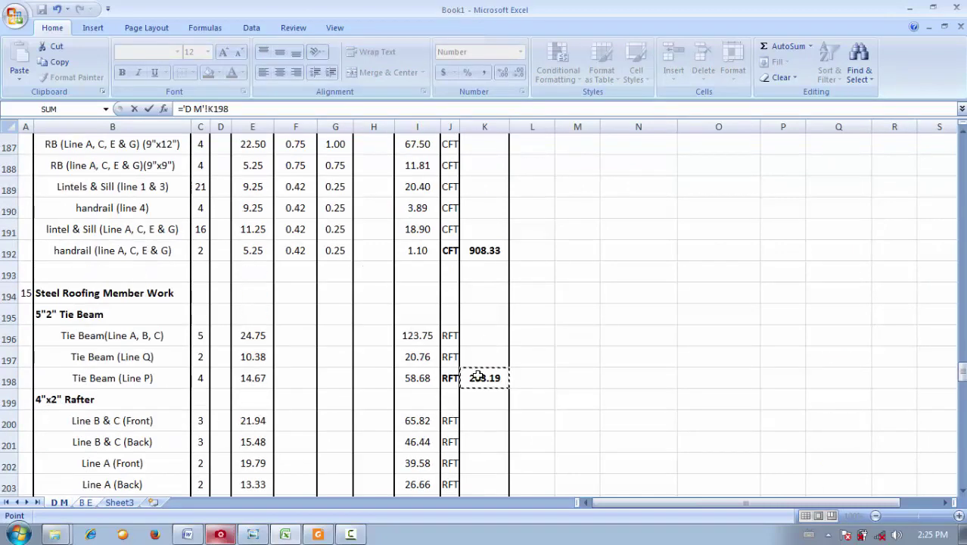
# - Add the 4"x2" Rafter total in K214 and the 3"x2" GI Purlin total in K230 from D M to the formula
pyautogui.write('+')
pyautogui.scroll(-3, 486, 361)
pyautogui.scroll(-2, 486, 361)
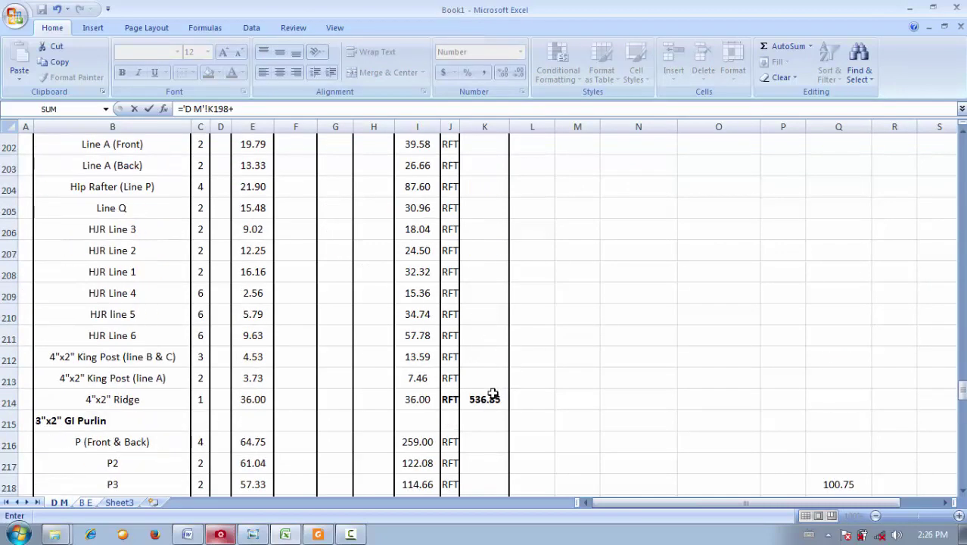
pyautogui.click(491, 398)
pyautogui.write('+')
pyautogui.scroll(-4, 515, 379)
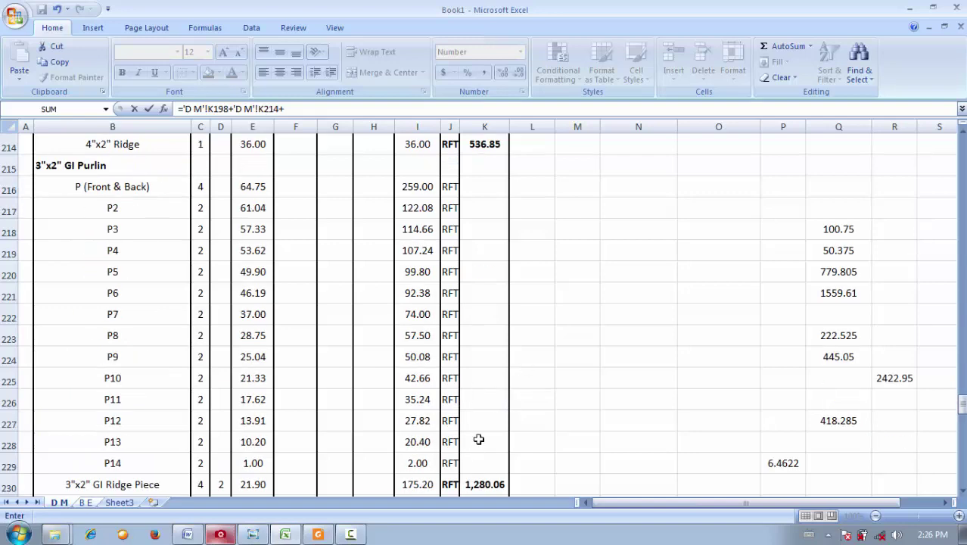
pyautogui.scroll(-3, 485, 424)
pyautogui.click(498, 296)
# - Add the 2"x2" Strut total in K237, check the included D M totals, and complete the C103 formula as ='D M'!K198+'D M'!K214+'D M'!K230+'D M'!K237
pyautogui.write('+')
pyautogui.scroll(-3, 498, 295)
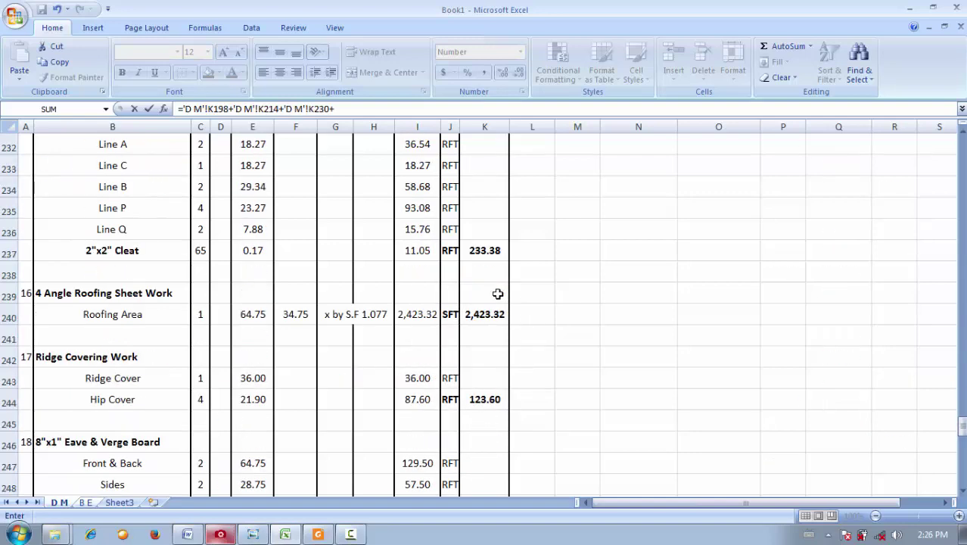
pyautogui.scroll(3, 522, 259)
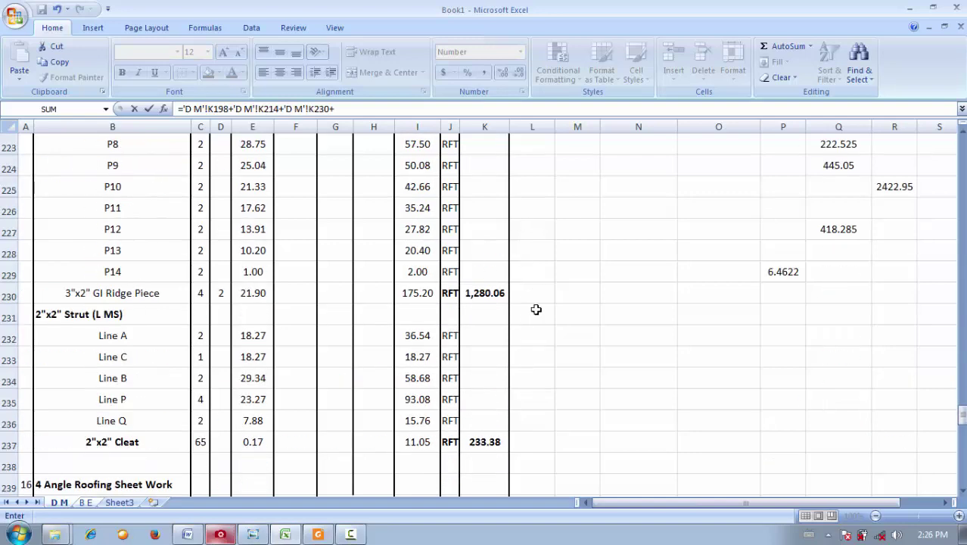
pyautogui.click(479, 447)
pyautogui.write('+')
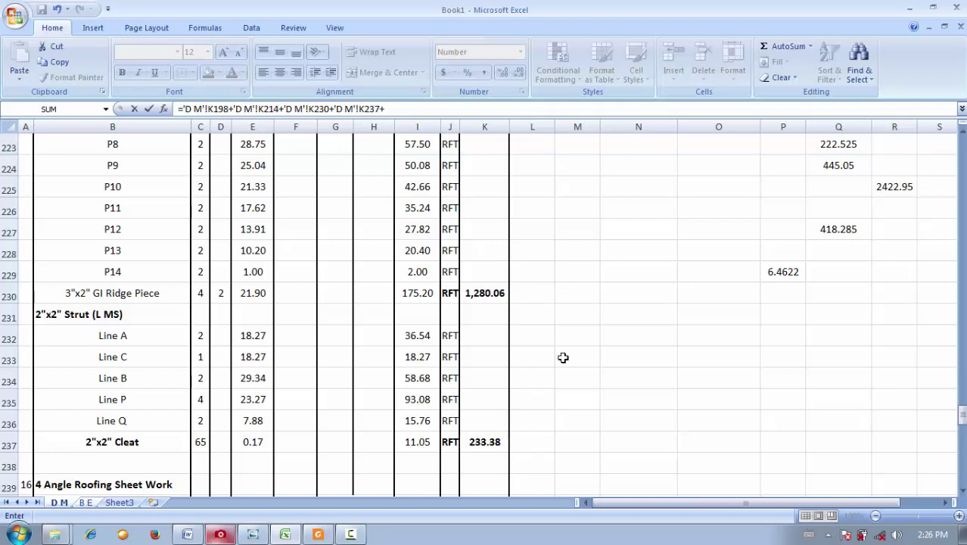
pyautogui.scroll(-2, 530, 347)
pyautogui.scroll(11, 497, 319)
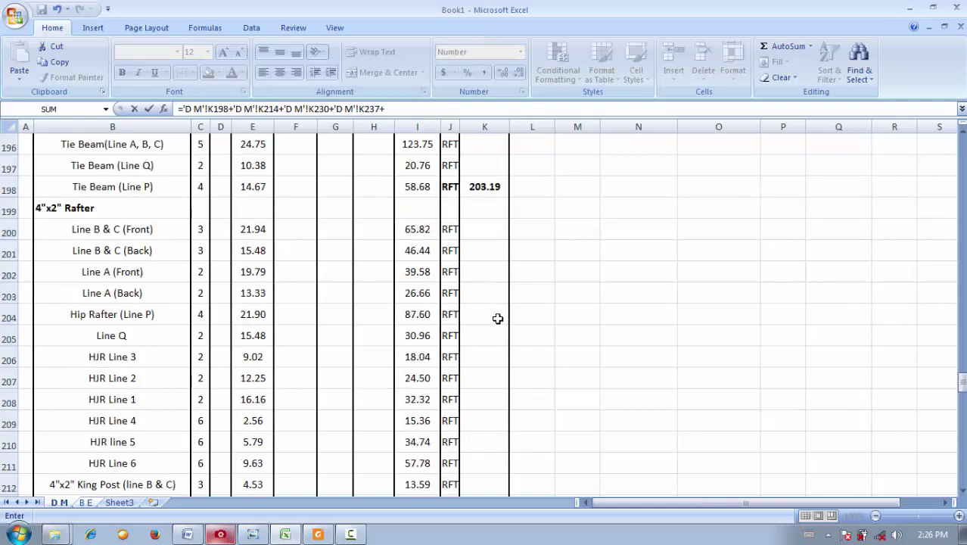
pyautogui.scroll(2, 497, 318)
pyautogui.scroll(-5, 497, 319)
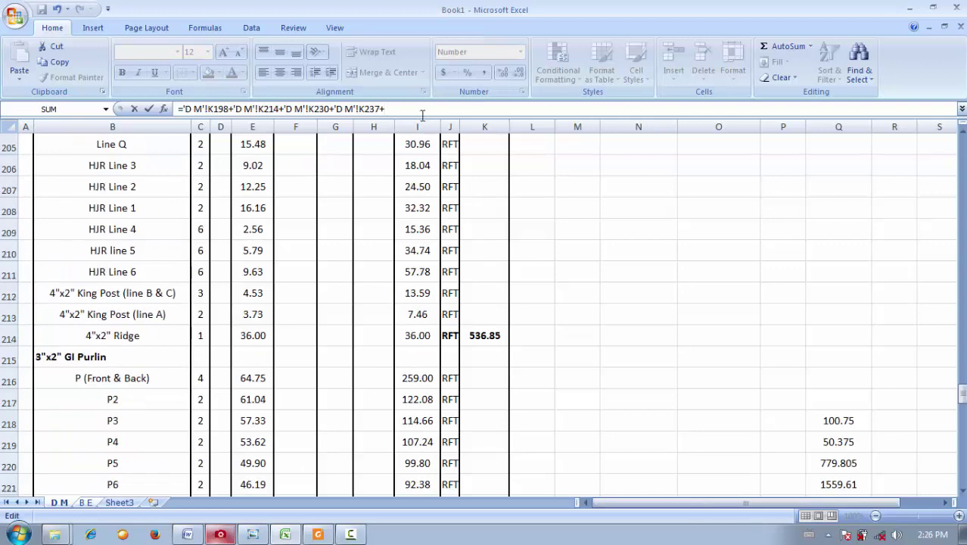
pyautogui.click(86, 502)
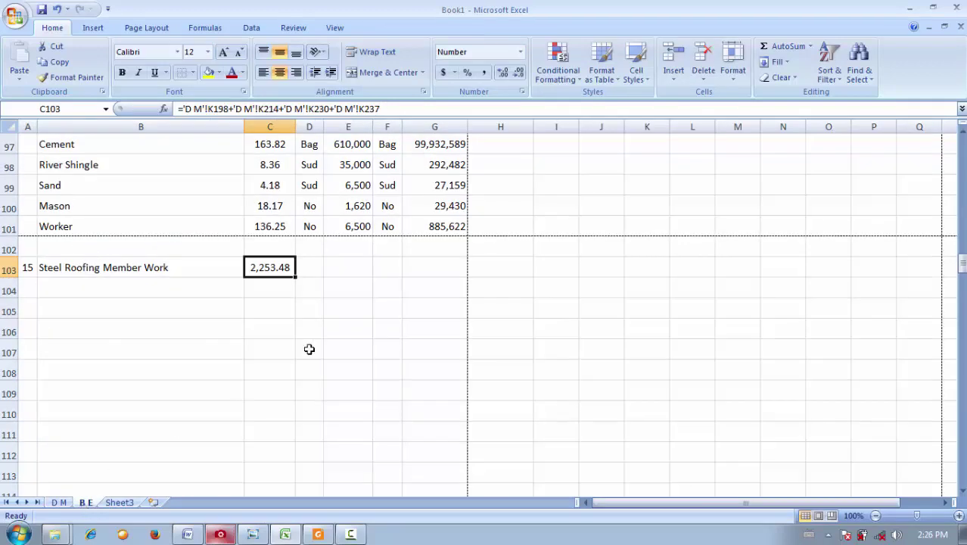
pyautogui.press('Return')
pyautogui.click(277, 264)
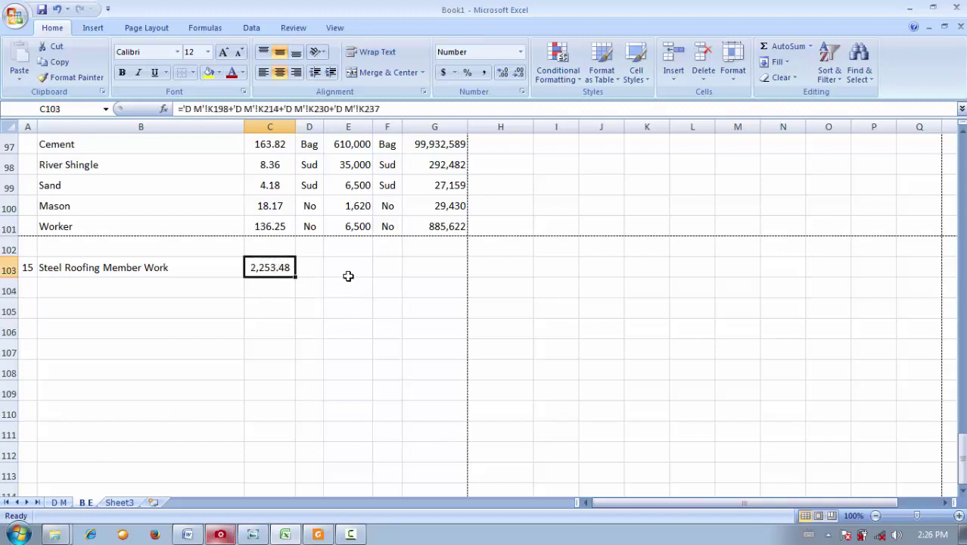
# - Enter RFT as the item 15 unit in D103 and make B103:D103 bold
pyautogui.click(302, 269)
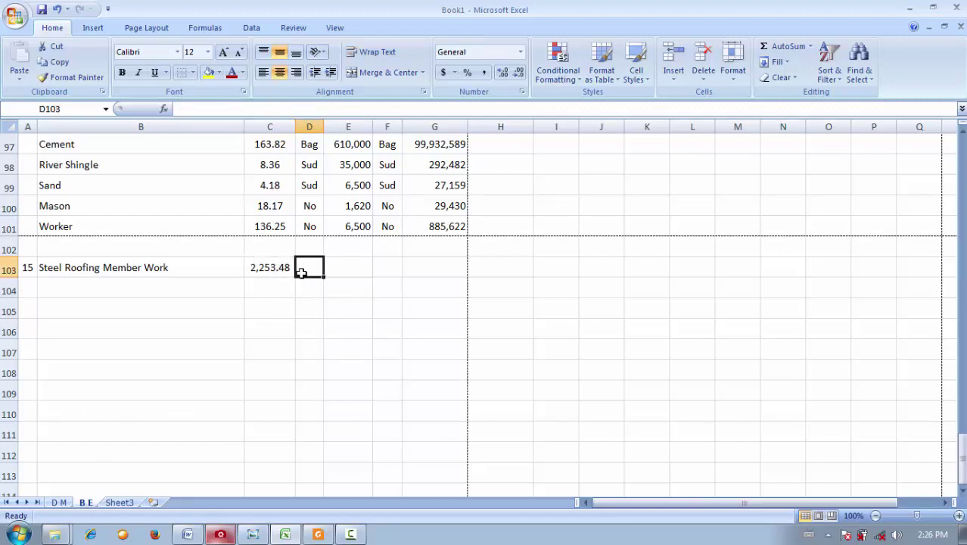
pyautogui.write('RFT')
pyautogui.press('Return')
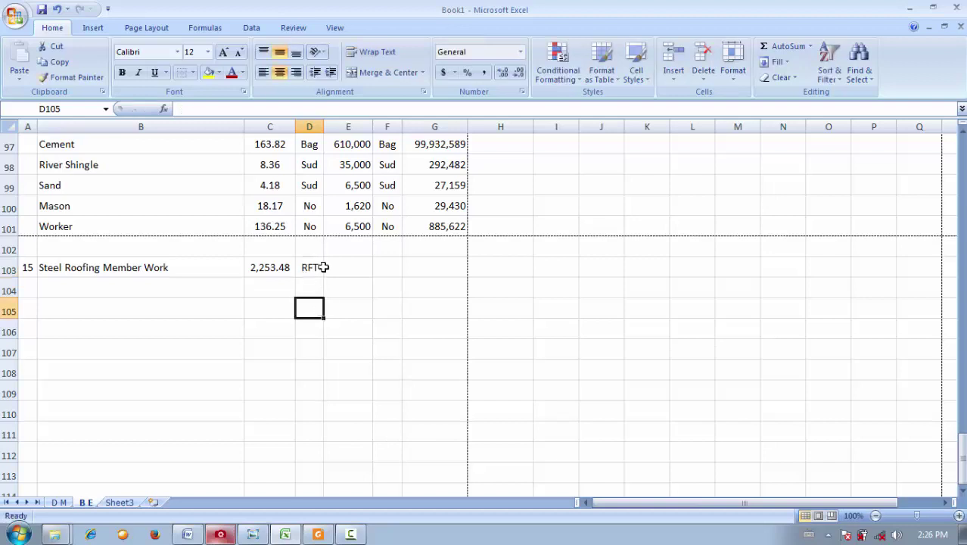
pyautogui.moveTo(322, 268); pyautogui.dragTo(151, 267)
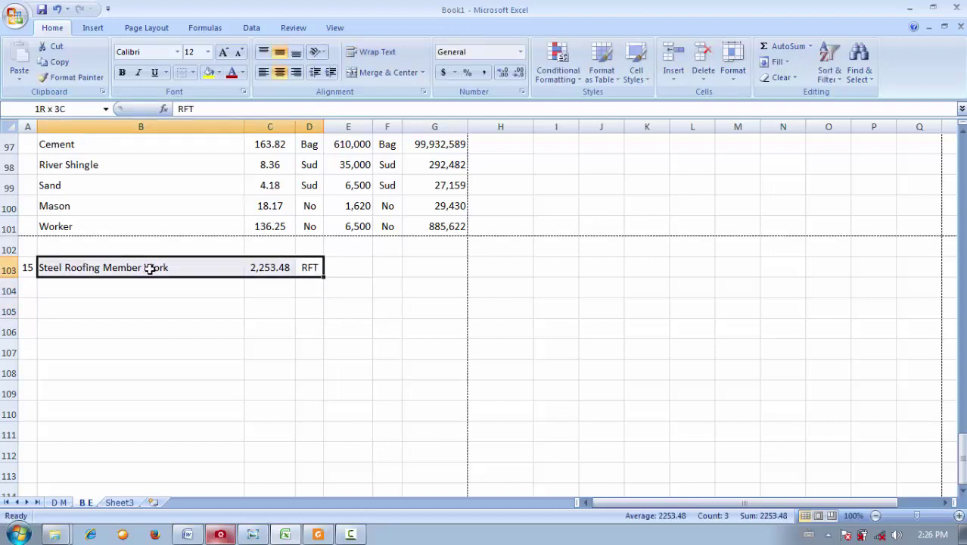
pyautogui.click(121, 72)
# - Copy the Material & Labour subheading from the RC Concrete Work item into B104 under Steel Roofing Member Work
pyautogui.click(178, 288)
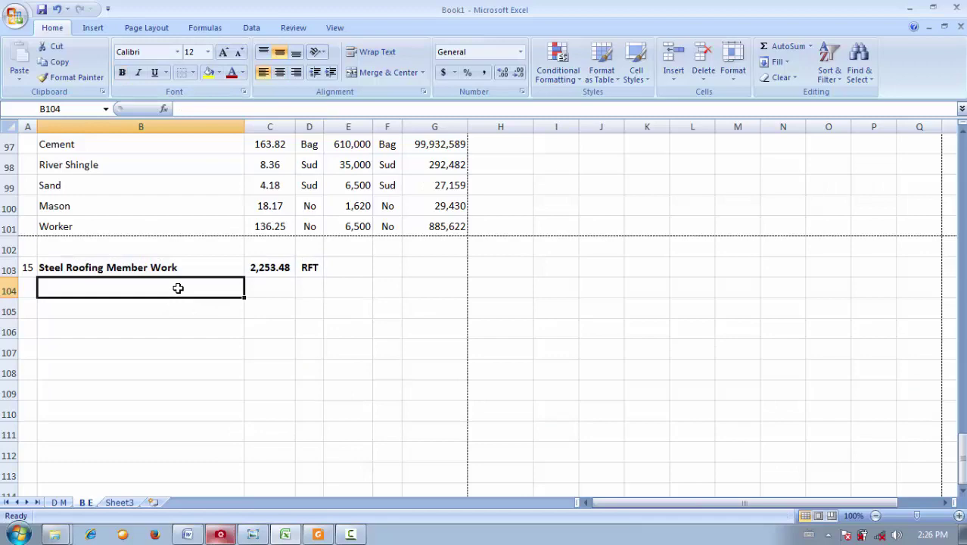
pyautogui.scroll(5, 138, 272)
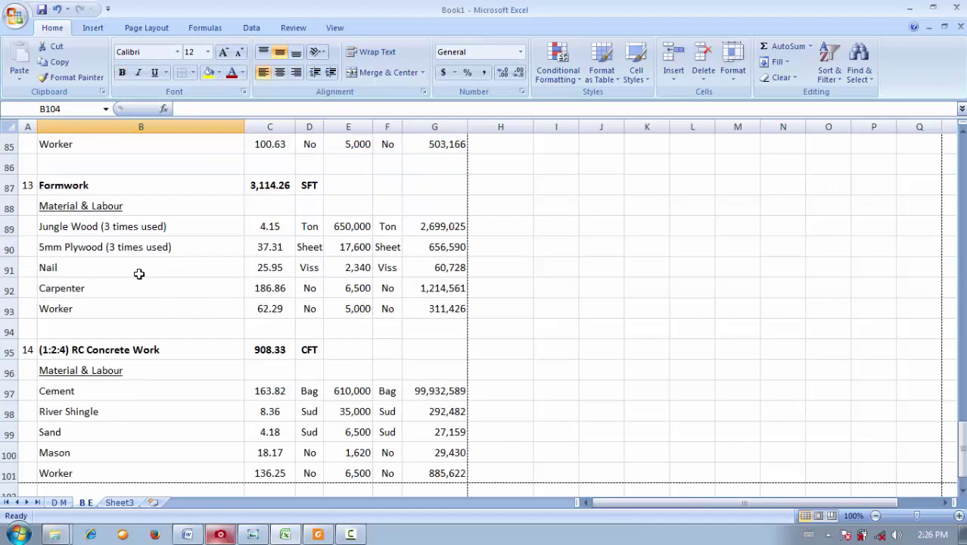
pyautogui.click(103, 448)
pyautogui.click(111, 431)
pyautogui.hotkey('ctrl', 'c')
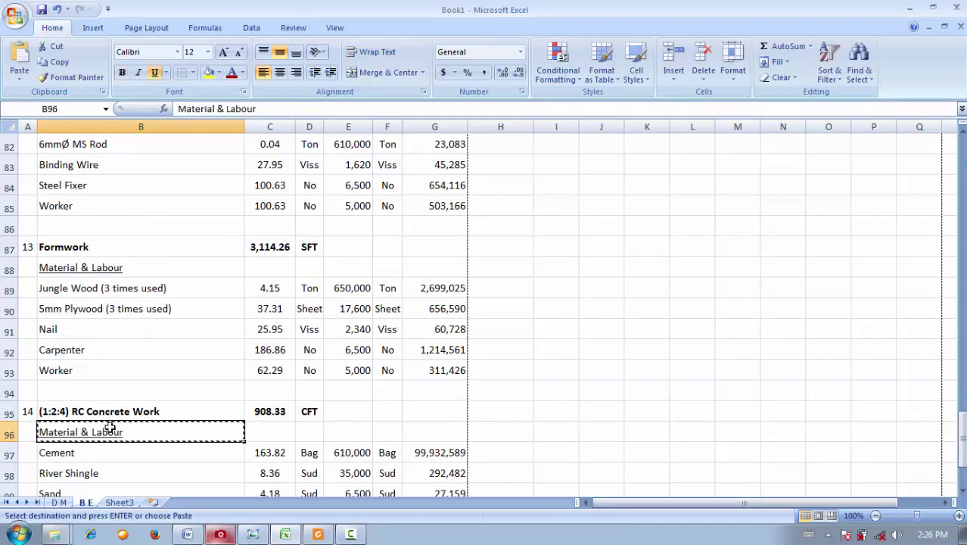
pyautogui.scroll(-5, 91, 318)
pyautogui.click(162, 292)
pyautogui.hotkey('ctrl', 'v')
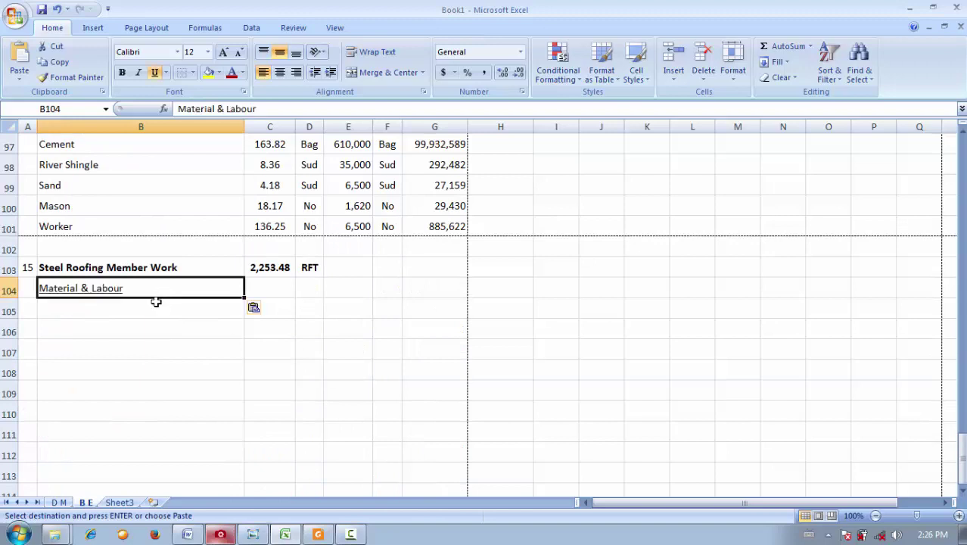
# - Copy the 5"2" Tie Beam heading from B195 on D M and paste it plainly into B105 on B E
pyautogui.click(151, 312)
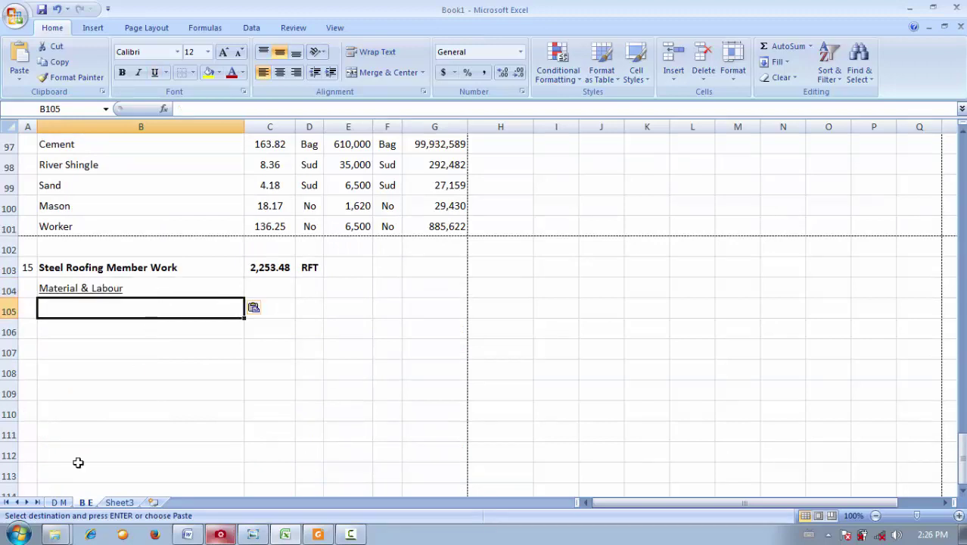
pyautogui.click(59, 503)
pyautogui.scroll(5, 151, 307)
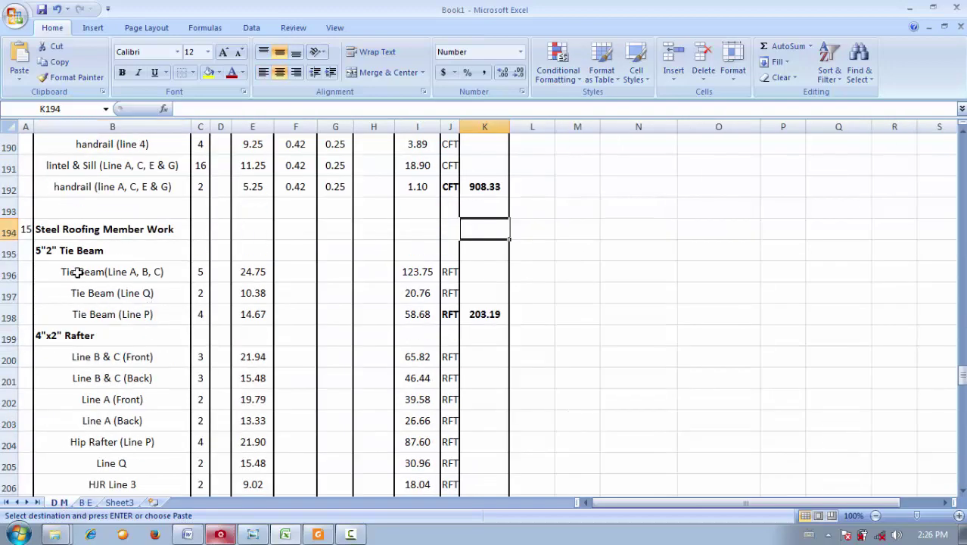
pyautogui.click(100, 256)
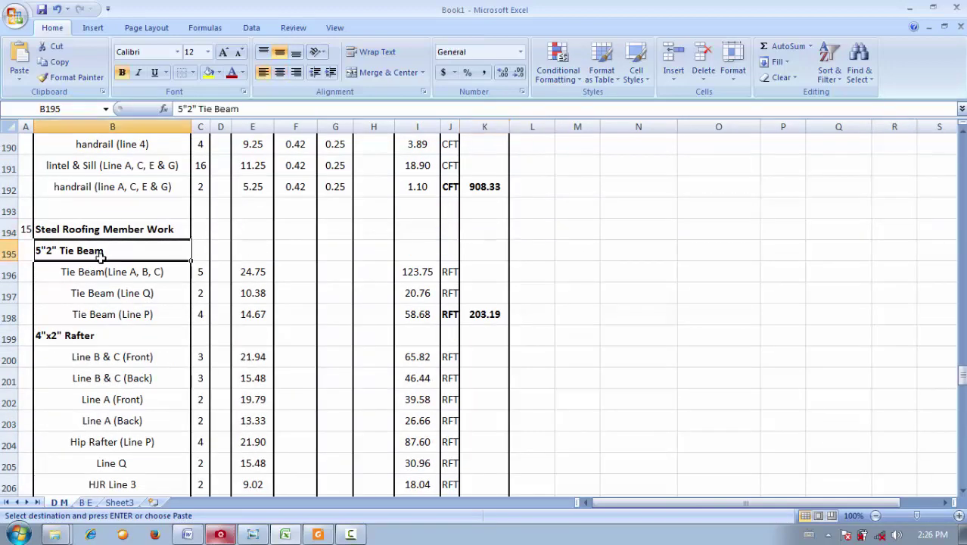
pyautogui.hotkey('ctrl', 'c')
pyautogui.click(86, 502)
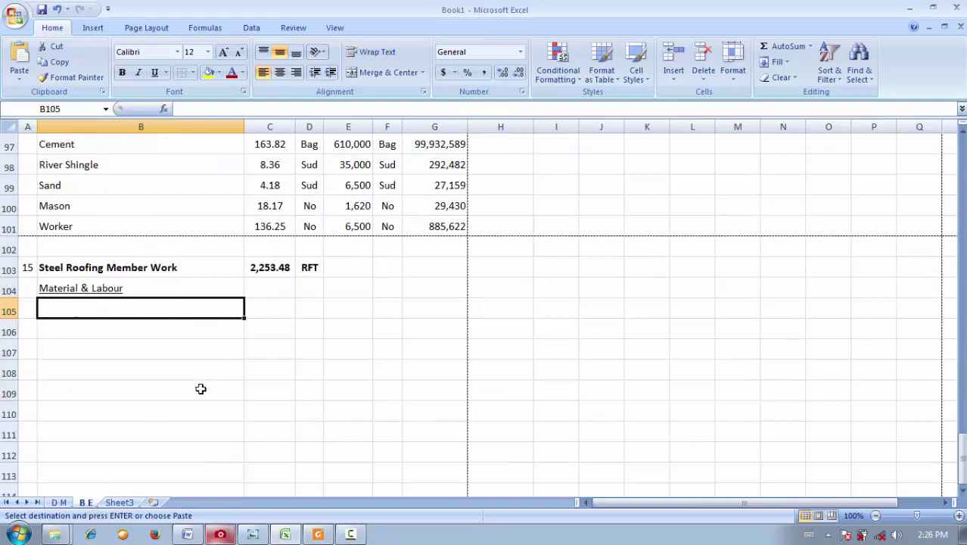
pyautogui.hotkey('ctrl', 'v')
# - Copy the 4"x2" Rafter heading from B199 on D M and paste it as a linked cell into B106 on B E
pyautogui.click(55, 503)
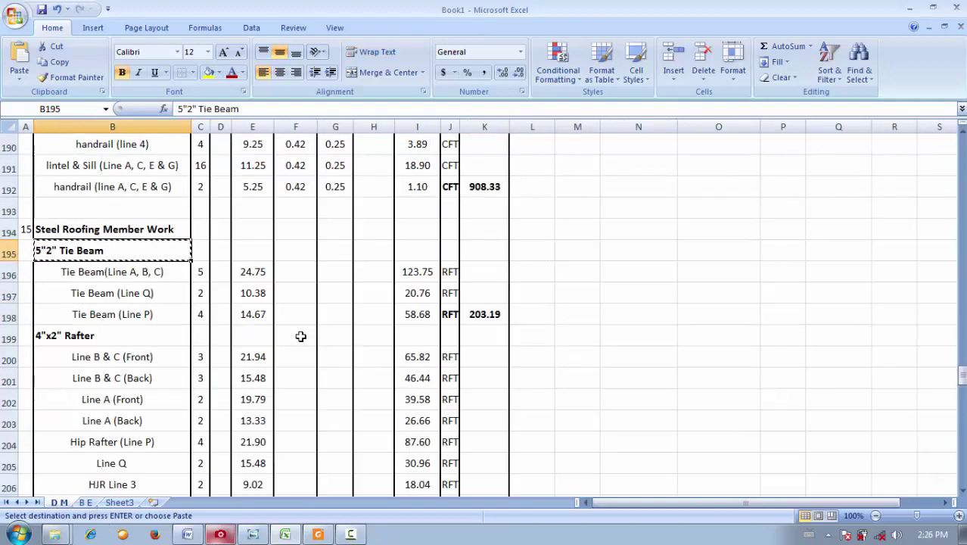
pyautogui.click(151, 329)
pyautogui.hotkey('ctrl', 'c')
pyautogui.click(85, 502)
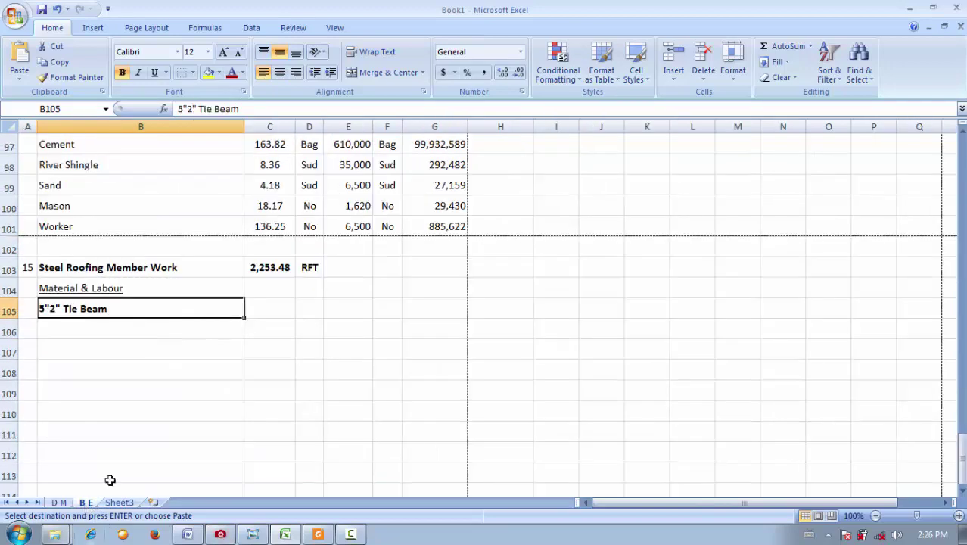
pyautogui.click(126, 335)
pyautogui.hotkey('ctrl', 'v')
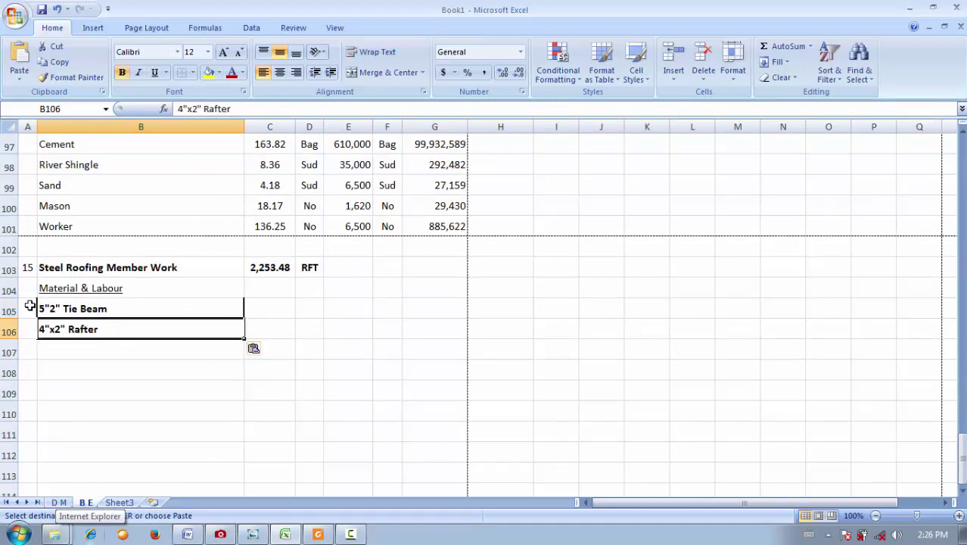
pyautogui.click(257, 349)
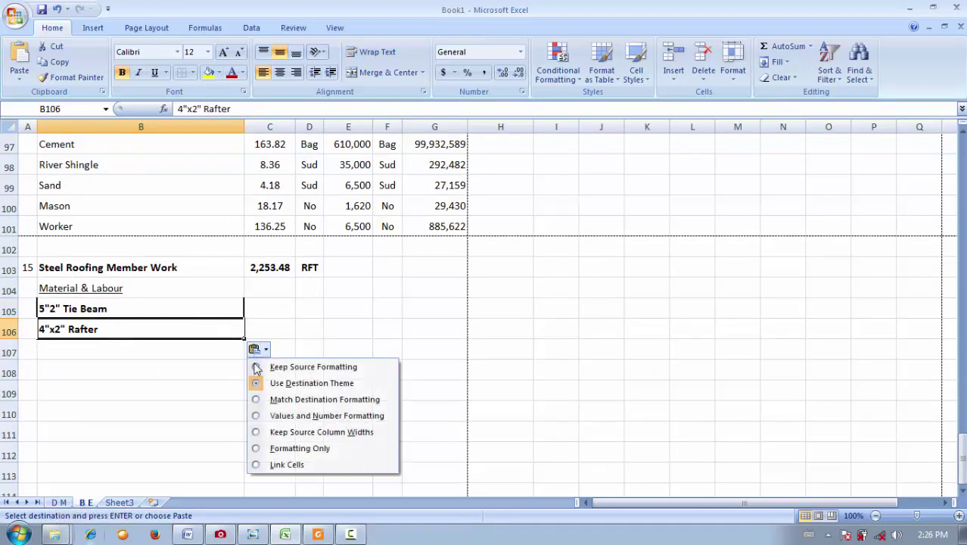
pyautogui.click(277, 465)
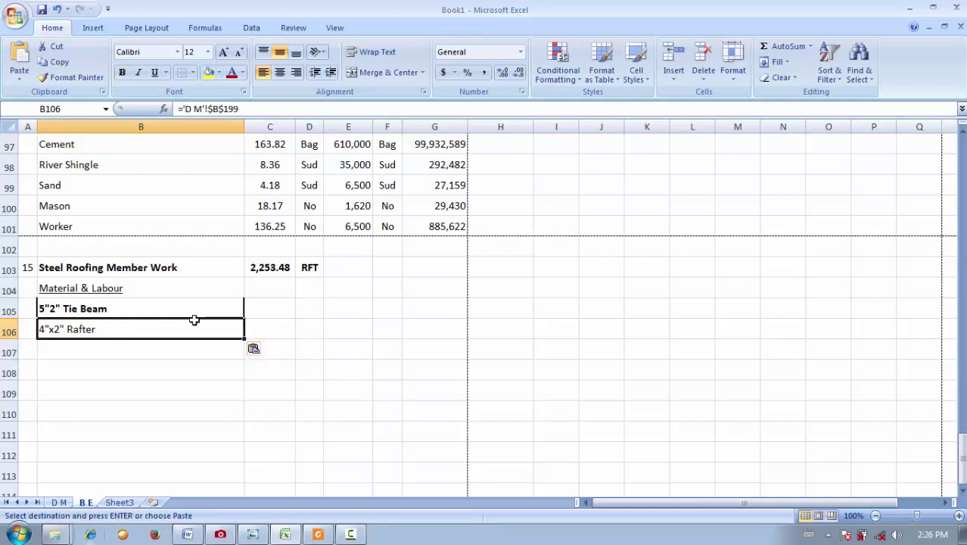
# - Replace the Tie Beam heading in B105 on B E with a linked copy of D M cell B195
pyautogui.click(176, 315)
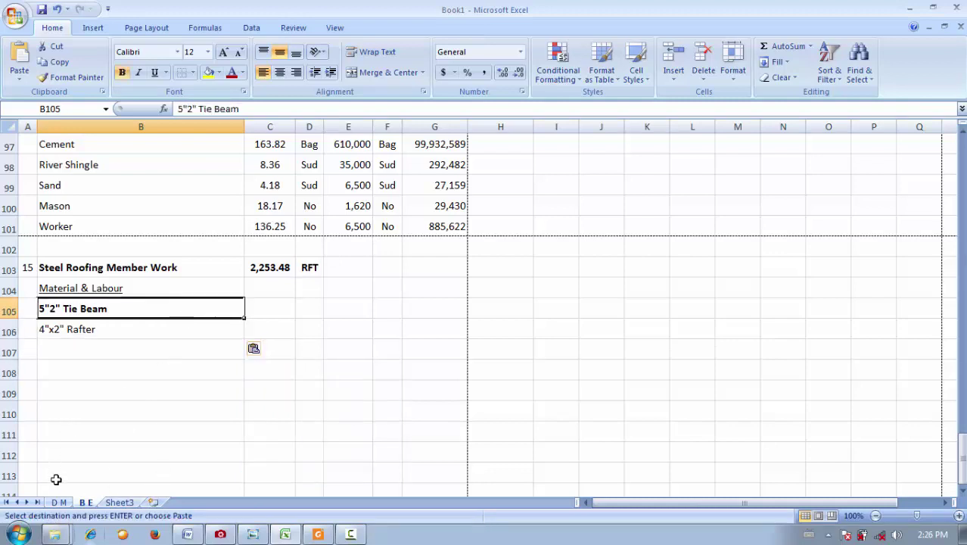
pyautogui.click(59, 503)
pyautogui.click(119, 246)
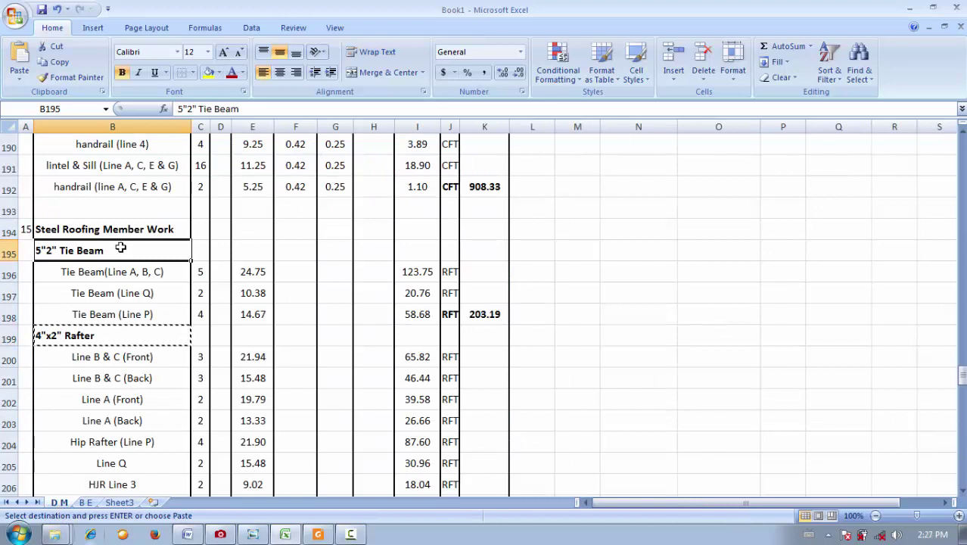
pyautogui.hotkey('ctrl', 'c')
pyautogui.click(85, 503)
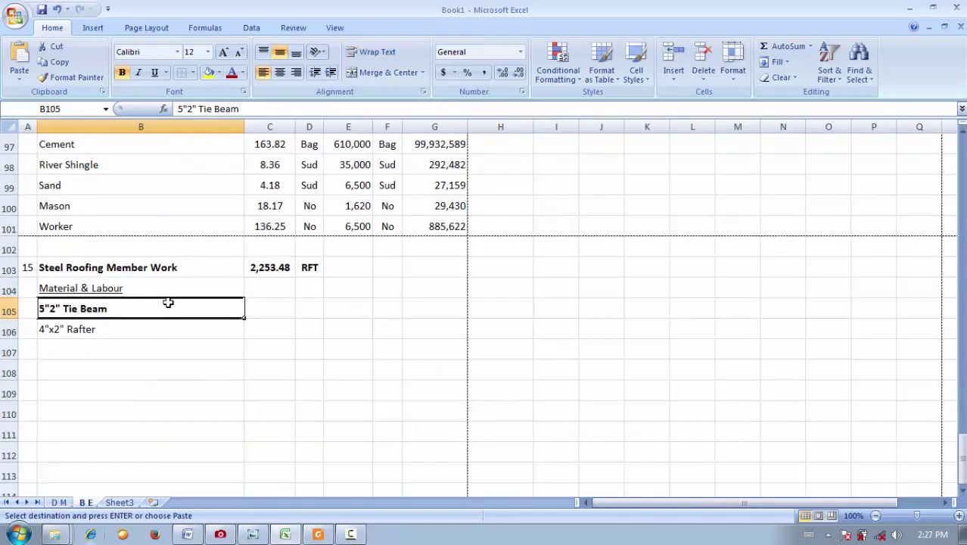
pyautogui.hotkey('ctrl', 'v')
pyautogui.click(255, 329)
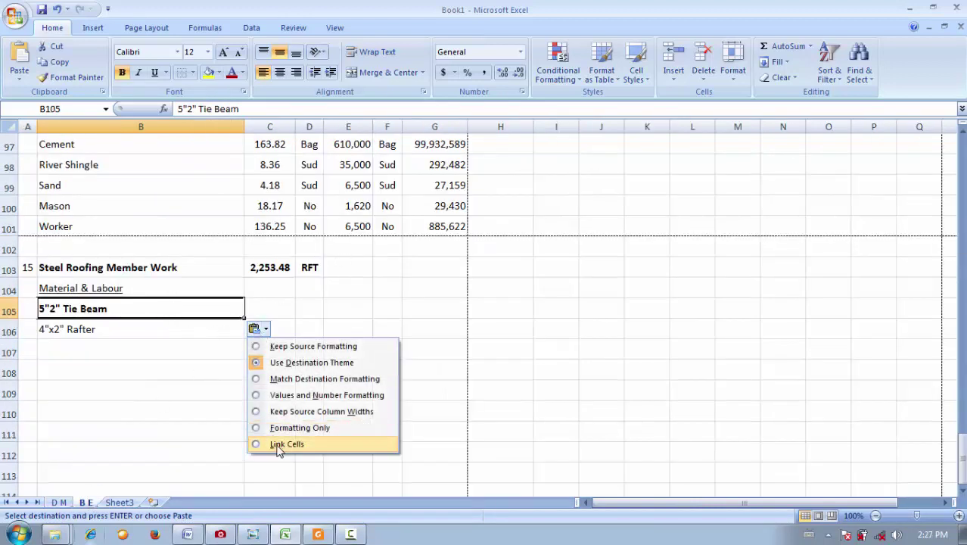
pyautogui.click(286, 444)
pyautogui.click(105, 348)
pyautogui.click(138, 307)
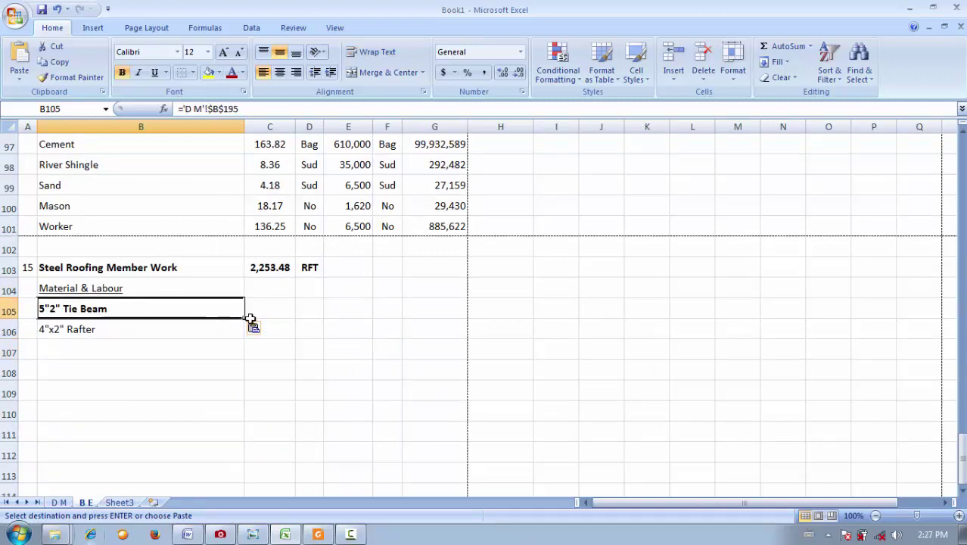
pyautogui.click(254, 327)
pyautogui.click(286, 445)
pyautogui.click(134, 329)
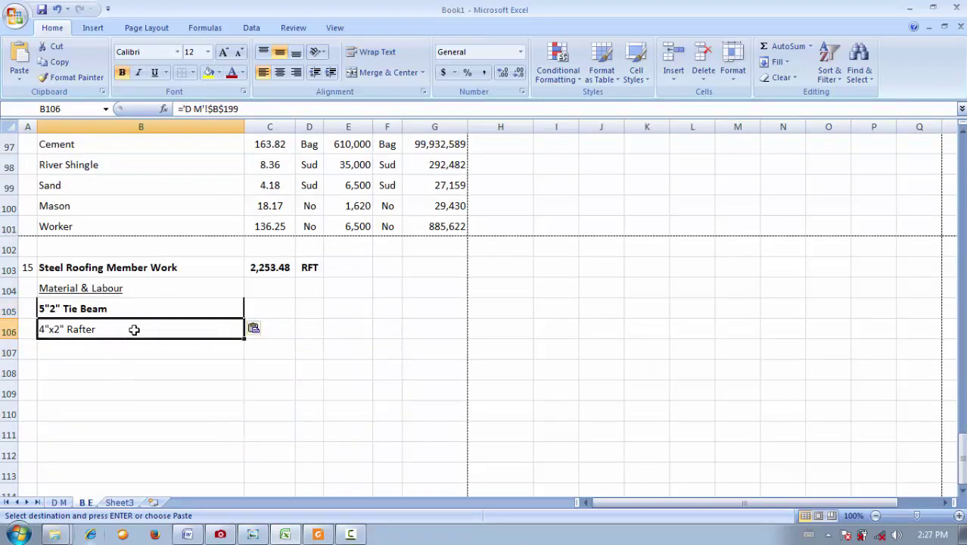
pyautogui.click(255, 329)
# - Copy the 3"x2" GI Purlin heading from B215 on D M and paste it into B107 on B E
pyautogui.click(179, 357)
pyautogui.click(180, 353)
pyautogui.click(59, 502)
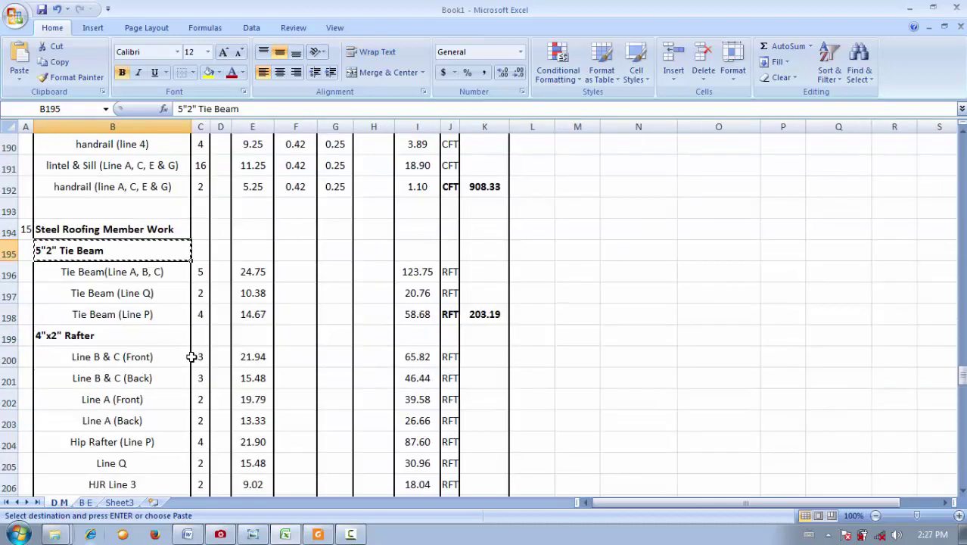
pyautogui.scroll(-3, 114, 355)
pyautogui.scroll(-2, 94, 411)
pyautogui.click(90, 357)
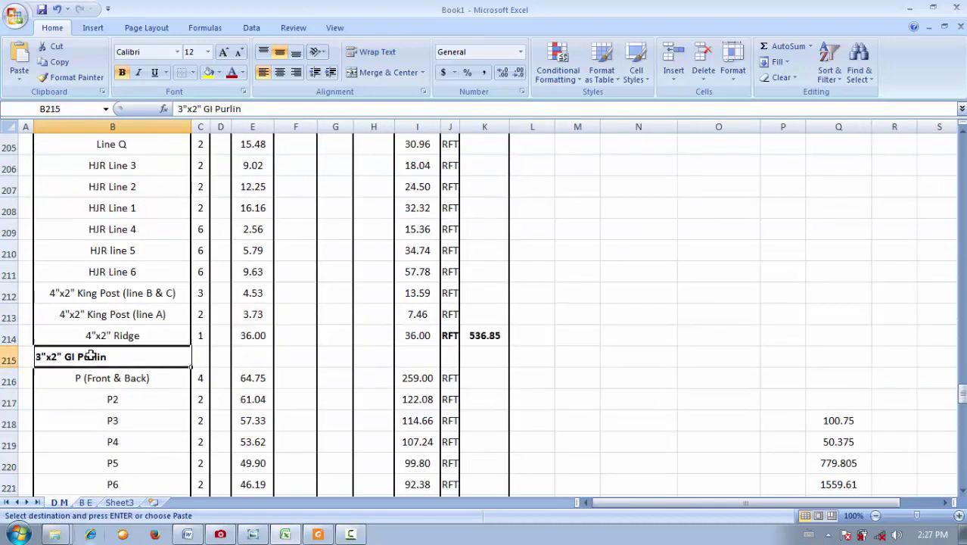
pyautogui.hotkey('ctrl', 'c')
pyautogui.click(85, 503)
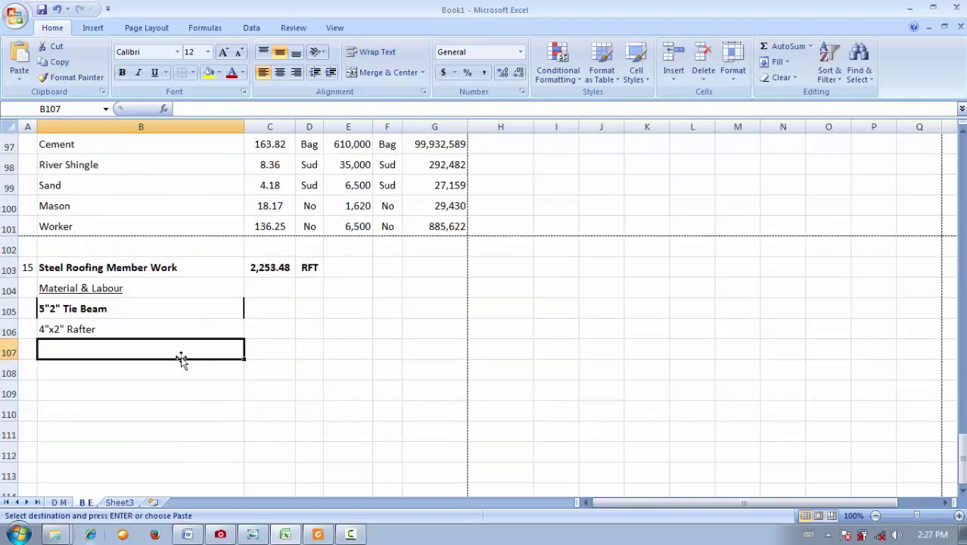
pyautogui.hotkey('ctrl', 'v')
pyautogui.doubleClick(79, 352)
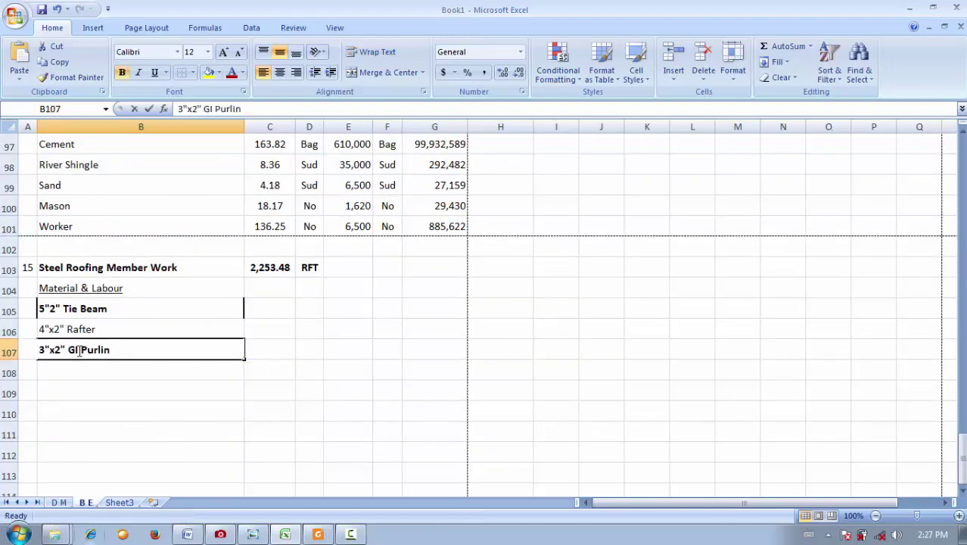
# - Copy the 2"x2" Strut (L MS) heading from B231 on D M and paste it into B108 on B E
pyautogui.click(85, 370)
pyautogui.click(64, 502)
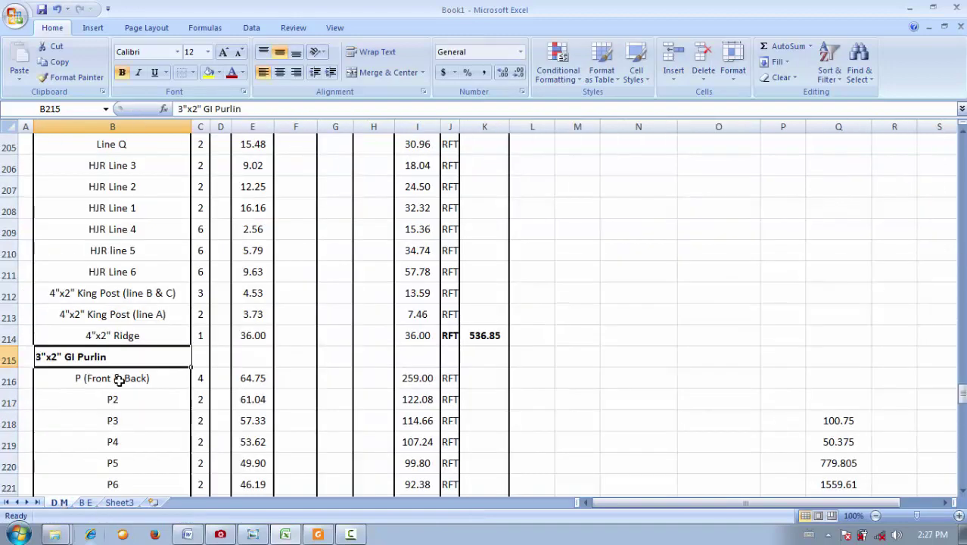
pyautogui.scroll(-6, 109, 371)
pyautogui.click(74, 317)
pyautogui.hotkey('ctrl', 'c')
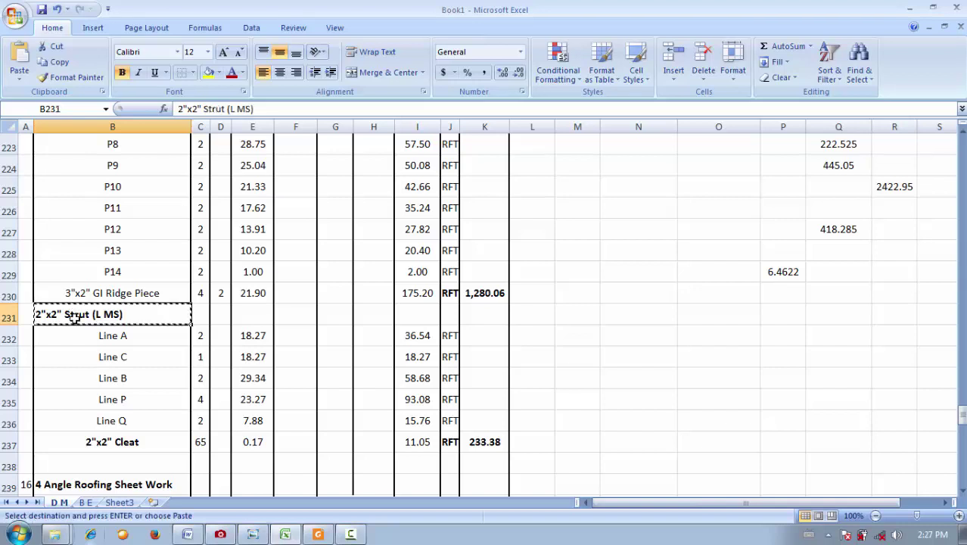
pyautogui.click(84, 502)
pyautogui.hotkey('ctrl', 'v')
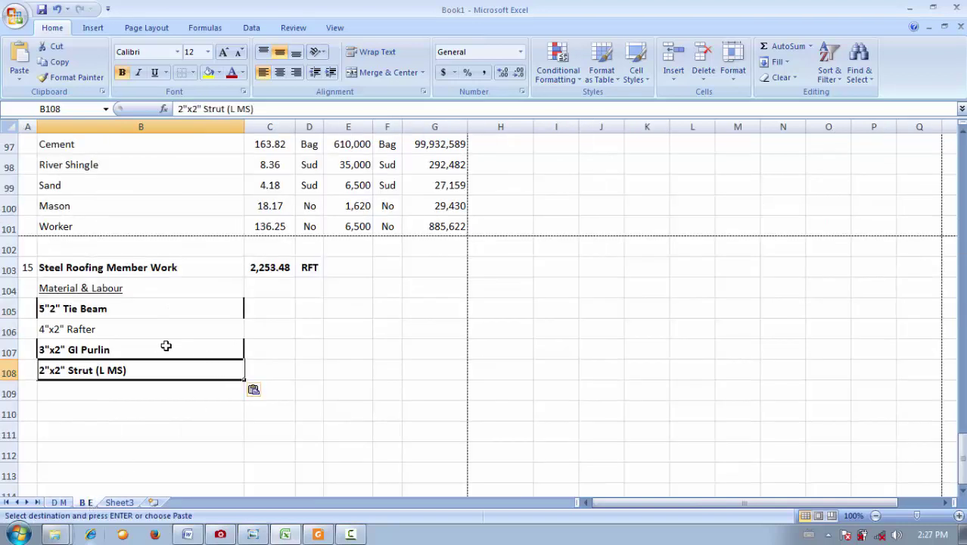
# - Clear the linked Tie Beam heading from B105 on B E
pyautogui.doubleClick(76, 309)
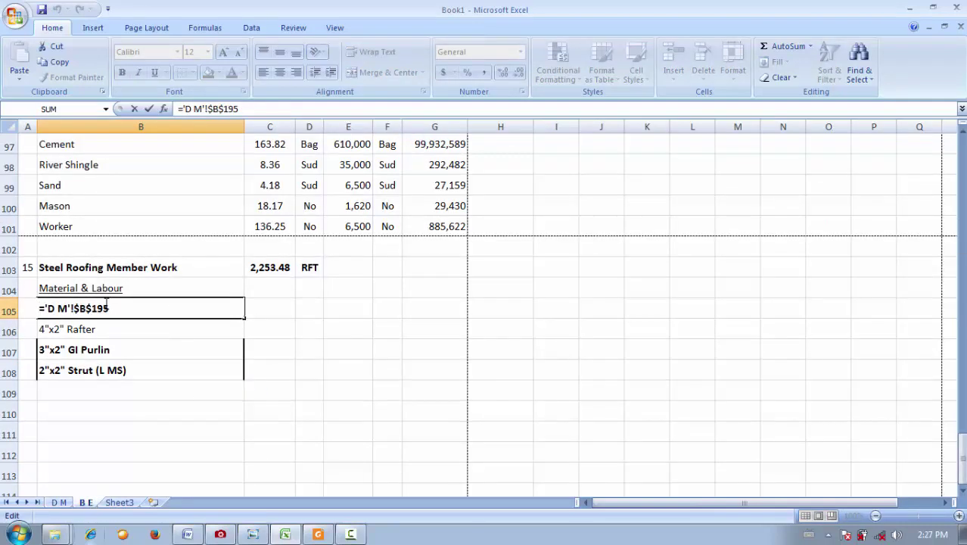
pyautogui.press('Escape')
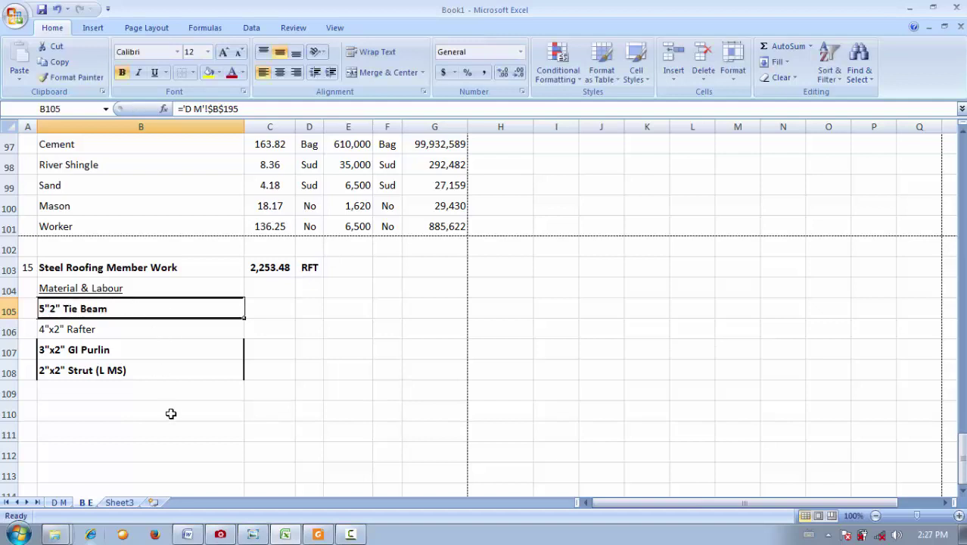
pyautogui.click(186, 388)
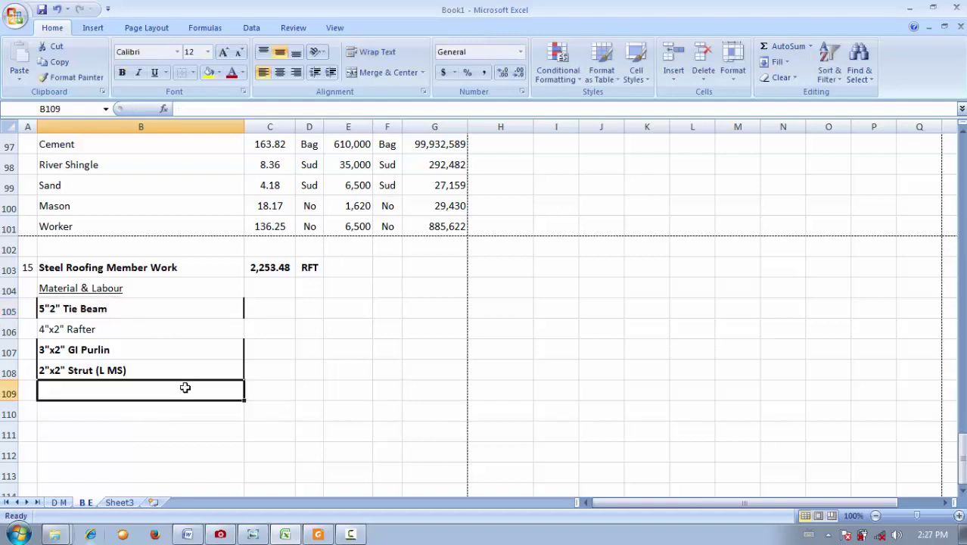
pyautogui.click(169, 313)
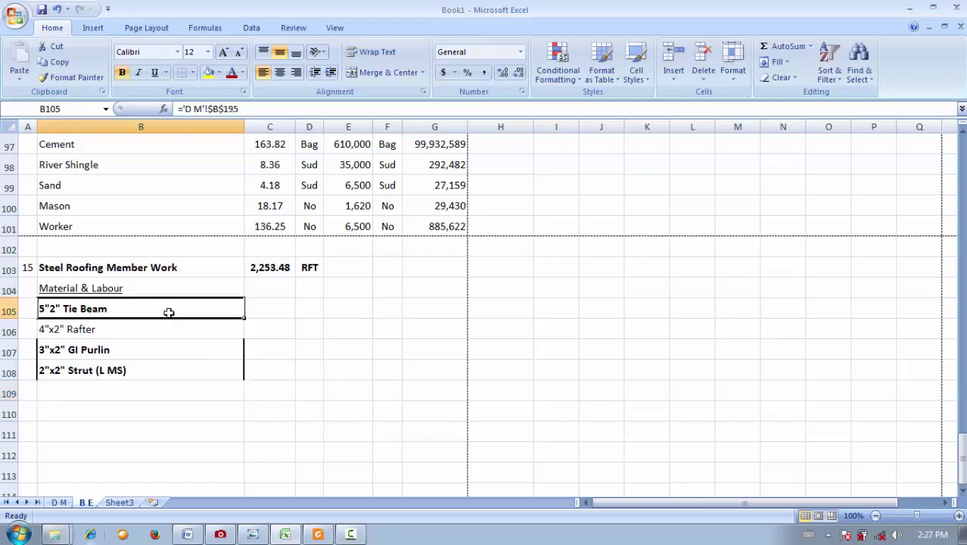
pyautogui.press('Delete')
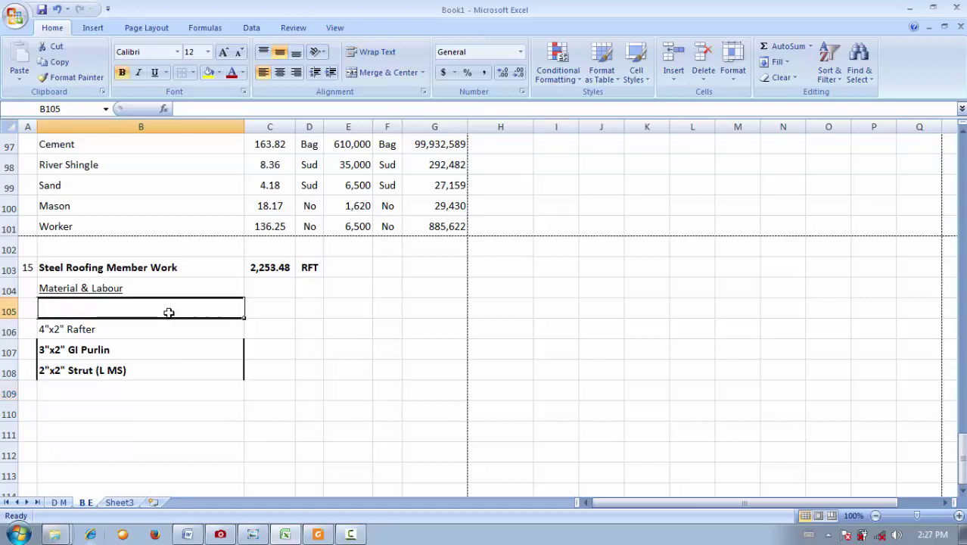
# - Correct the Tie Beam heading in B195 on D M to read 5"x2" Tie Beam
pyautogui.click(59, 502)
pyautogui.scroll(10, 96, 314)
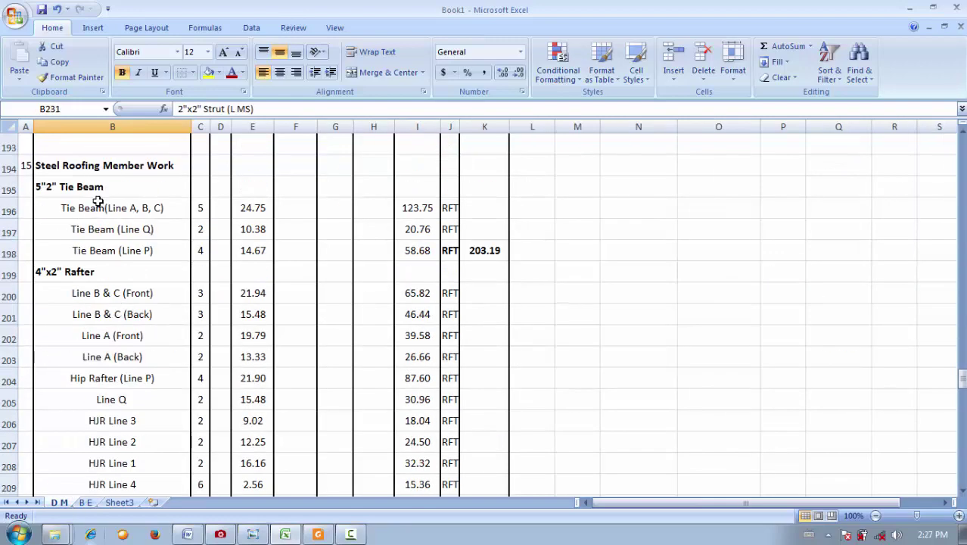
pyautogui.click(98, 194)
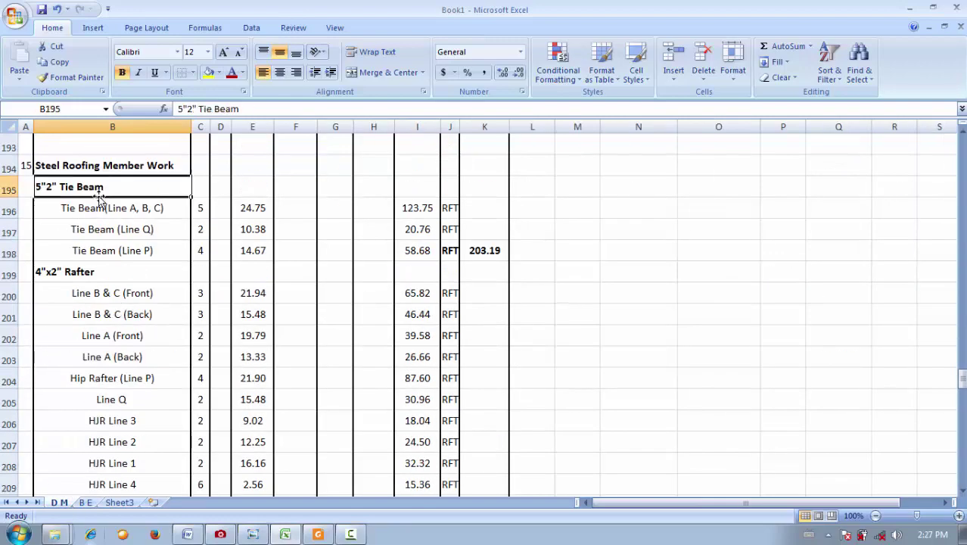
pyautogui.doubleClick(47, 186)
pyautogui.write('x')
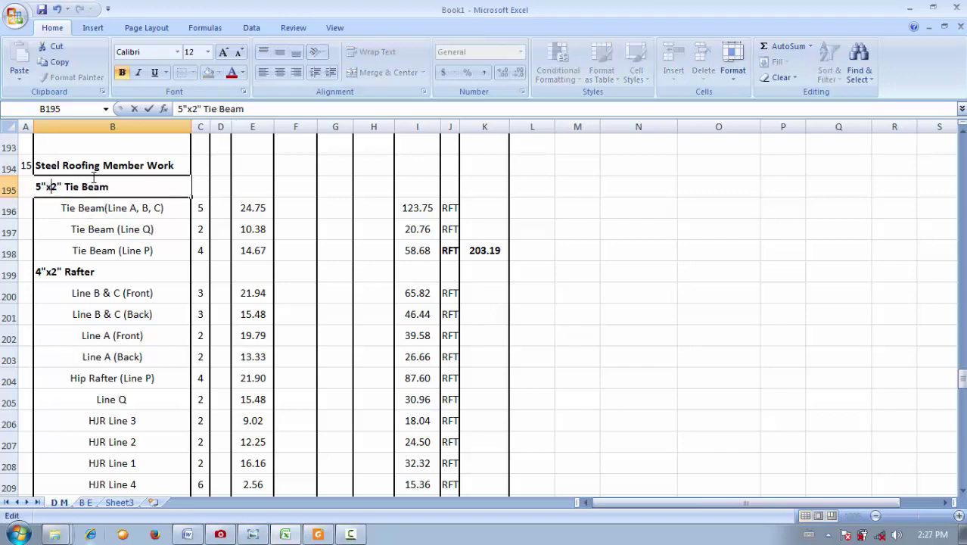
pyautogui.click(155, 213)
# - Enter 5"x2" U (MS) as the first material in B105 on B E
pyautogui.click(86, 502)
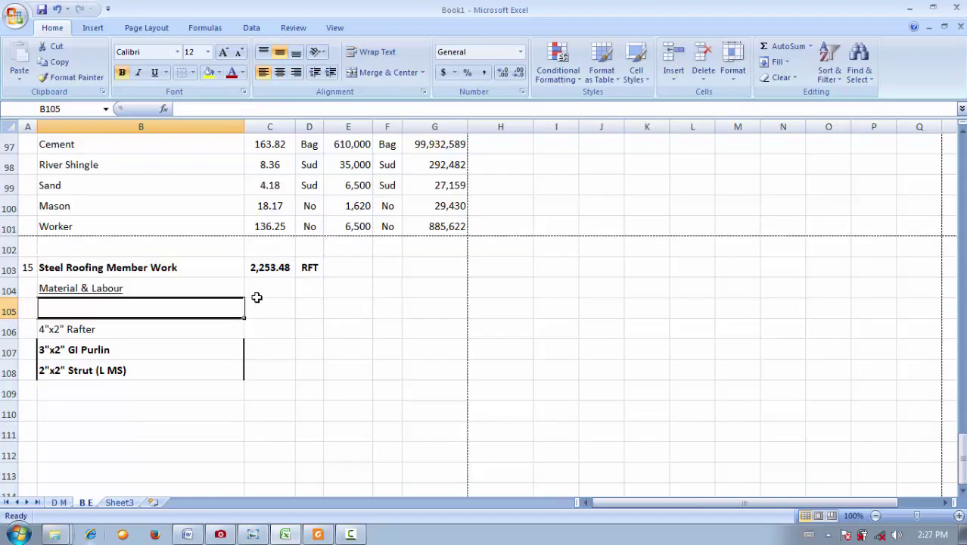
pyautogui.write('5"x2" U')
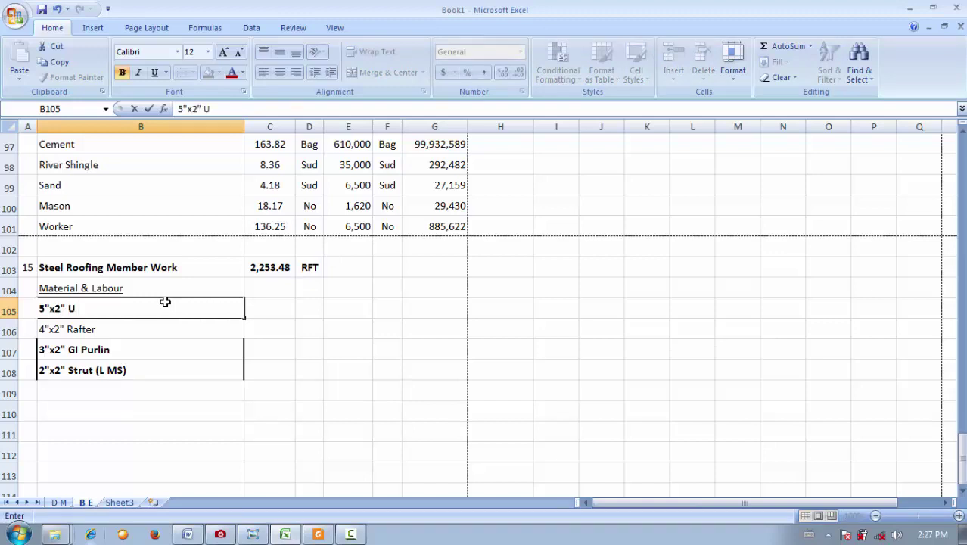
pyautogui.write(' (MS')
pyautogui.press('Return')
# - Replace the linked Rafter heading in B106 with the text 4"x2" U (MS)
pyautogui.doubleClick(144, 324)
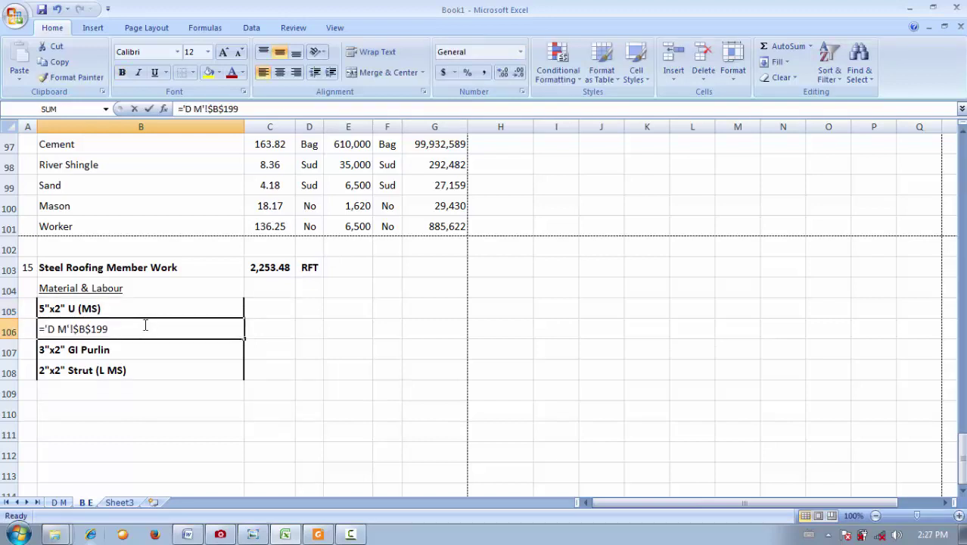
pyautogui.click(348, 348)
pyautogui.click(173, 337)
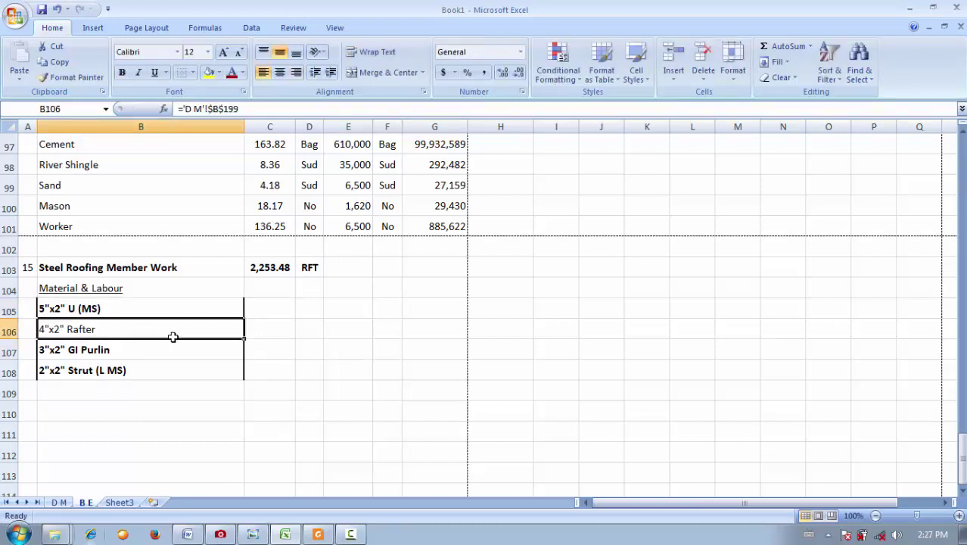
pyautogui.write('4')
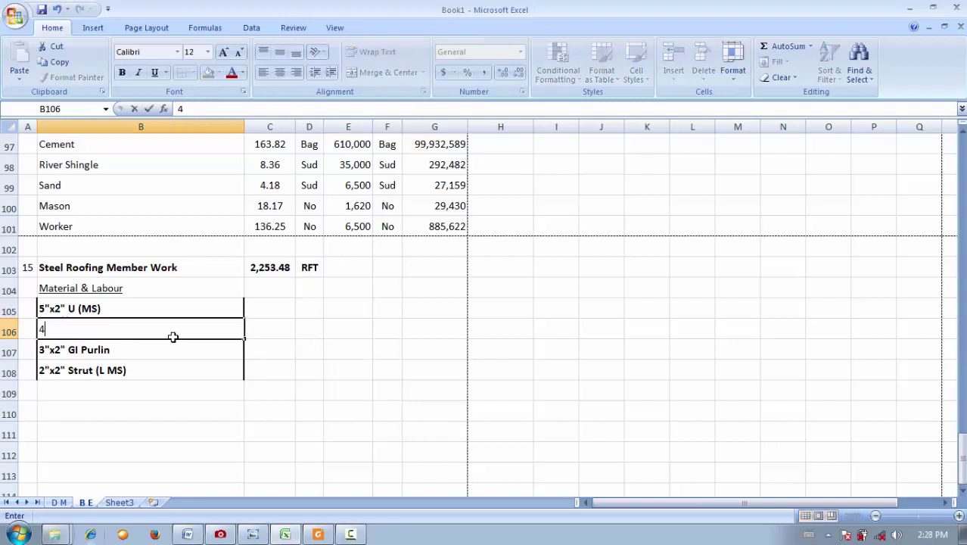
pyautogui.write('"x2" U (MS')
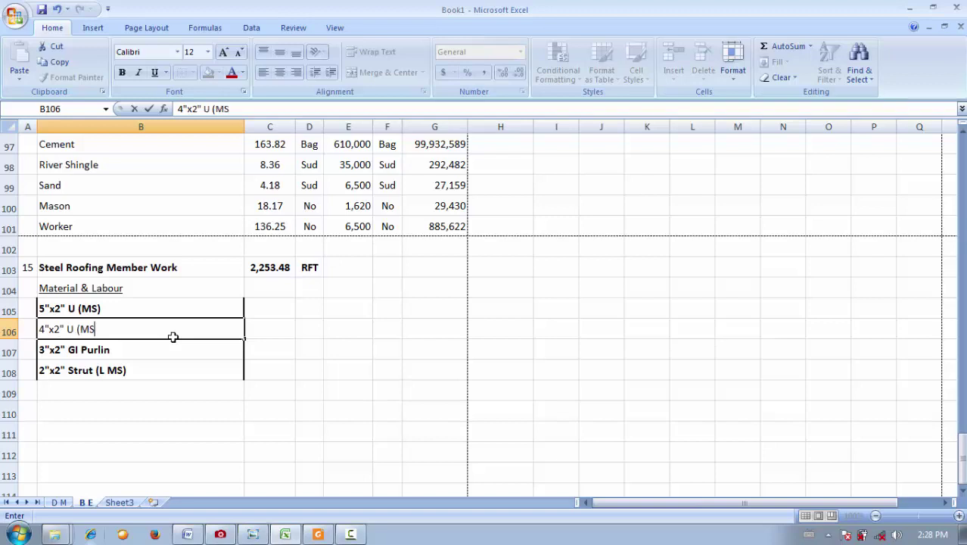
pyautogui.write(')')
pyautogui.press('Return')
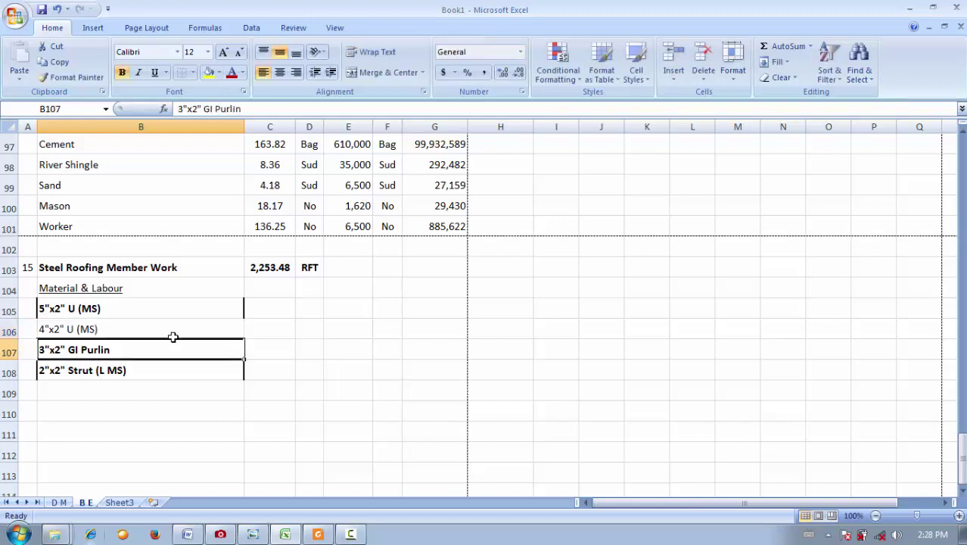
# - Replace the GI Purlin heading in B107 with the text 3"x2" C (GI)
pyautogui.write('3"x')
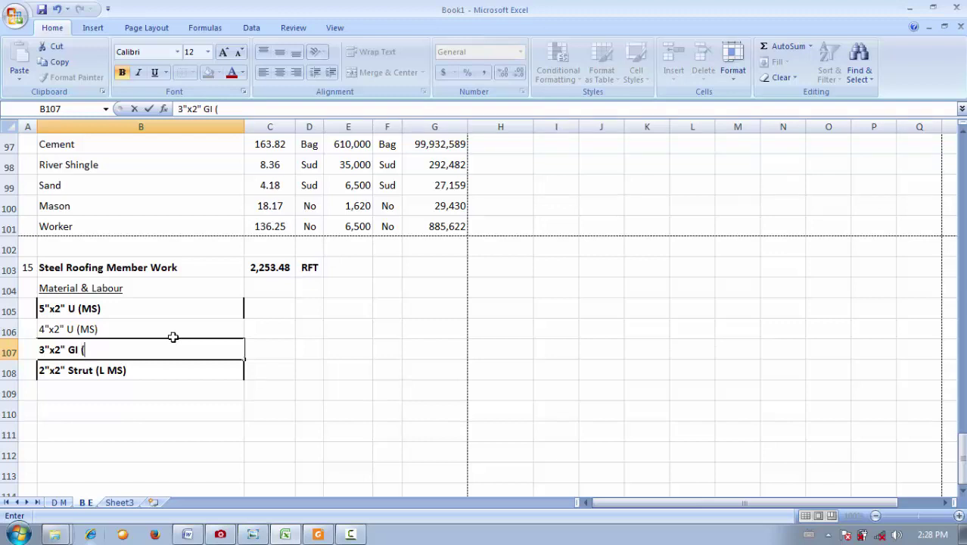
pyautogui.press('BackSpace')
pyautogui.press('BackSpace')
pyautogui.press('BackSpace')
pyautogui.press('BackSpace')
pyautogui.click(168, 363)
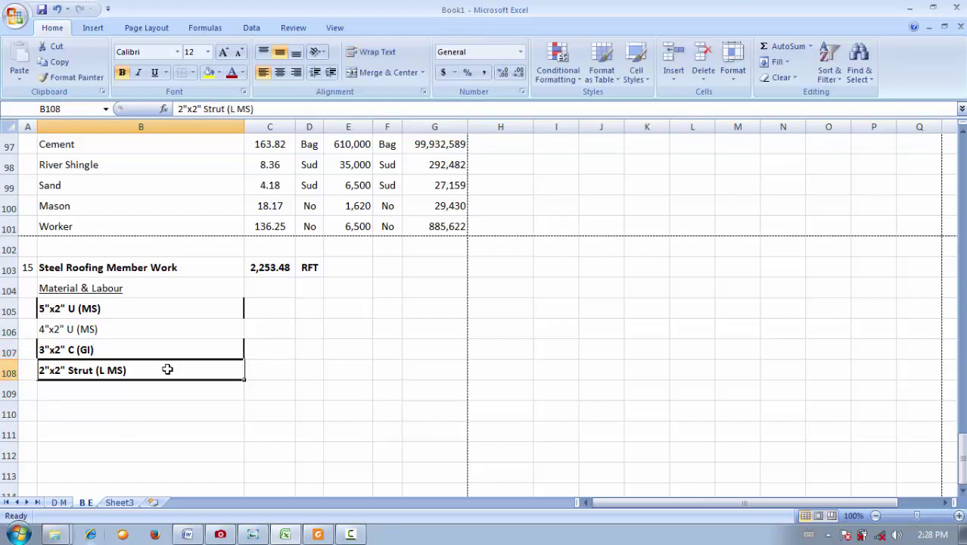
# - Edit the Strut heading in B108 to read 2"x2" L (MS)
pyautogui.doubleClick(168, 369)
pyautogui.press('BackSpace')
pyautogui.press('BackSpace')
pyautogui.press('BackSpace')
pyautogui.press('BackSpace')
pyautogui.press('BackSpace')
pyautogui.press('BackSpace')
pyautogui.press('BackSpace')
pyautogui.press('BackSpace')
pyautogui.press('BackSpace')
pyautogui.press('BackSpace')
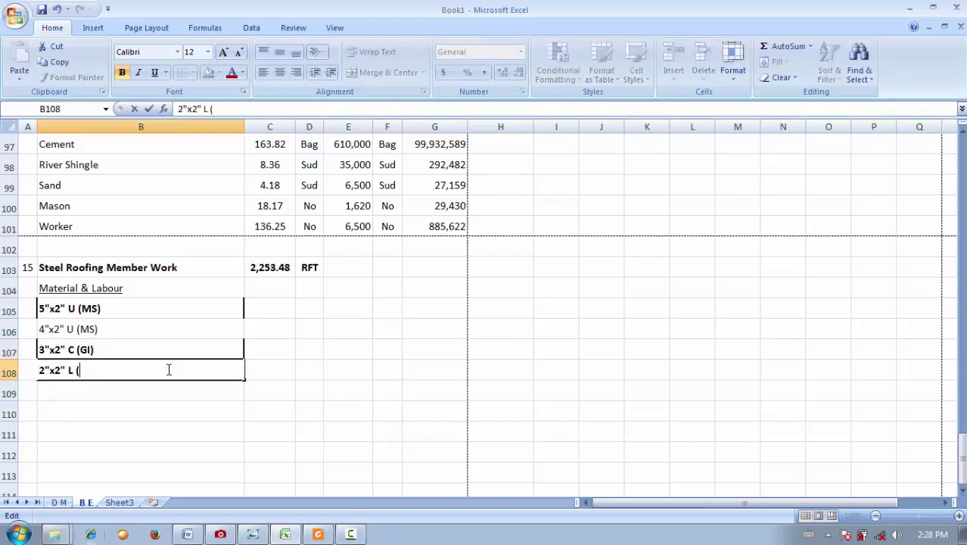
pyautogui.write('L (MS')
pyautogui.press('Tab')
pyautogui.click(388, 379)
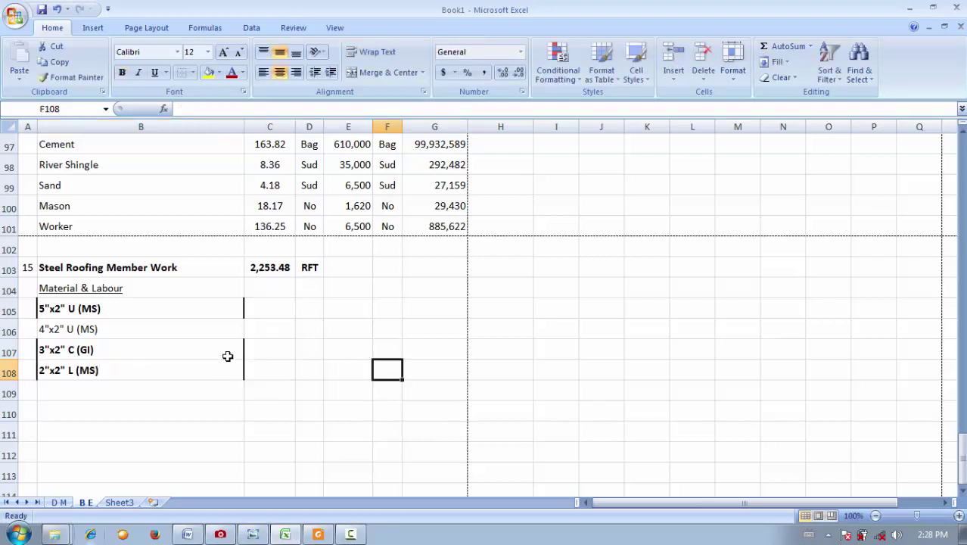
# - Remove the bold formatting and thick side borders from the four steel member names in B105:B108
pyautogui.moveTo(236, 370); pyautogui.dragTo(83, 309)
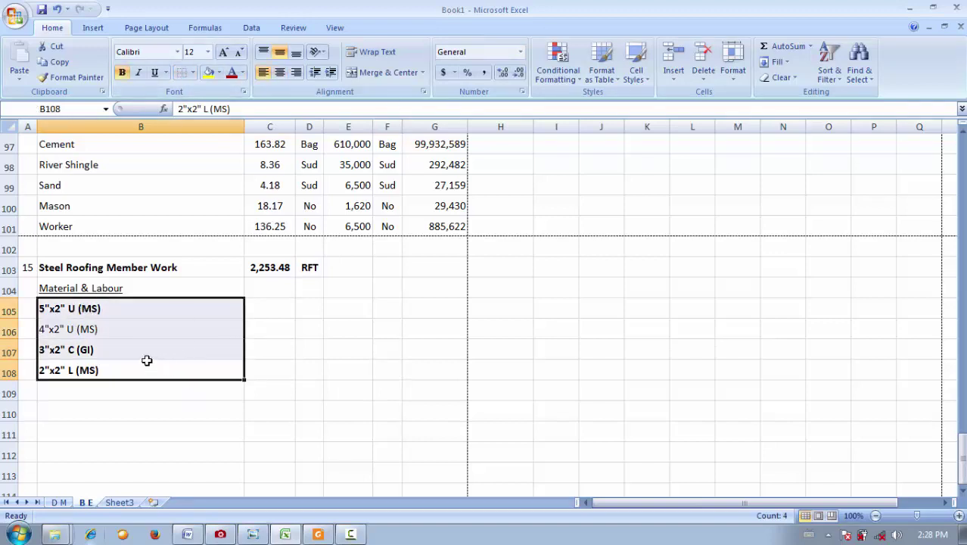
pyautogui.click(122, 72)
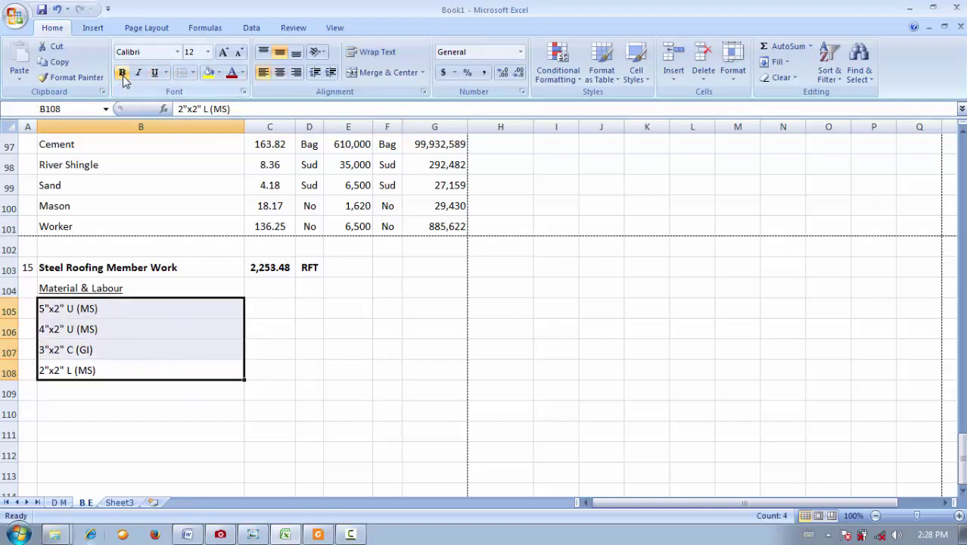
pyautogui.click(192, 373)
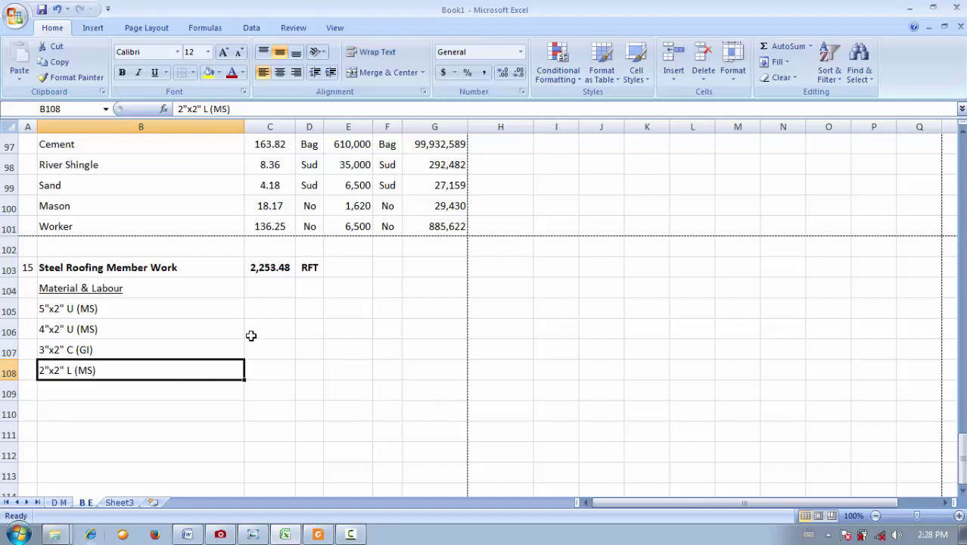
# - Review the Rebar Work materials, labour, units and quantities on the B E sheet as a reference for the empty Steel Roofing Member Work quantities
pyautogui.click(155, 312)
pyautogui.click(277, 306)
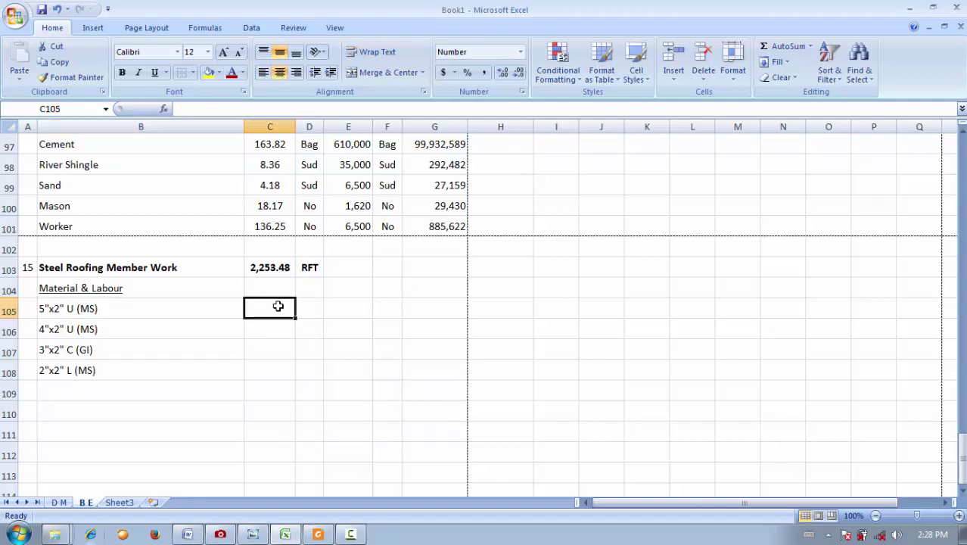
pyautogui.scroll(16, 278, 306)
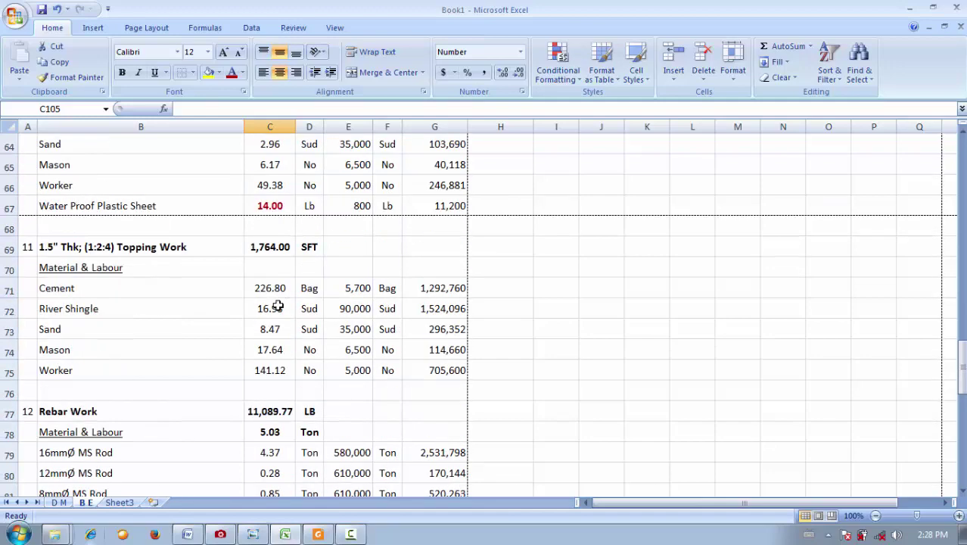
pyautogui.scroll(-6, 277, 306)
pyautogui.scroll(-3, 228, 302)
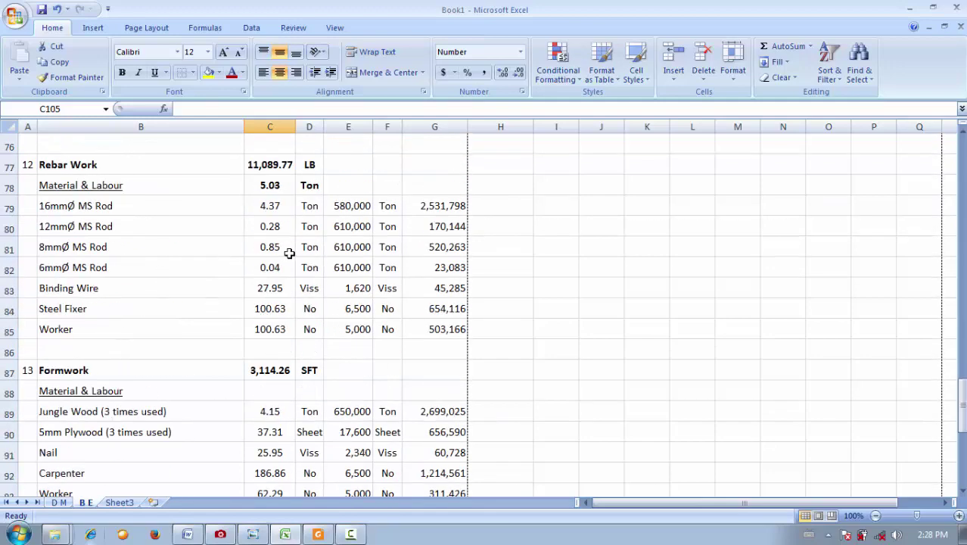
pyautogui.scroll(-5, 287, 252)
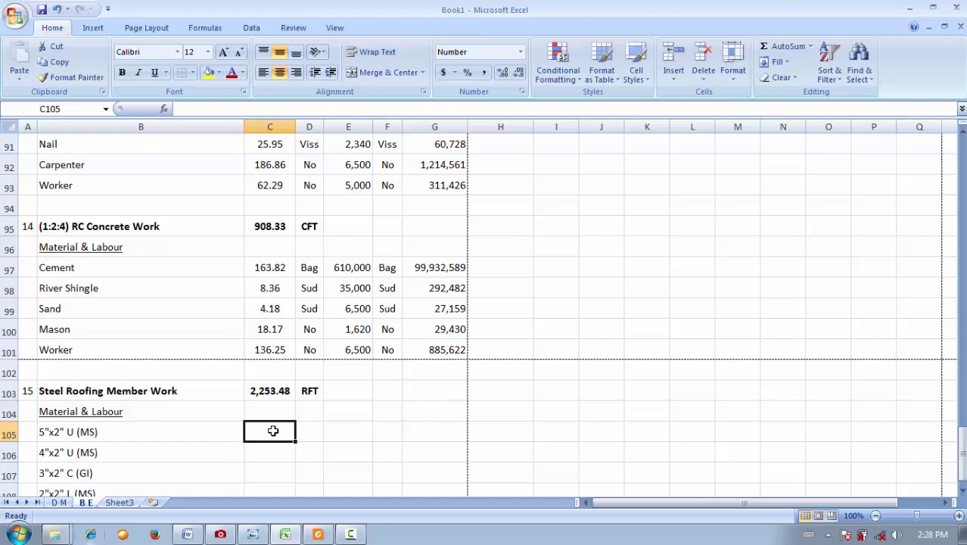
pyautogui.scroll(5, 346, 343)
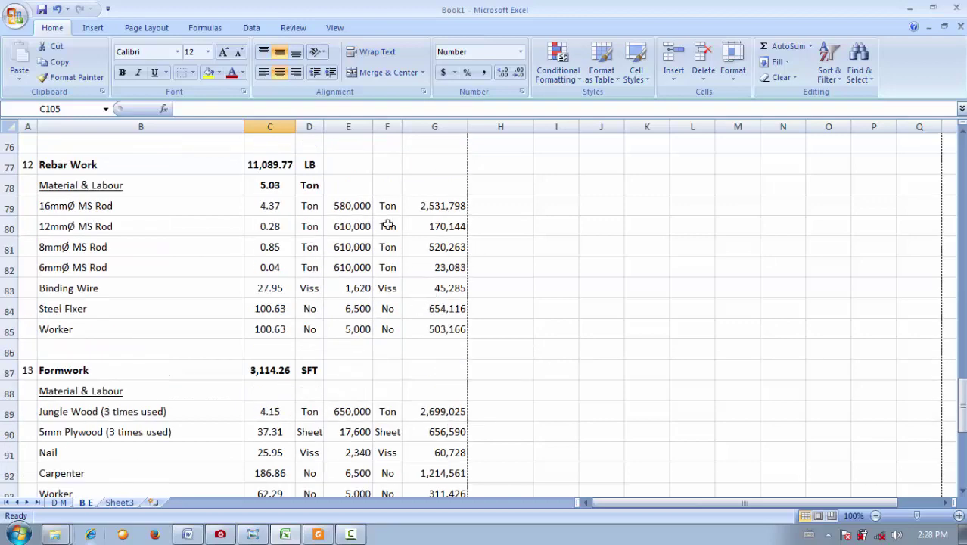
pyautogui.scroll(-1, 378, 254)
pyautogui.scroll(3, 369, 281)
pyautogui.scroll(-2, 368, 278)
pyautogui.scroll(-7, 361, 284)
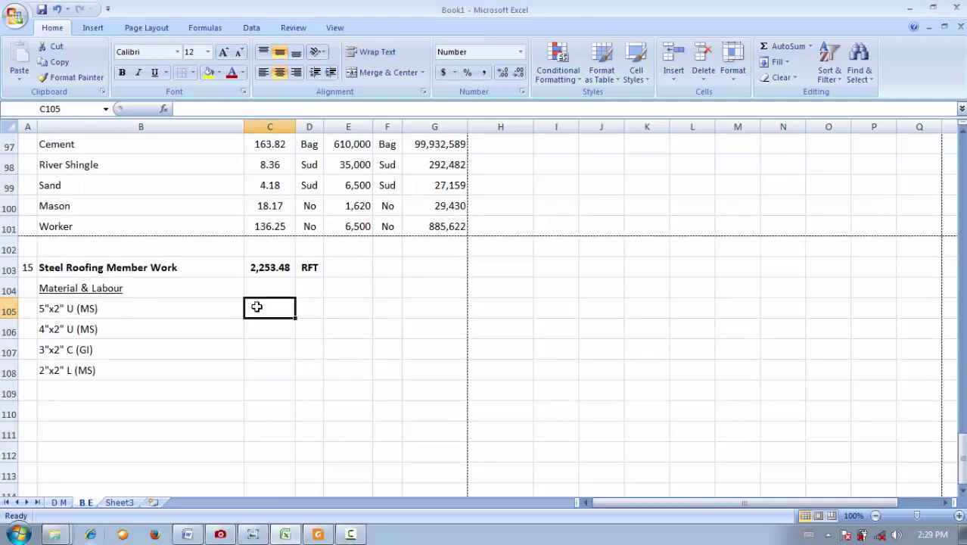
# - Switch to Foxit Reader and check the English contents page of the Analysis of Rates PDF for the Iron and Steel Work section
pyautogui.click(318, 535)
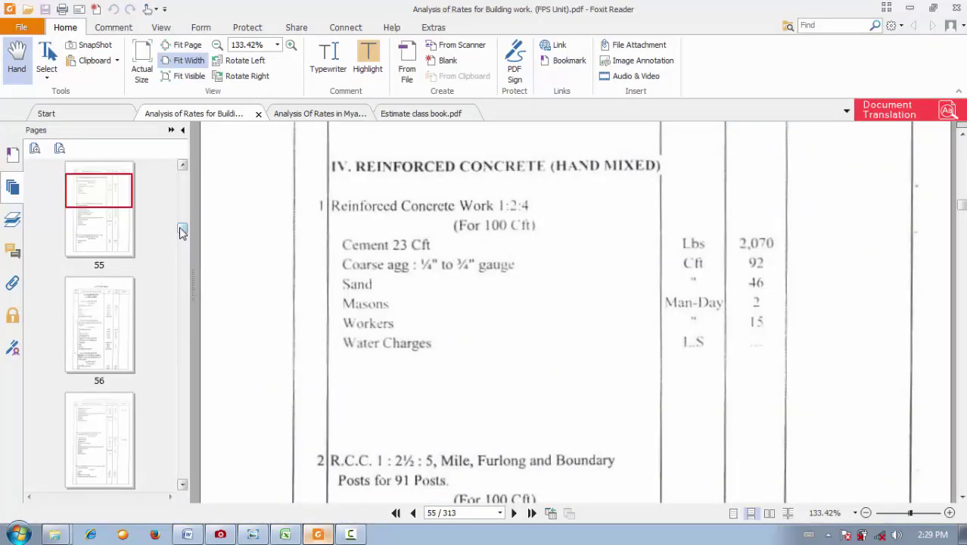
pyautogui.moveTo(186, 231); pyautogui.dragTo(187, 206)
pyautogui.scroll(10, 127, 272)
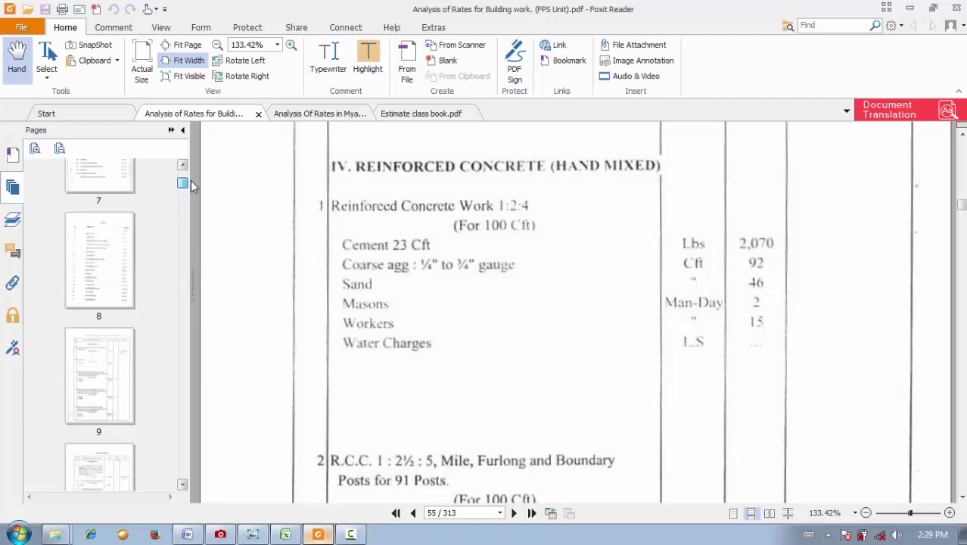
pyautogui.click(120, 328)
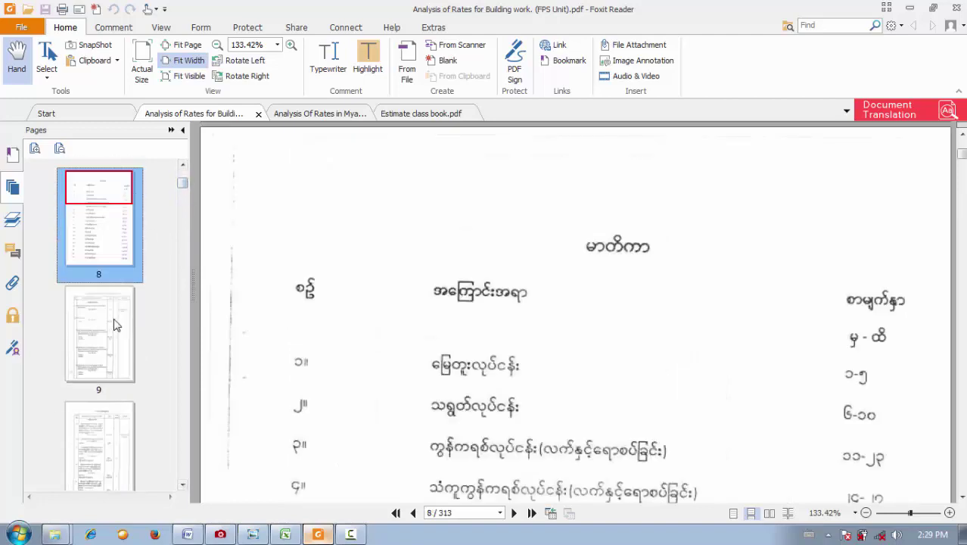
pyautogui.scroll(1, 122, 272)
pyautogui.click(123, 260)
pyautogui.scroll(-10, 393, 358)
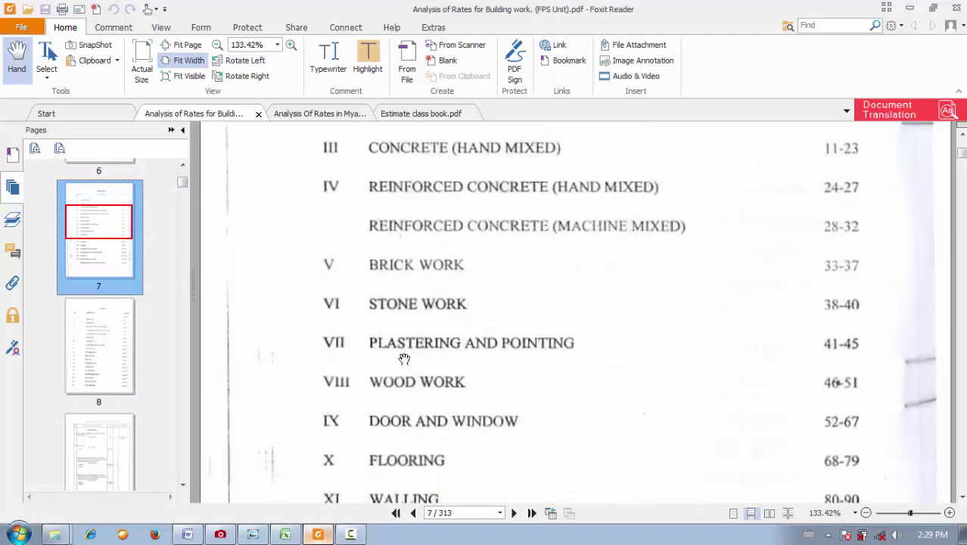
pyautogui.scroll(-3, 428, 337)
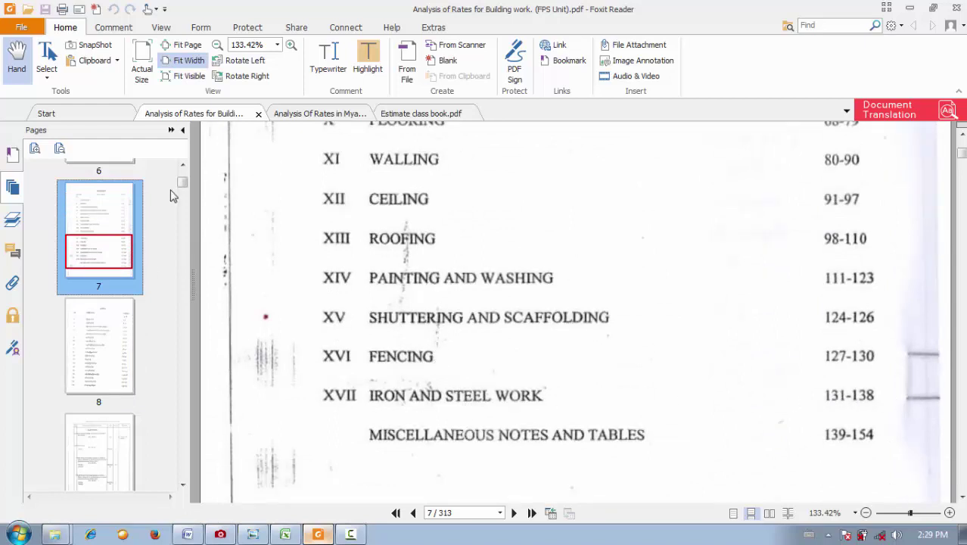
pyautogui.scroll(-3, 179, 225)
# - Go to the first page of section XVII, Iron and Steel Work, in the Analysis of Rates PDF
pyautogui.moveTo(183, 182); pyautogui.dragTo(182, 414)
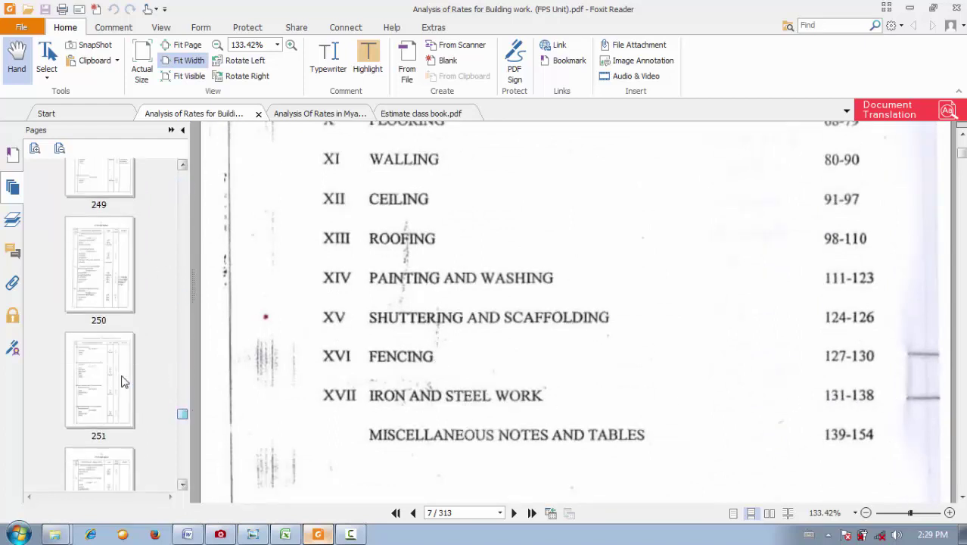
pyautogui.click(98, 362)
pyautogui.scroll(-10, 98, 363)
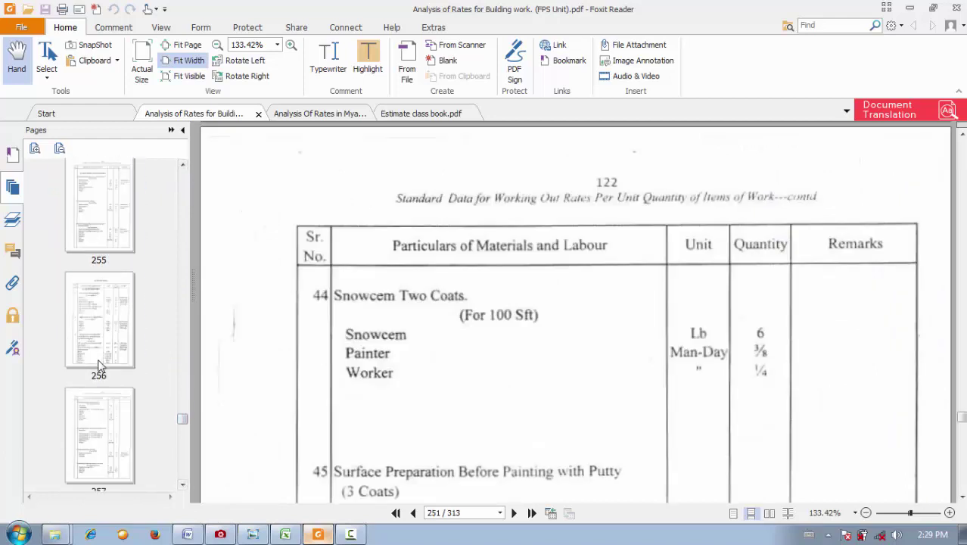
pyautogui.scroll(-5, 97, 378)
pyautogui.click(98, 388)
pyautogui.scroll(-5, 99, 390)
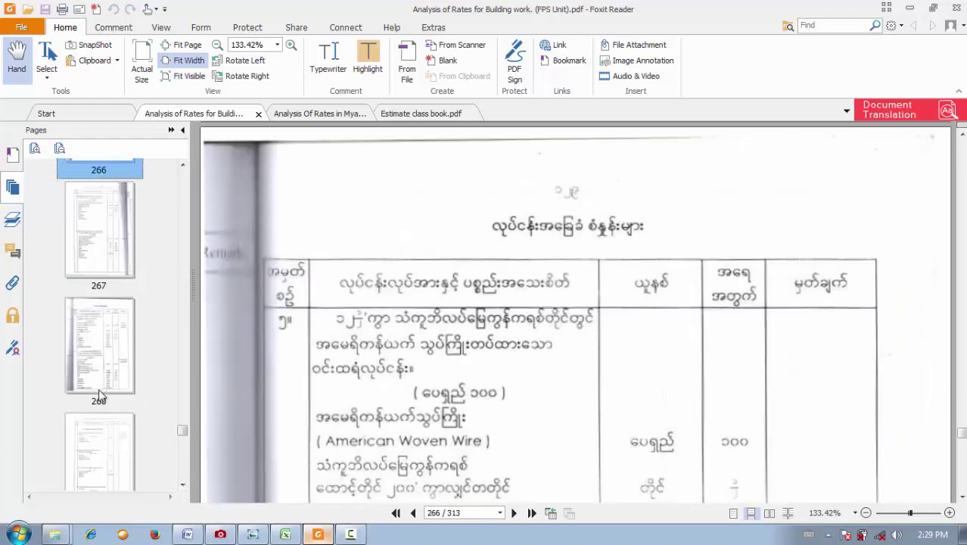
pyautogui.scroll(-1, 101, 391)
pyautogui.click(99, 390)
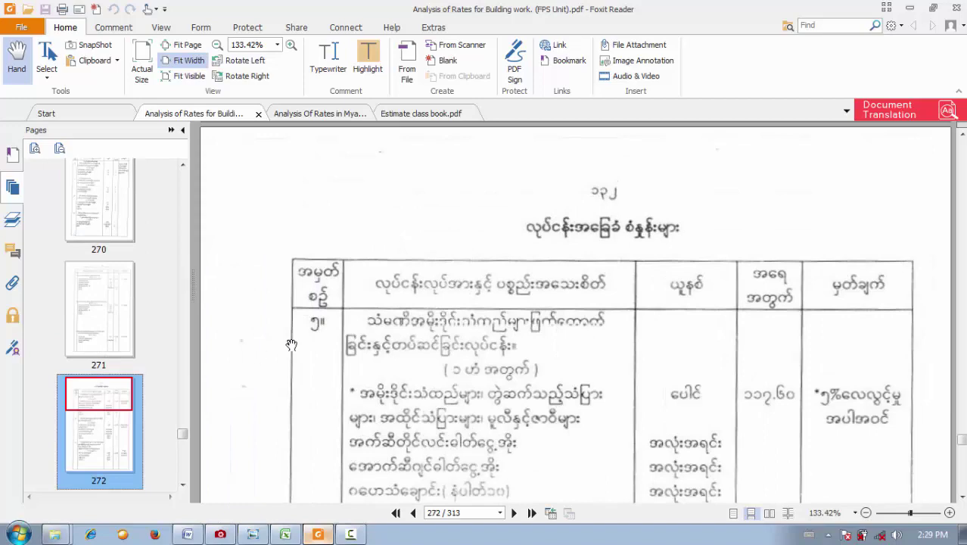
pyautogui.scroll(1, 290, 346)
pyautogui.scroll(10, 290, 346)
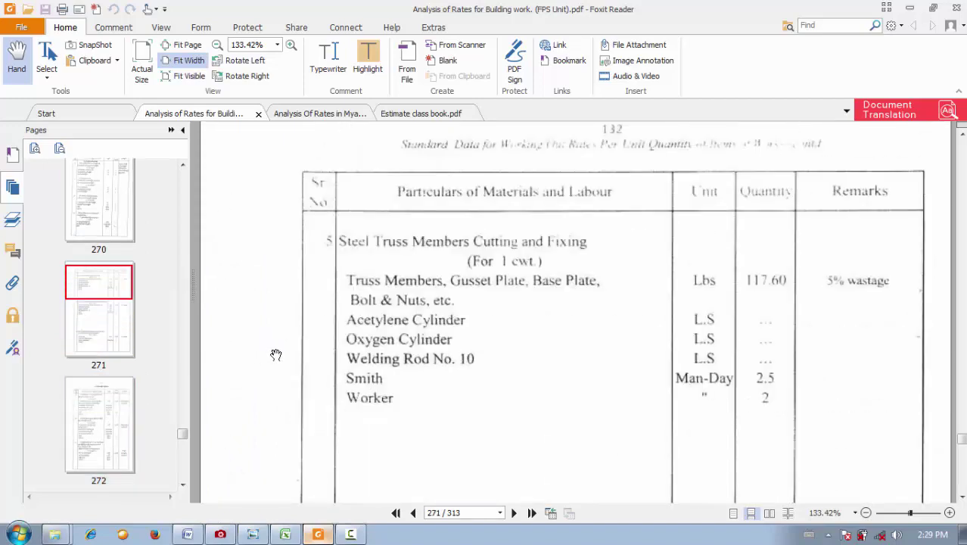
pyautogui.scroll(15, 275, 354)
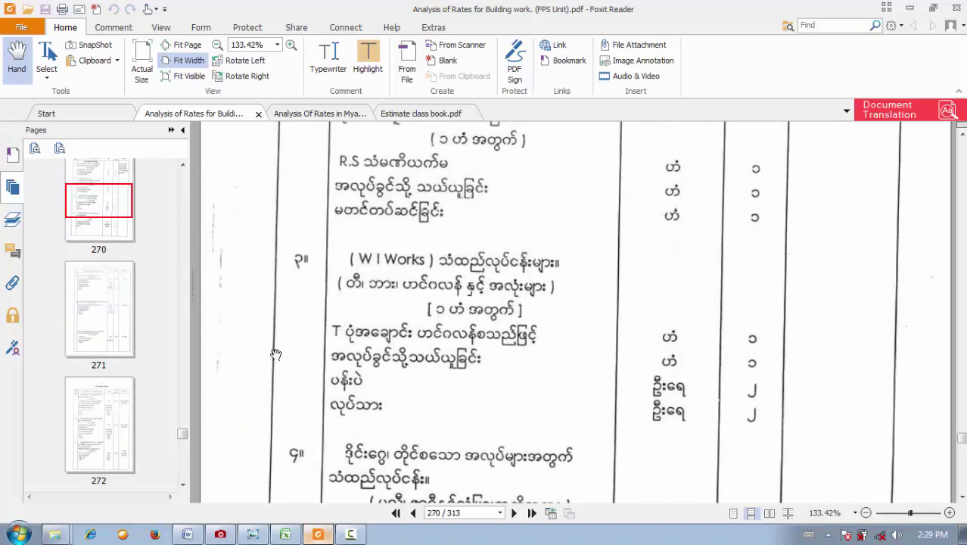
pyautogui.scroll(15, 275, 354)
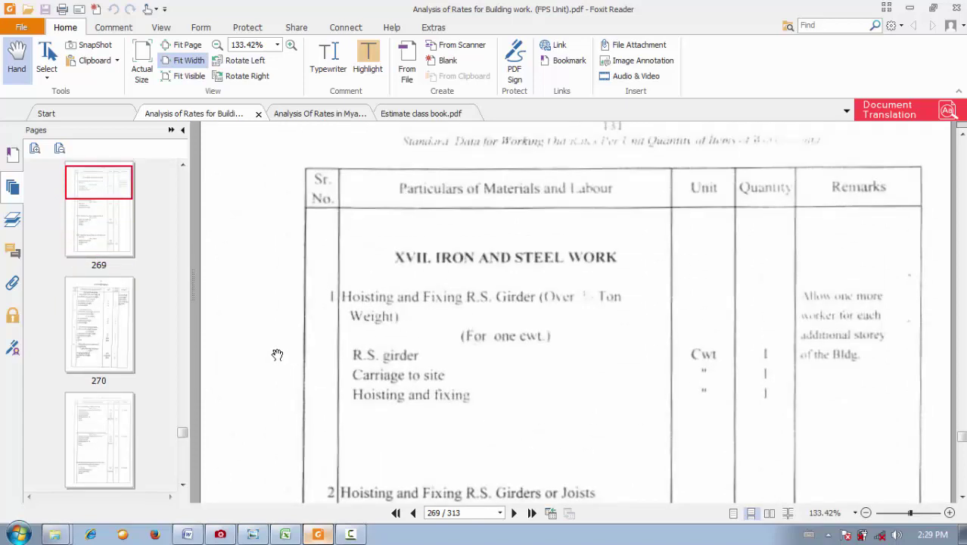
# - Examine the Iron and Steel Work rates for girders, W.I. works, truss straps, steel truss members and factory members
pyautogui.scroll(-5, 277, 354)
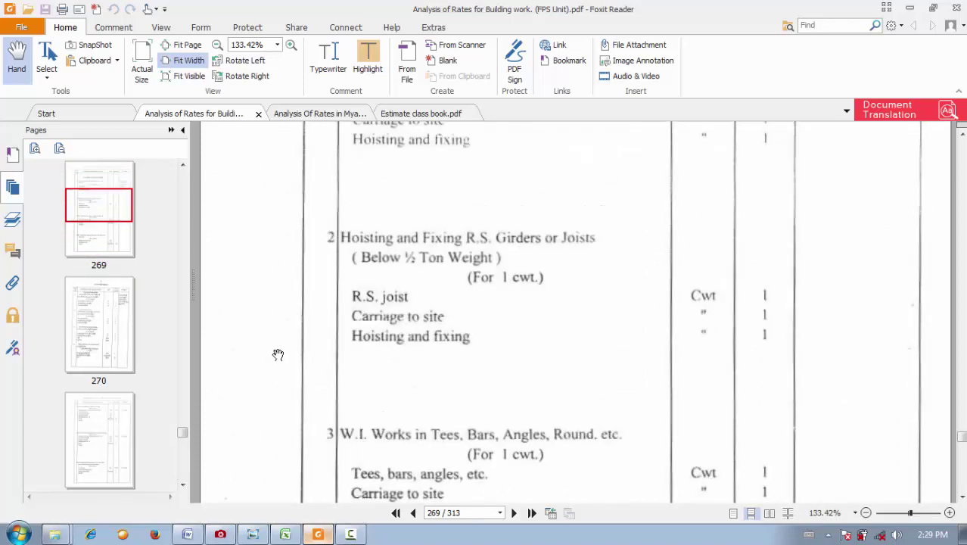
pyautogui.scroll(3, 278, 354)
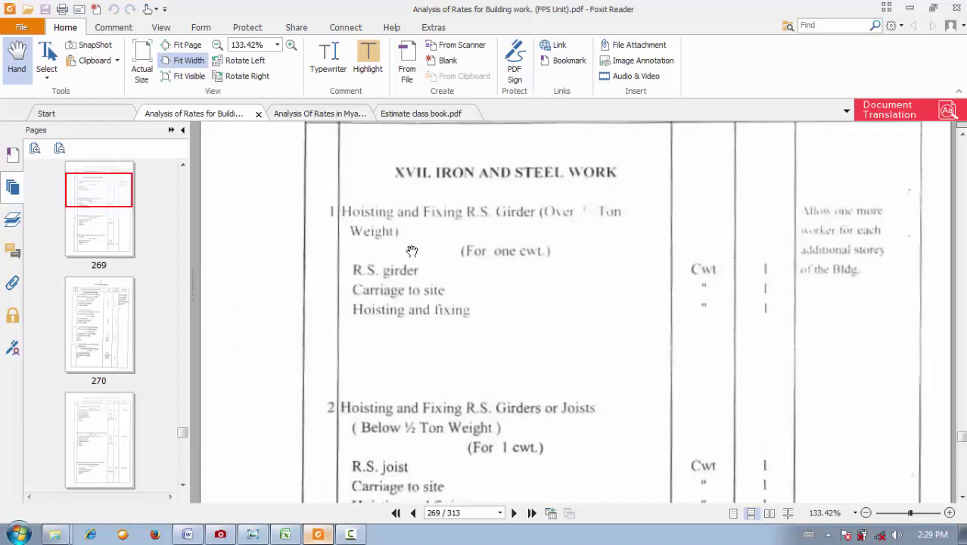
pyautogui.scroll(-2, 429, 282)
pyautogui.scroll(-5, 500, 317)
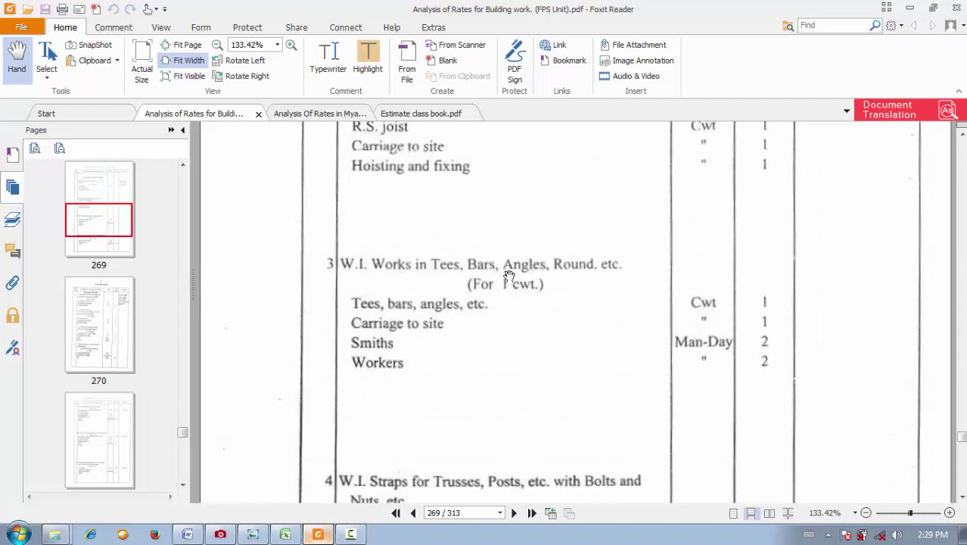
pyautogui.scroll(-5, 512, 274)
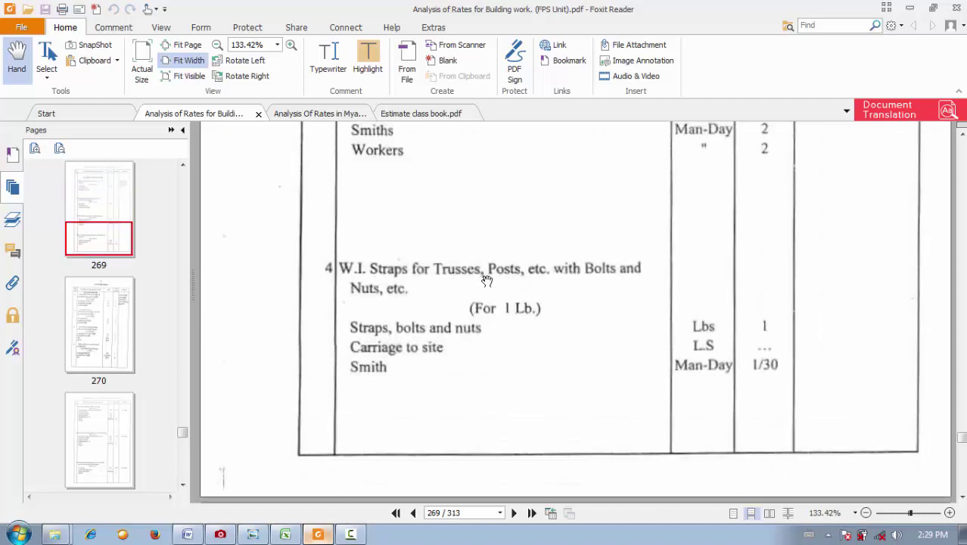
pyautogui.scroll(-10, 423, 290)
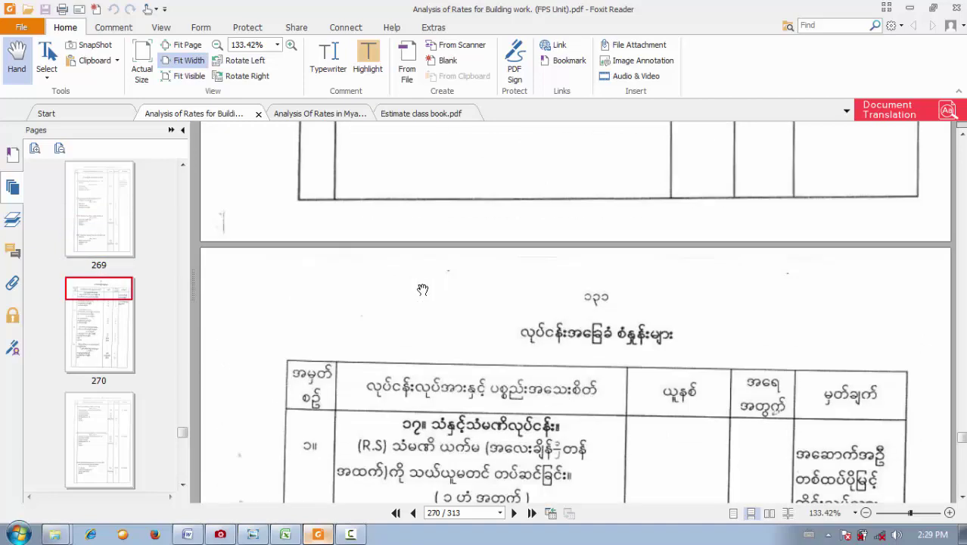
pyautogui.scroll(-15, 423, 290)
pyautogui.scroll(5, 423, 290)
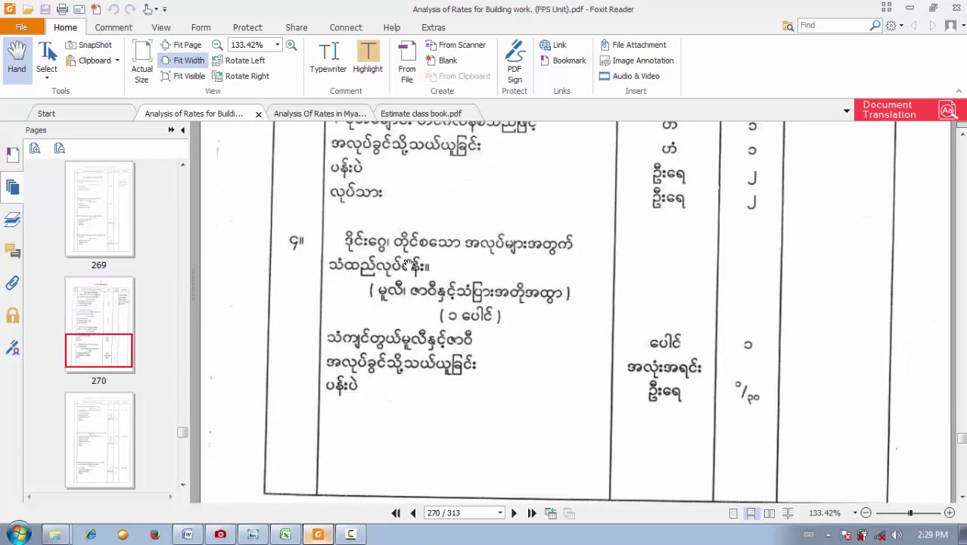
pyautogui.scroll(-10, 402, 263)
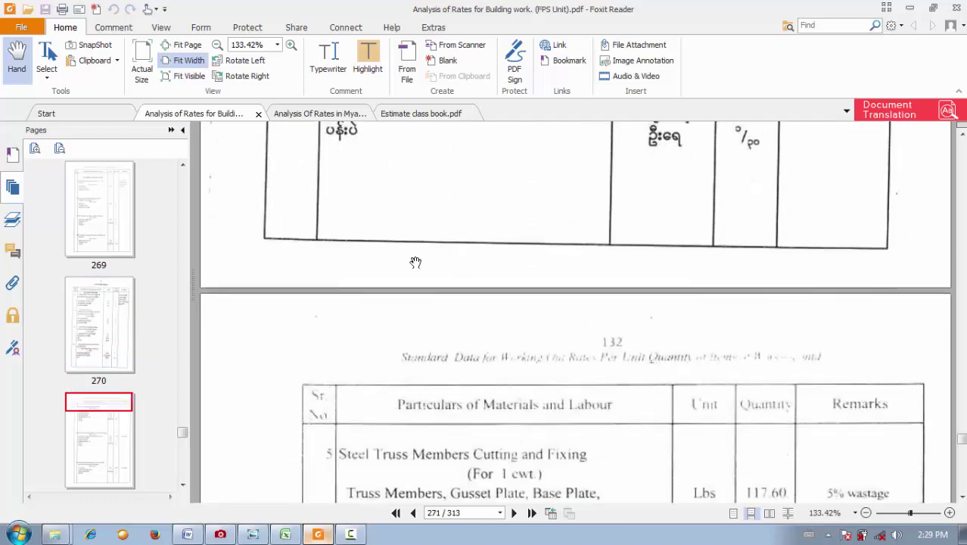
pyautogui.scroll(-8, 437, 296)
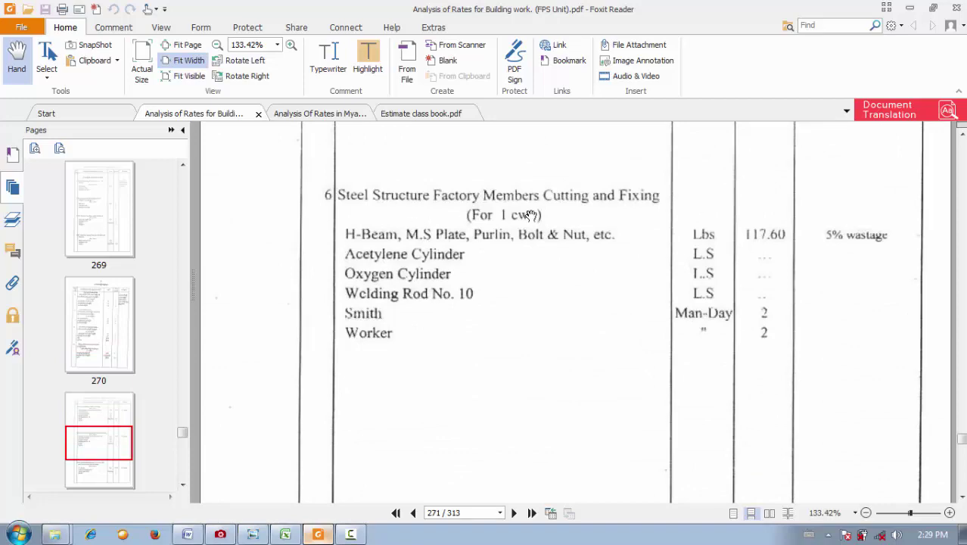
pyautogui.scroll(-6, 514, 205)
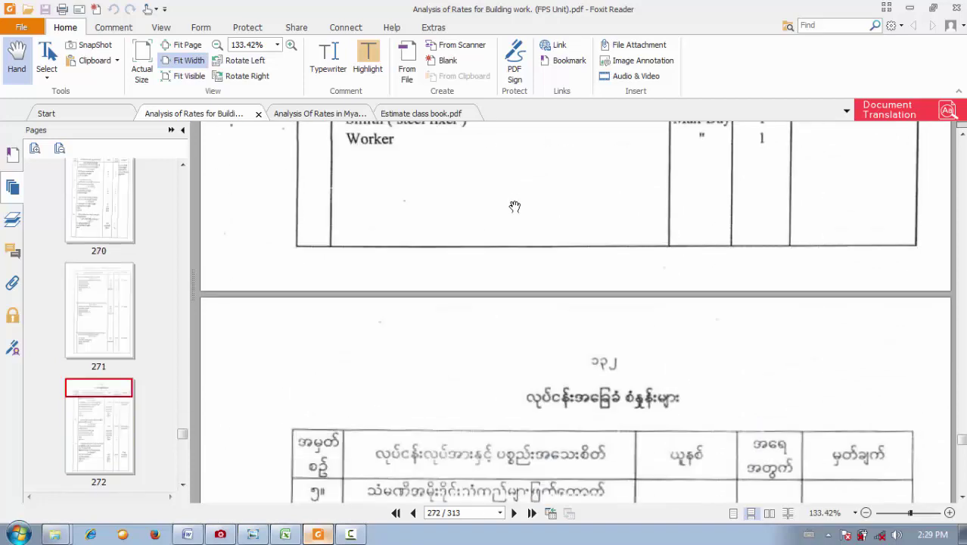
# - Examine the mild steel bar reinforcement rates for floors, beams, columns and walls, items 7 to 15, in the Iron and Steel Work section
pyautogui.scroll(2, 428, 238)
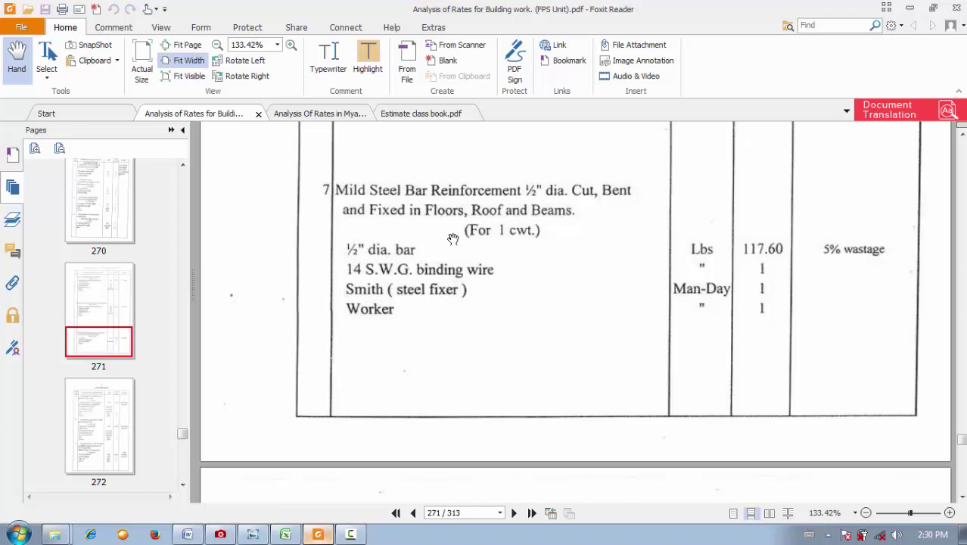
pyautogui.scroll(1, 450, 231)
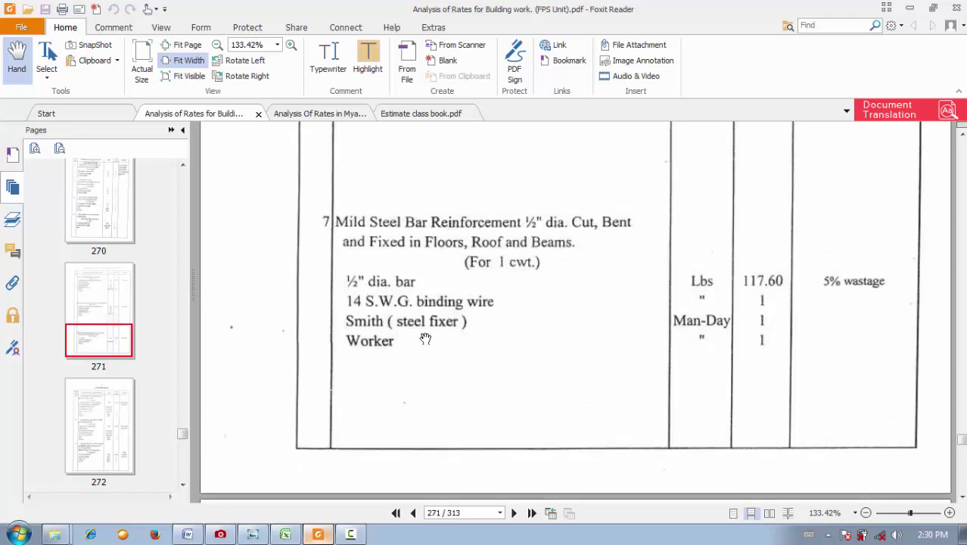
pyautogui.scroll(-20, 422, 227)
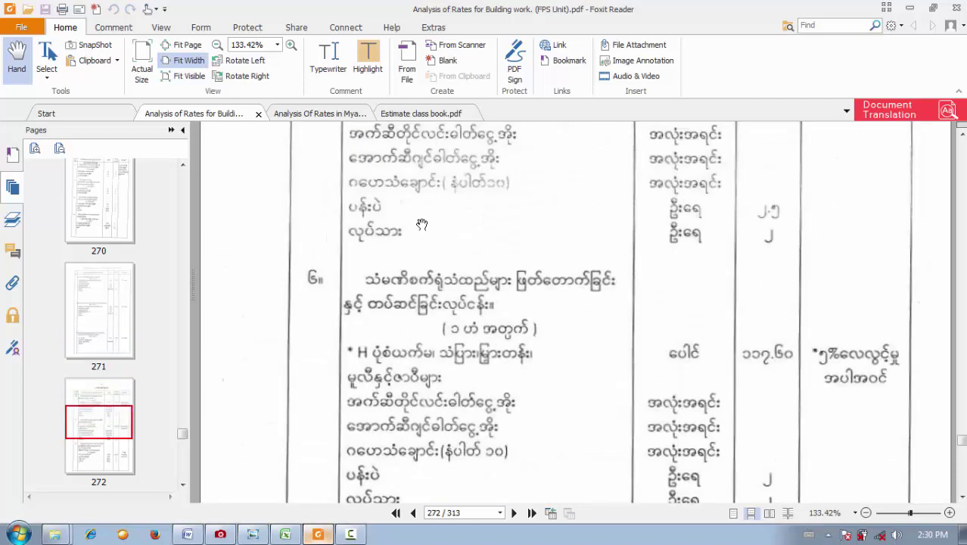
pyautogui.scroll(-15, 422, 224)
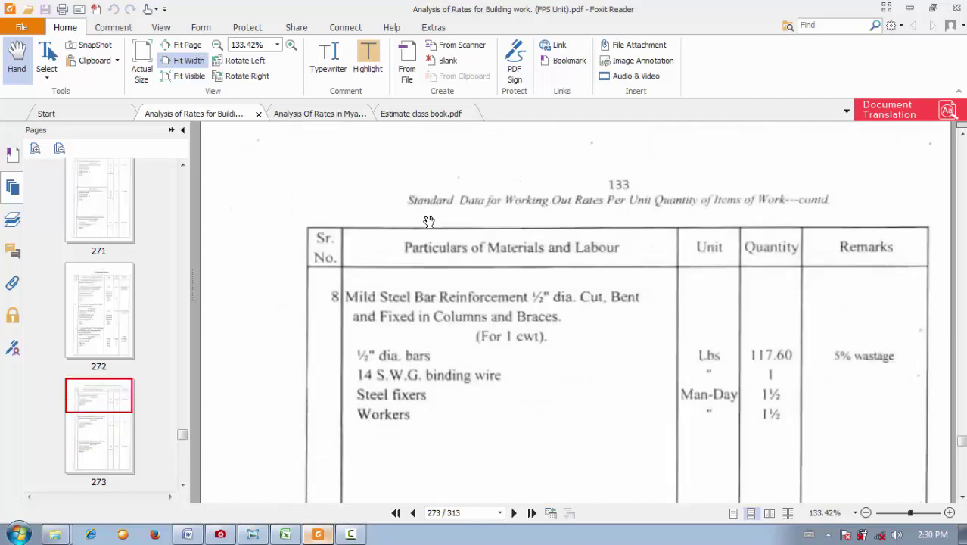
pyautogui.scroll(-15, 431, 222)
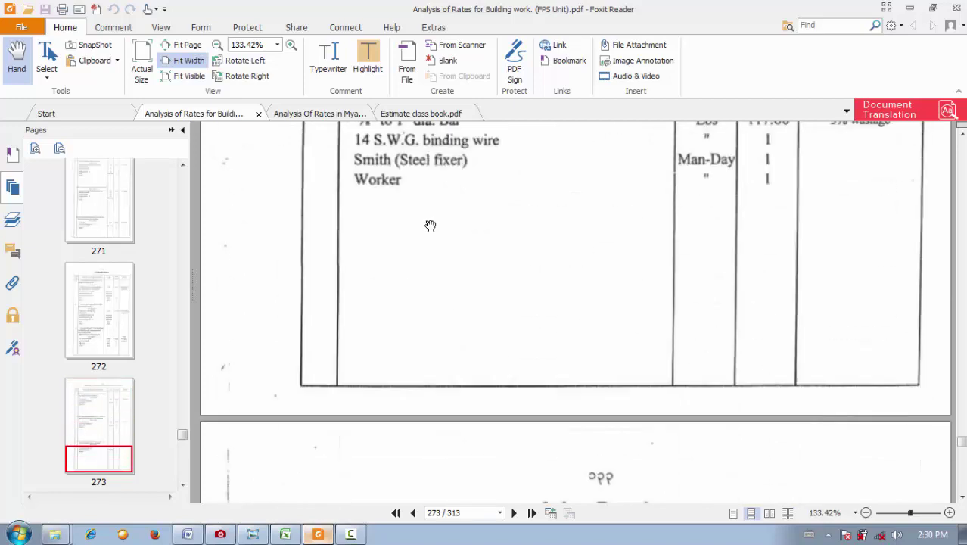
pyautogui.scroll(-15, 428, 227)
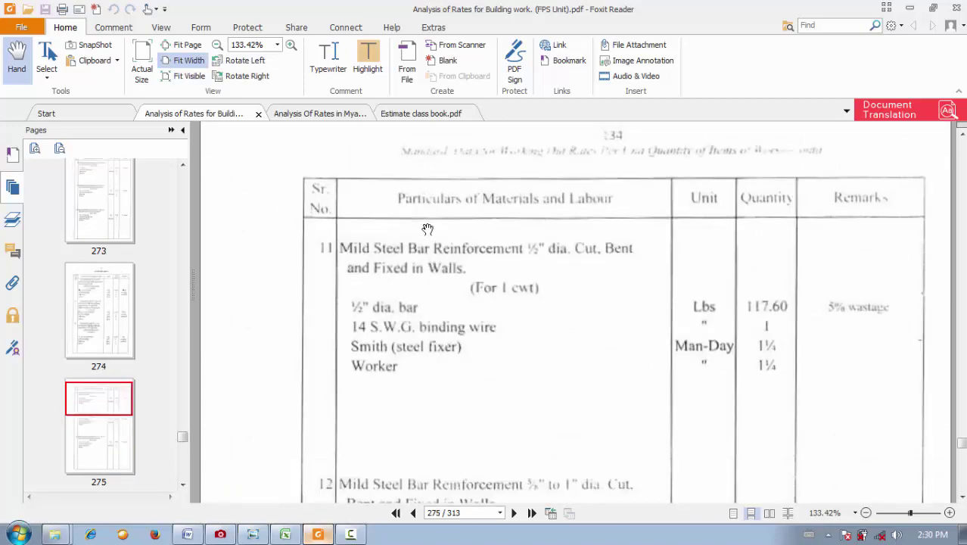
pyautogui.scroll(-15, 428, 228)
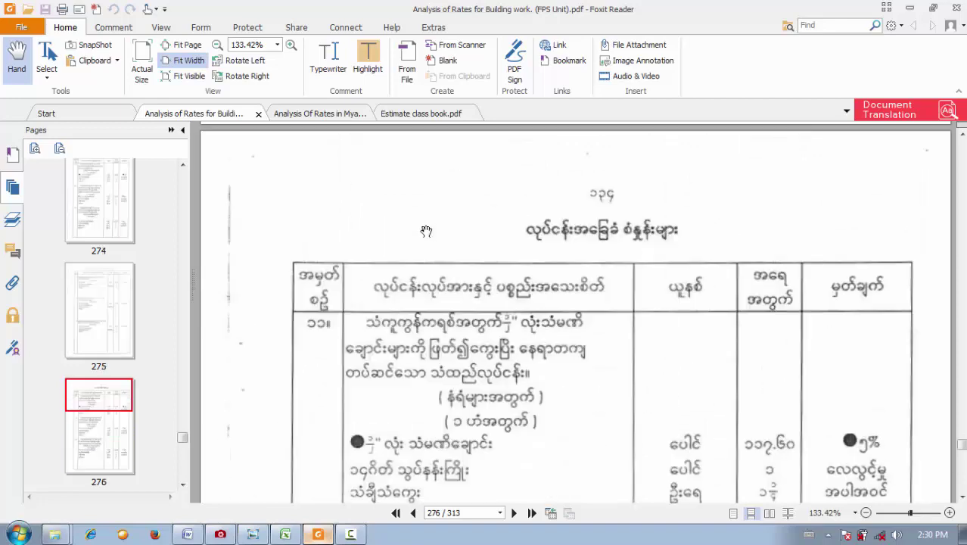
pyautogui.scroll(-15, 432, 228)
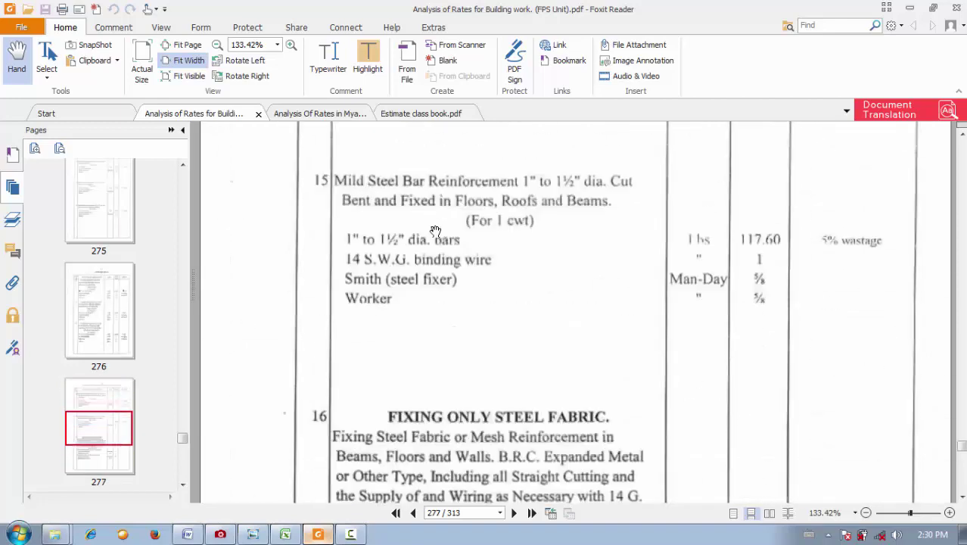
# - Examine the steel fabric and mesh fixing rates, items 16 and 17, including their sheet weight classes and labour
pyautogui.scroll(5, 434, 231)
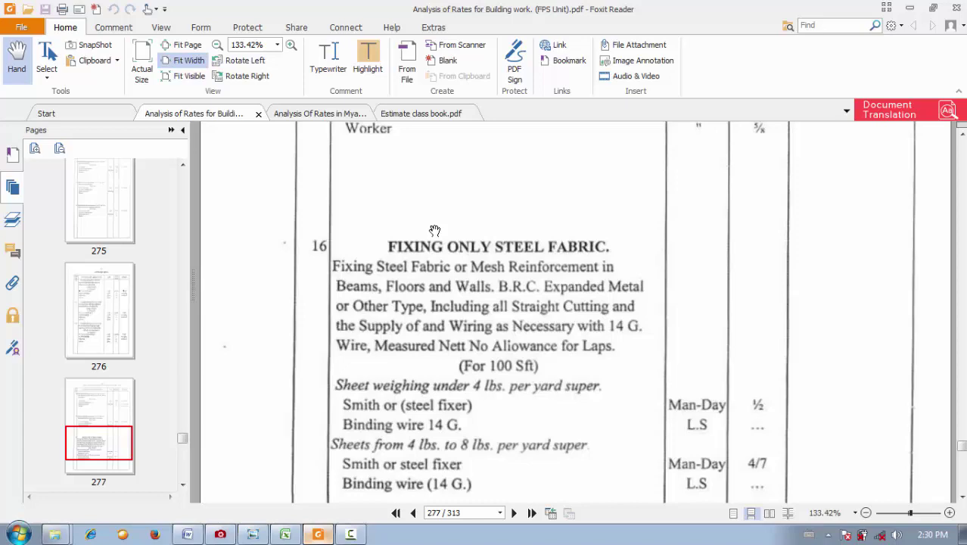
pyautogui.scroll(-10, 435, 230)
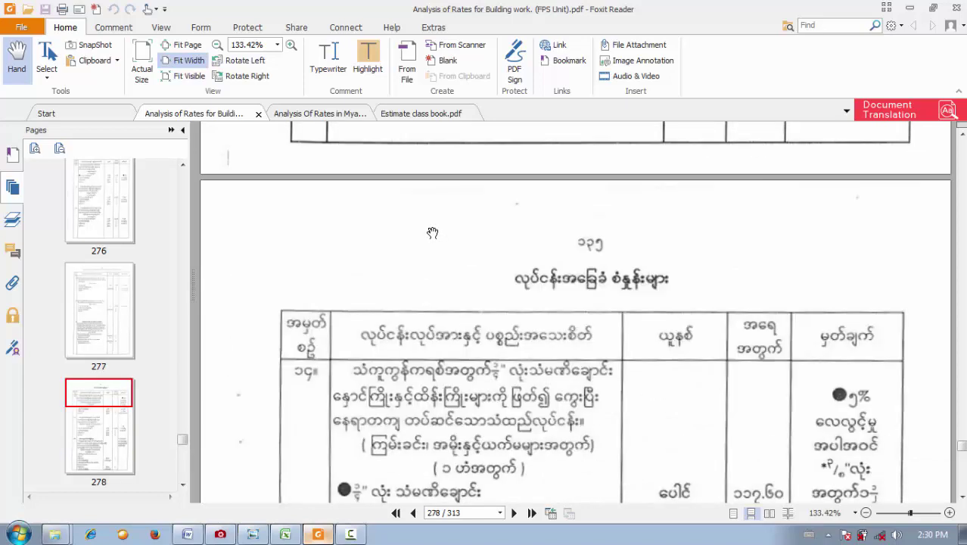
pyautogui.scroll(-15, 432, 232)
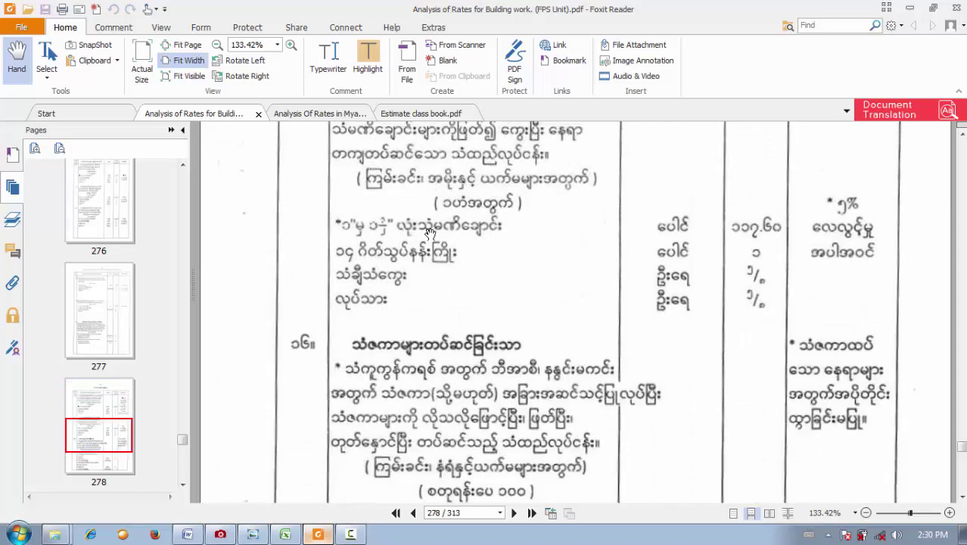
pyautogui.scroll(5, 430, 234)
pyautogui.scroll(-10, 428, 236)
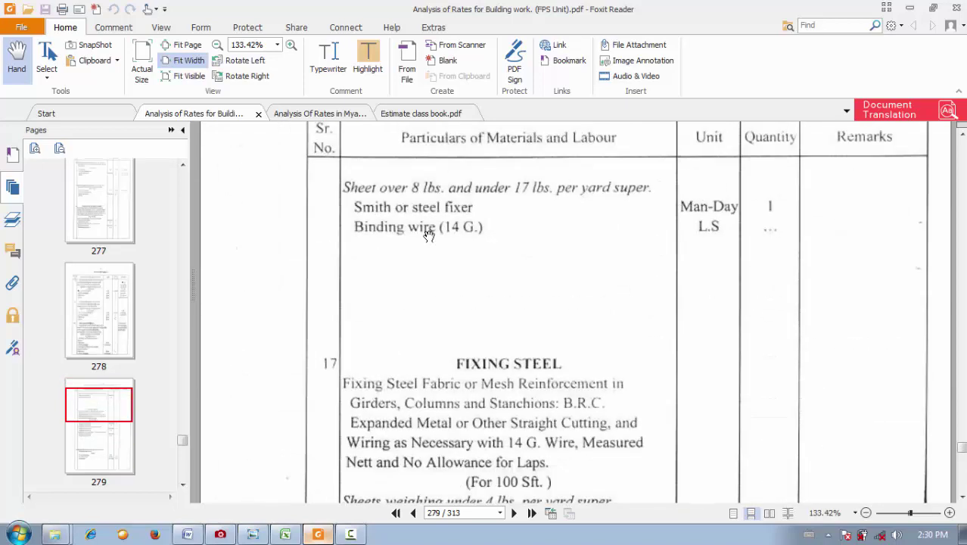
pyautogui.scroll(-5, 428, 236)
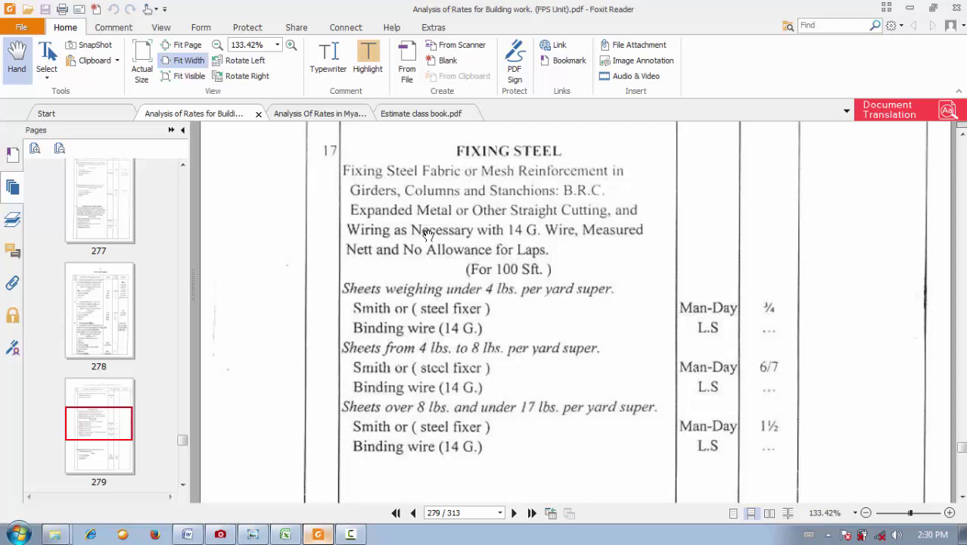
pyautogui.scroll(-15, 427, 232)
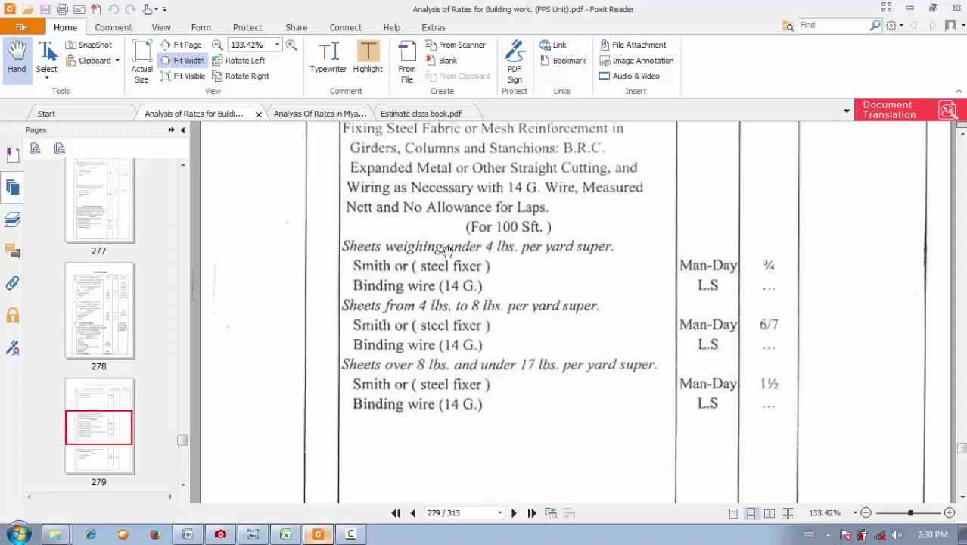
pyautogui.scroll(-15, 445, 237)
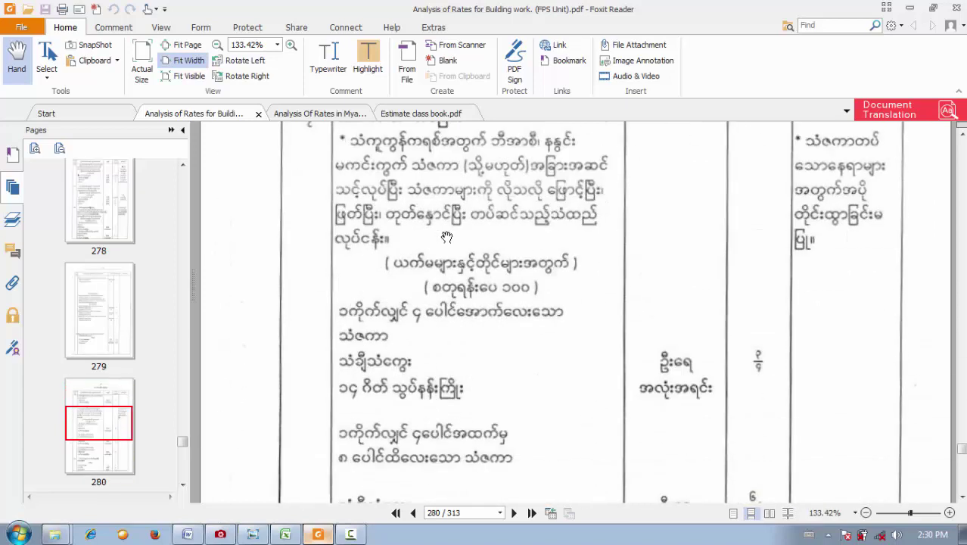
# - Look through the tower bolt, hook and eye, stainless steel hand railing and composite panel rates up to the Miscellaneous Notes on wastage
pyautogui.scroll(-5, 444, 246)
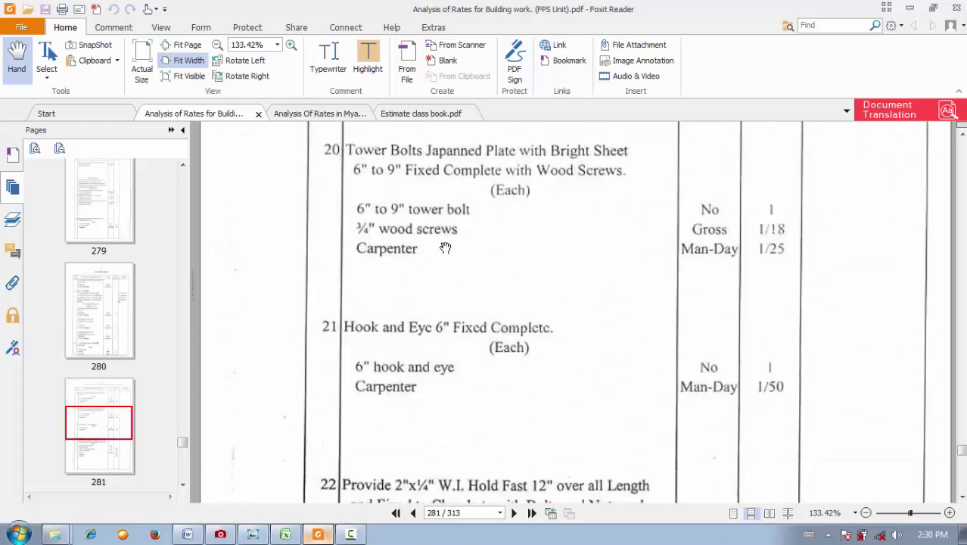
pyautogui.scroll(-2, 445, 248)
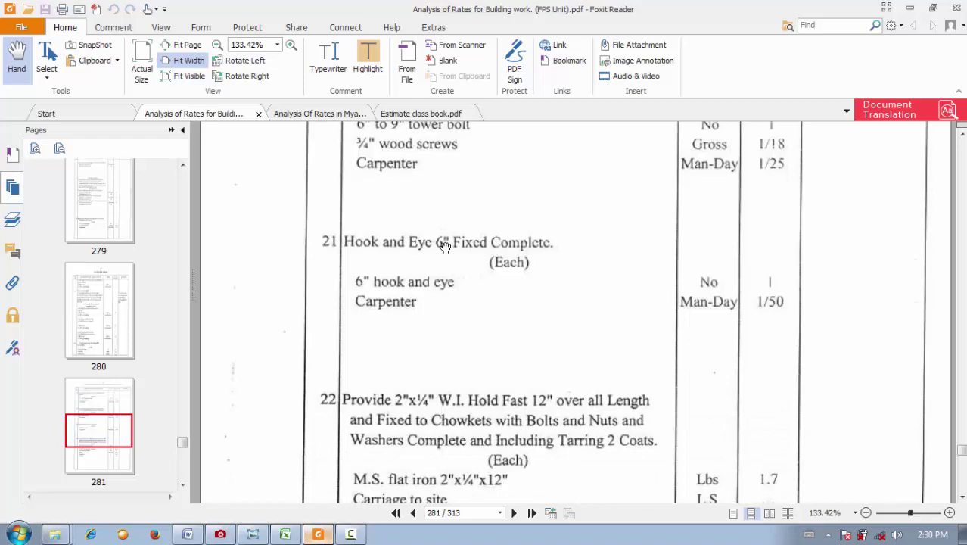
pyautogui.scroll(3, 384, 238)
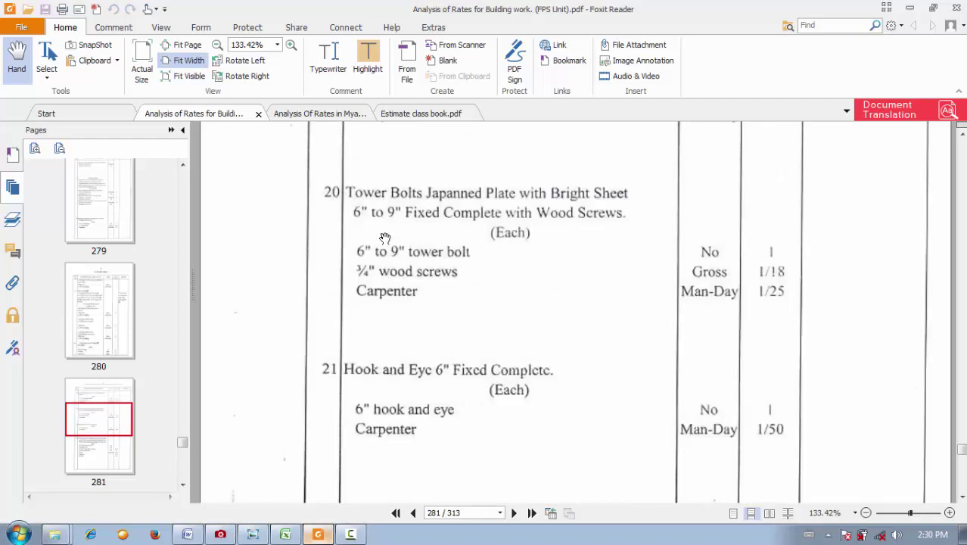
pyautogui.scroll(-15, 384, 238)
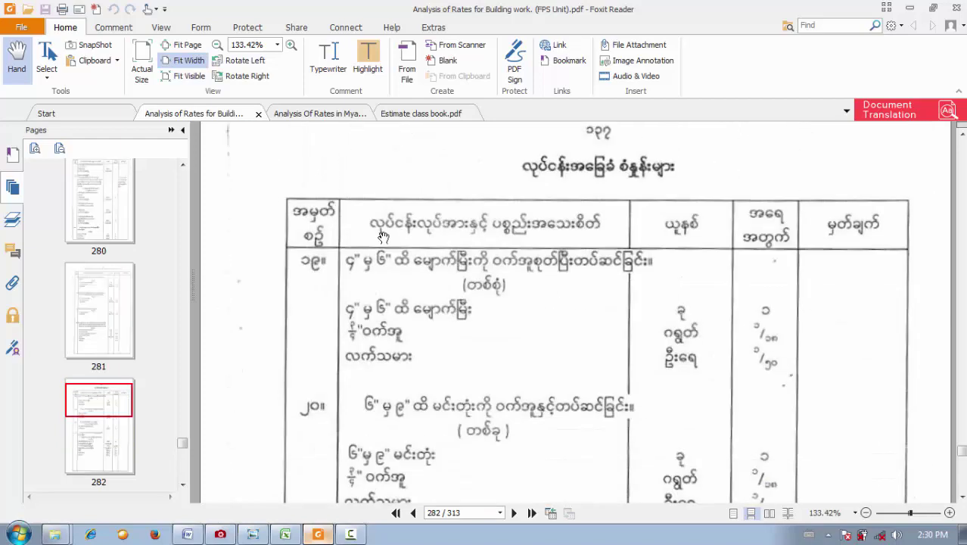
pyautogui.scroll(-20, 385, 237)
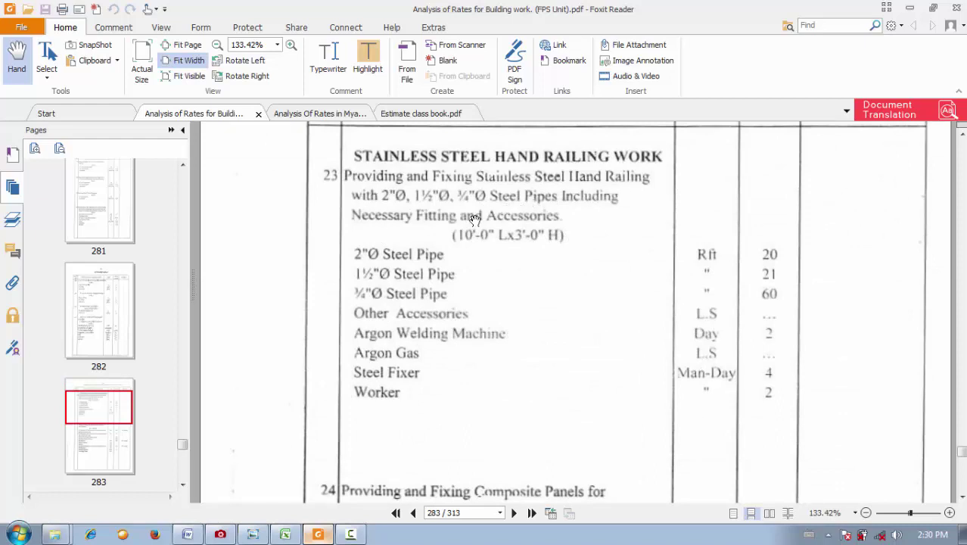
pyautogui.scroll(-15, 451, 228)
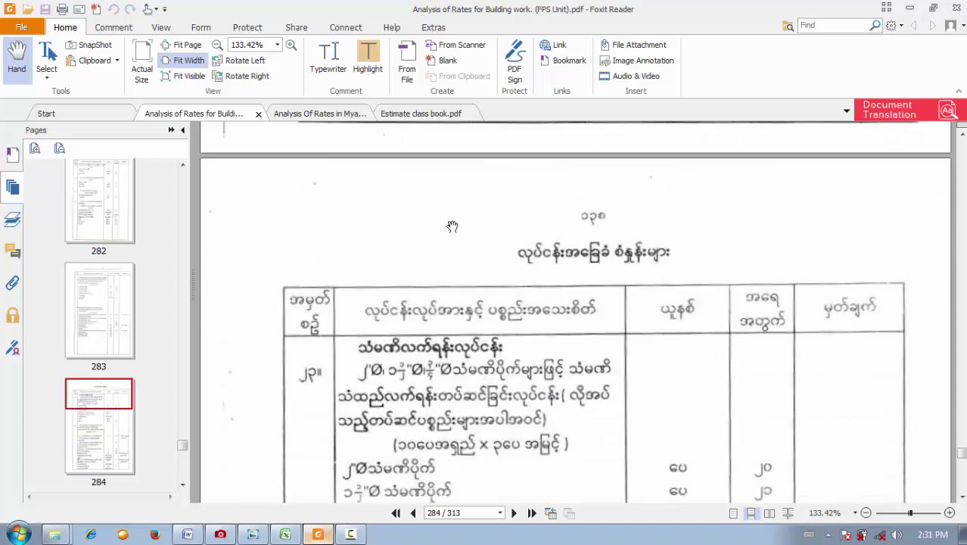
pyautogui.scroll(-3, 452, 227)
pyautogui.scroll(-5, 452, 226)
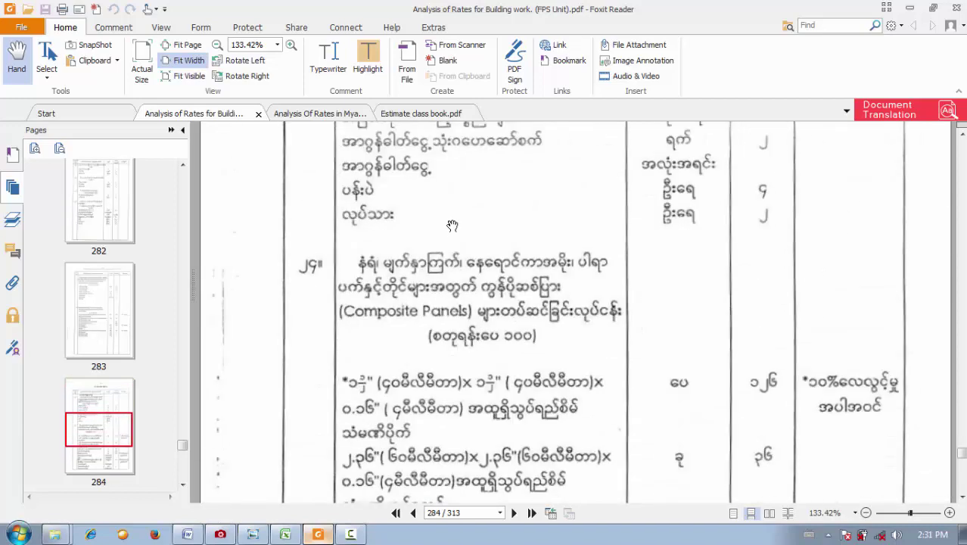
pyautogui.scroll(-3, 447, 228)
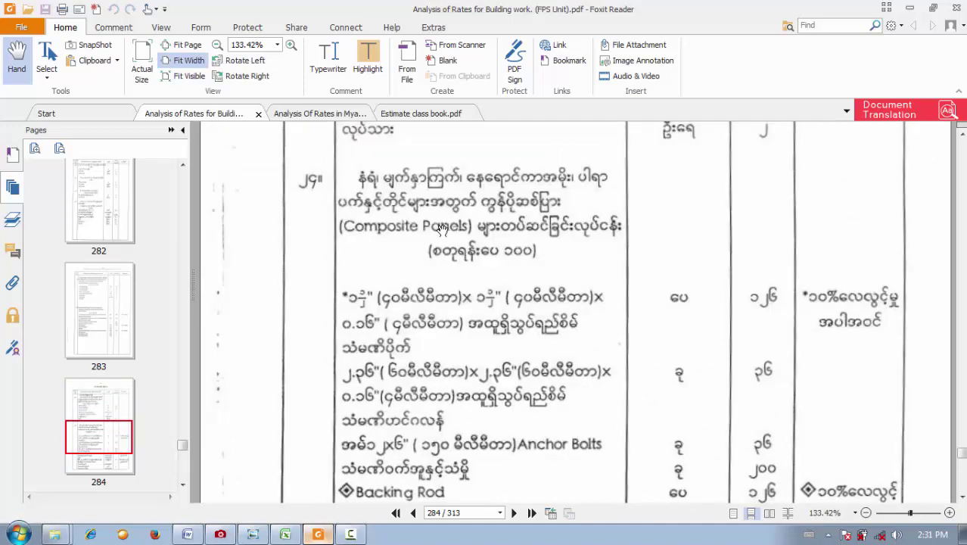
pyautogui.scroll(-9, 451, 236)
pyautogui.scroll(-5, 452, 240)
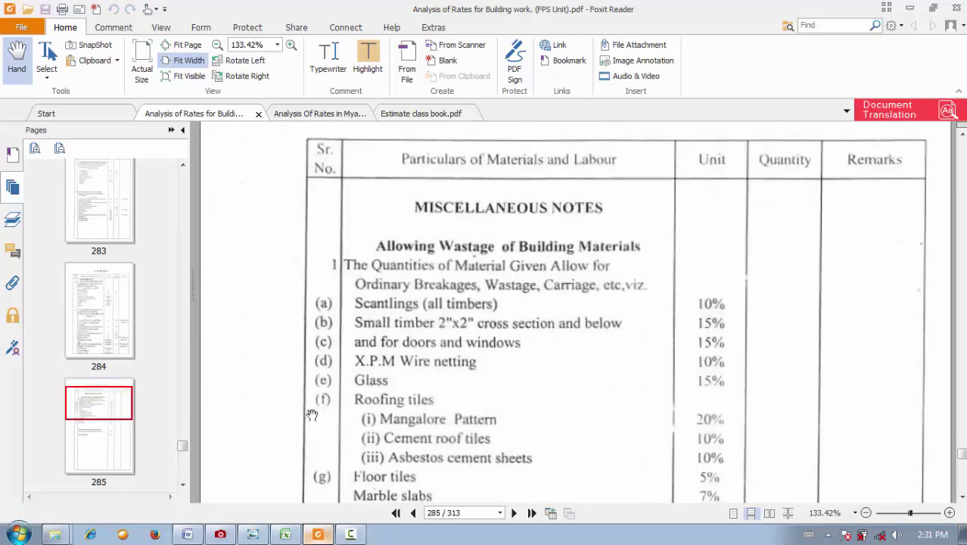
# - Switch to Excel and calculate the 5"x2" U (MS) quantity in B E cell C105 as D M cell K198 plus 10% with =('D M'!K198*10/100)+'D M'!K198
pyautogui.click(910, 9)
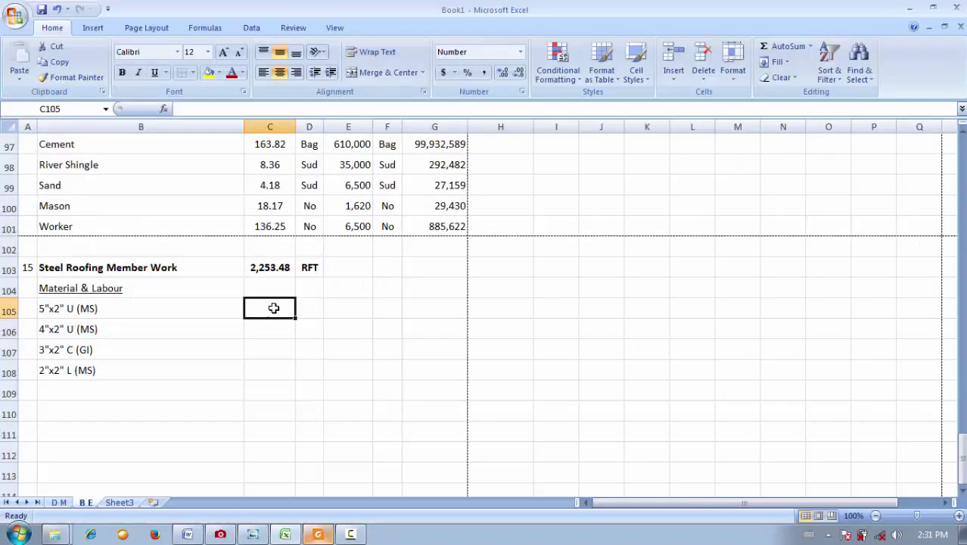
pyautogui.write('=')
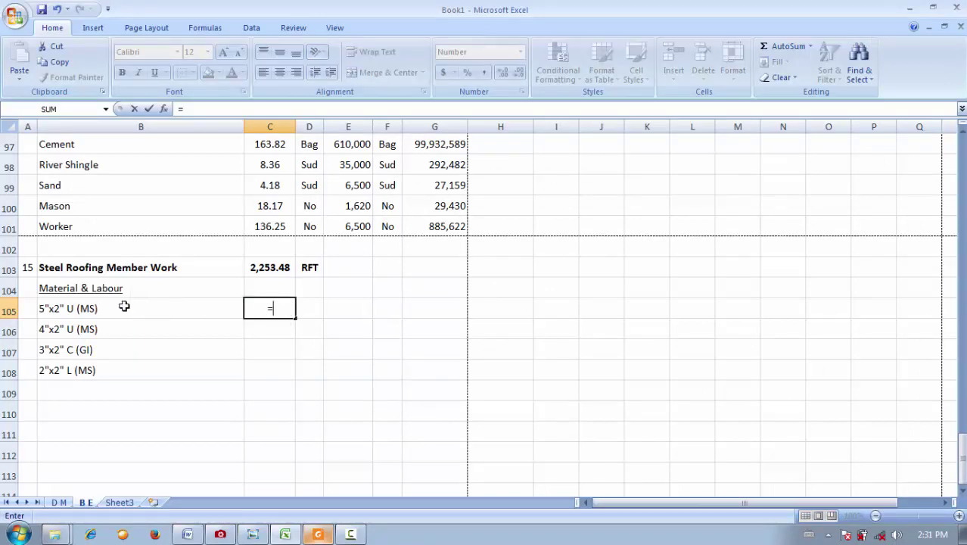
pyautogui.click(62, 504)
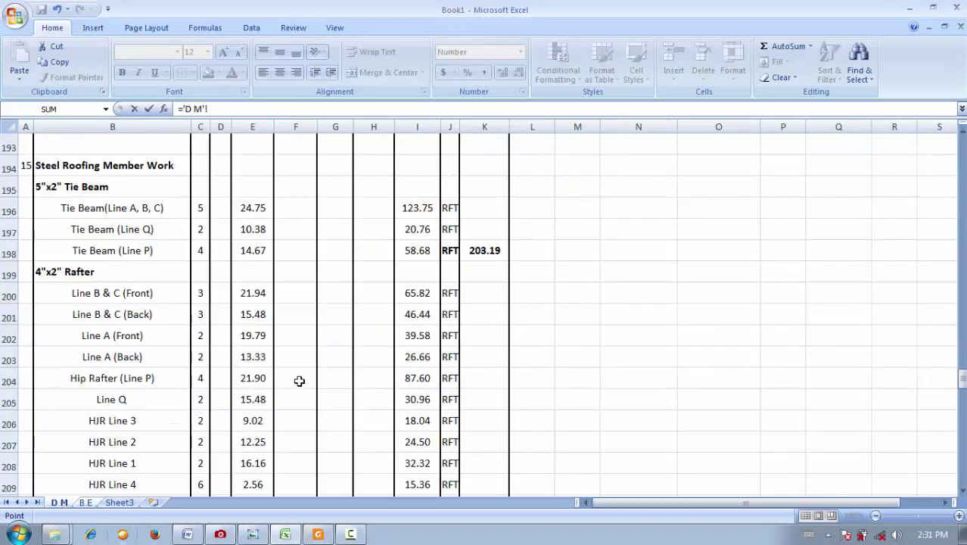
pyautogui.click(488, 251)
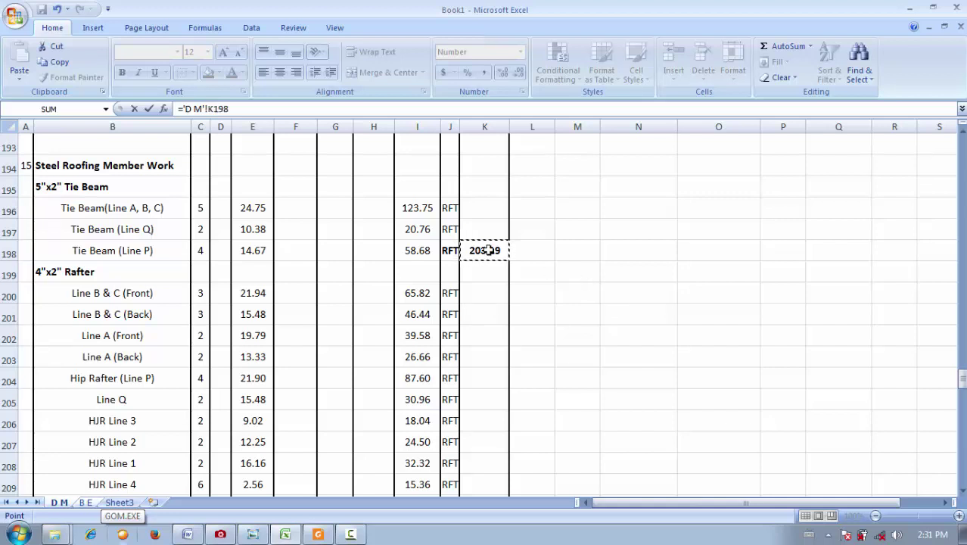
pyautogui.write('*')
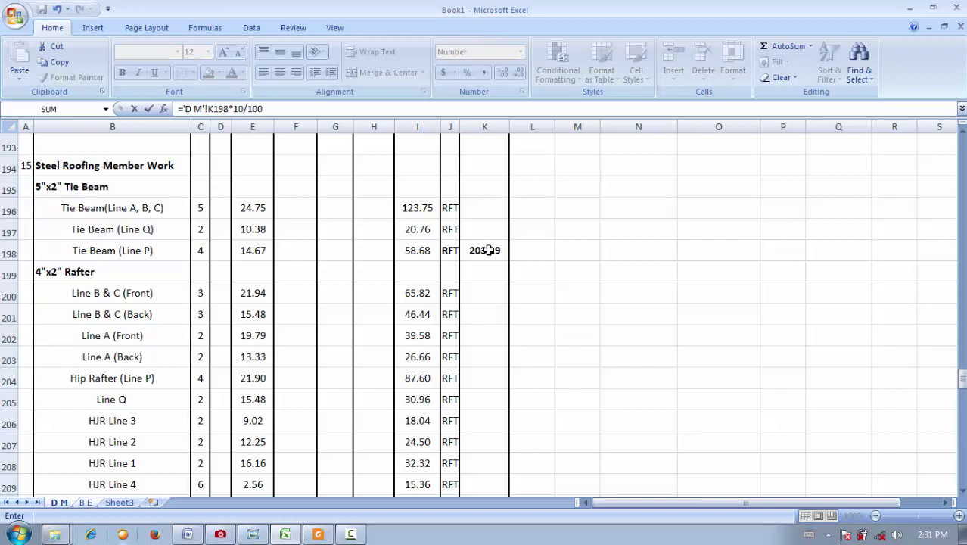
pyautogui.write('10/100)')
pyautogui.click(185, 108)
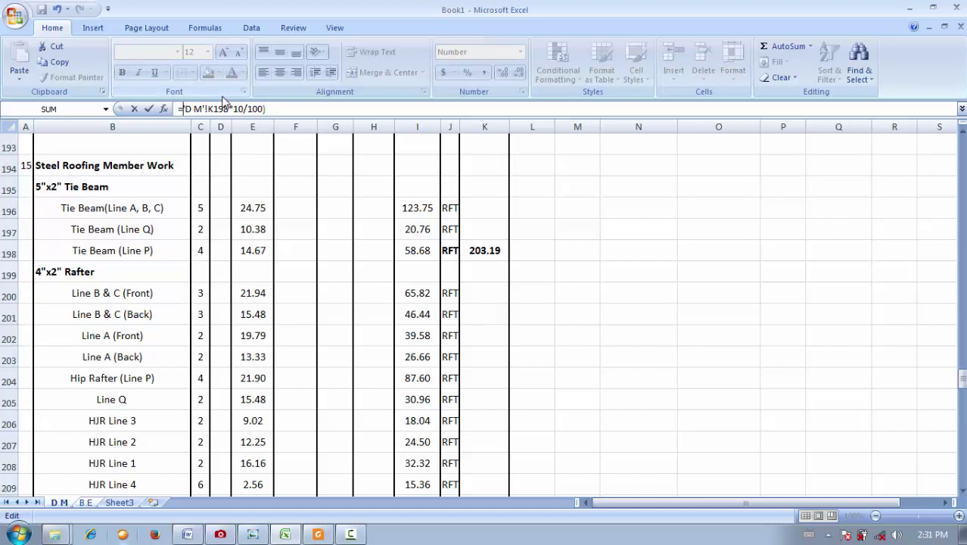
pyautogui.write('(')
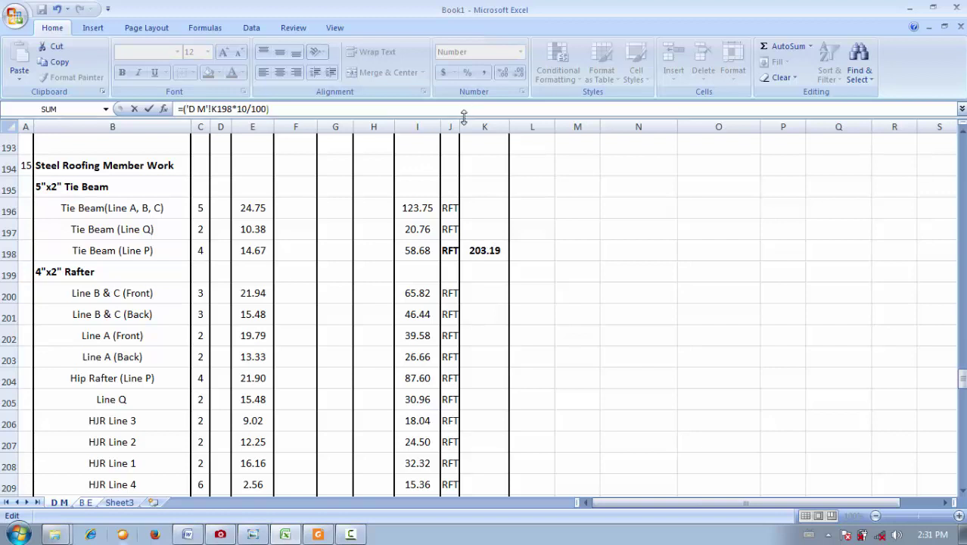
pyautogui.write('+')
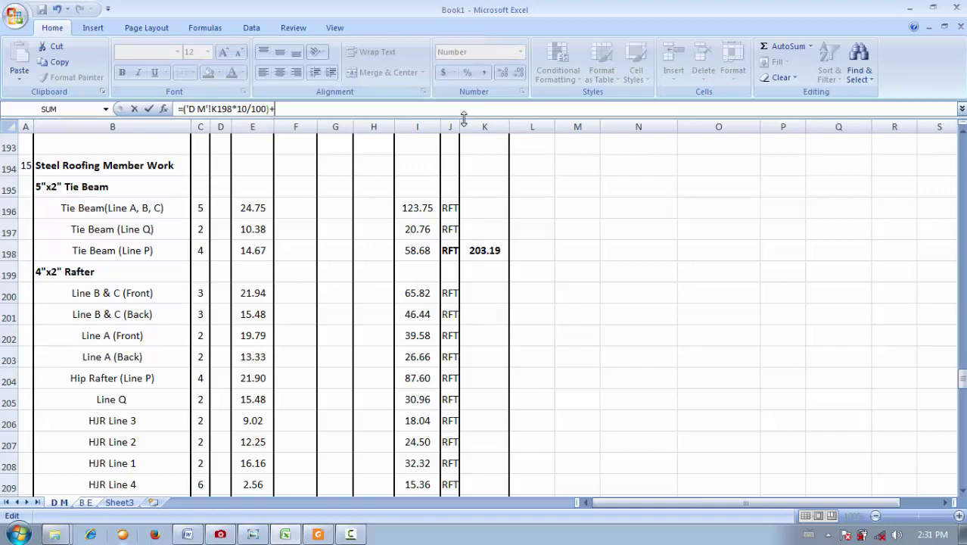
pyautogui.click(492, 250)
pyautogui.press('Return')
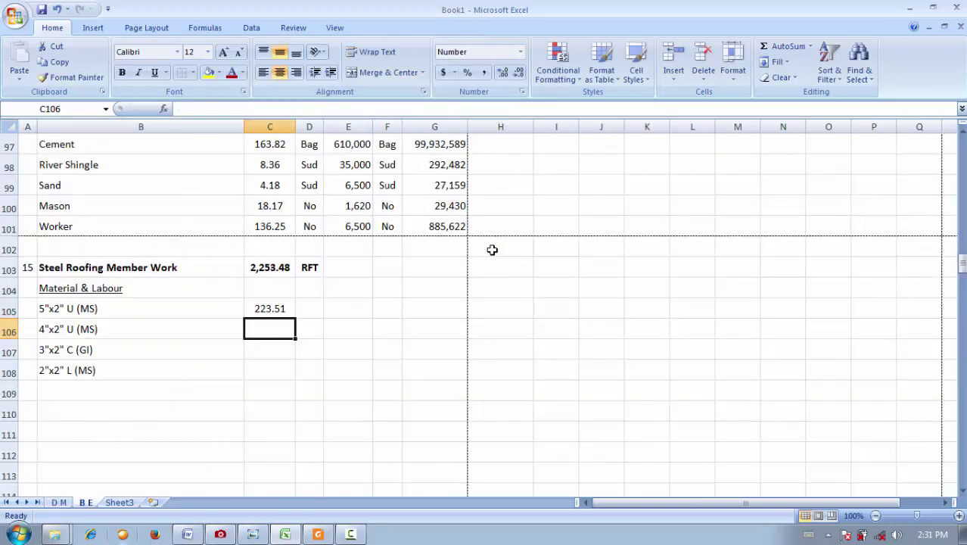
pyautogui.click(61, 502)
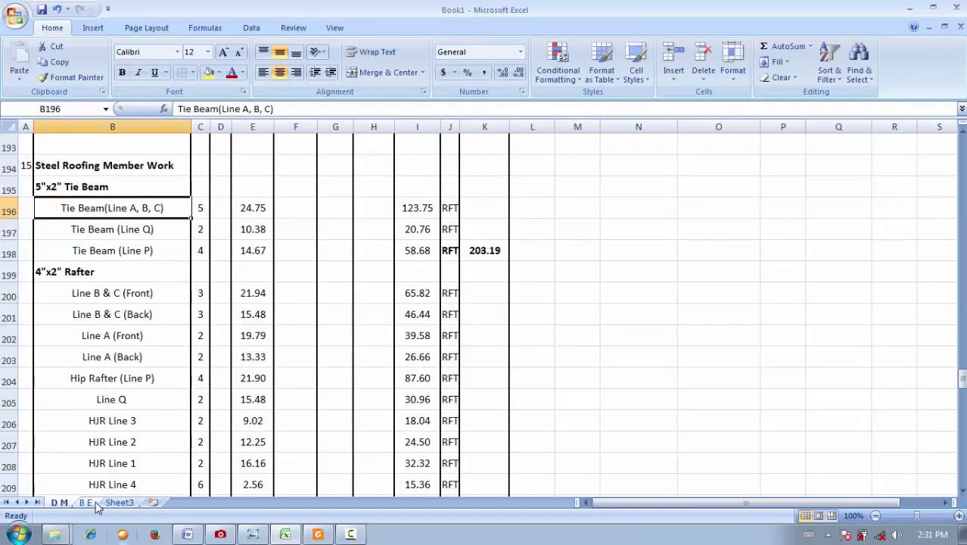
pyautogui.click(90, 502)
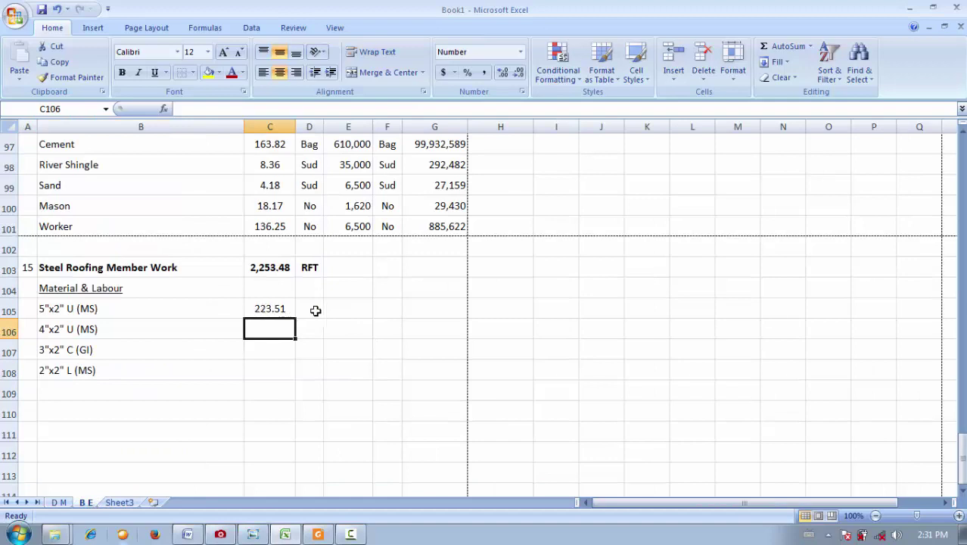
# - Enter the unit RFT for the 5"x2" U (MS) quantity in cell D105
pyautogui.click(316, 311)
pyautogui.write('RFT')
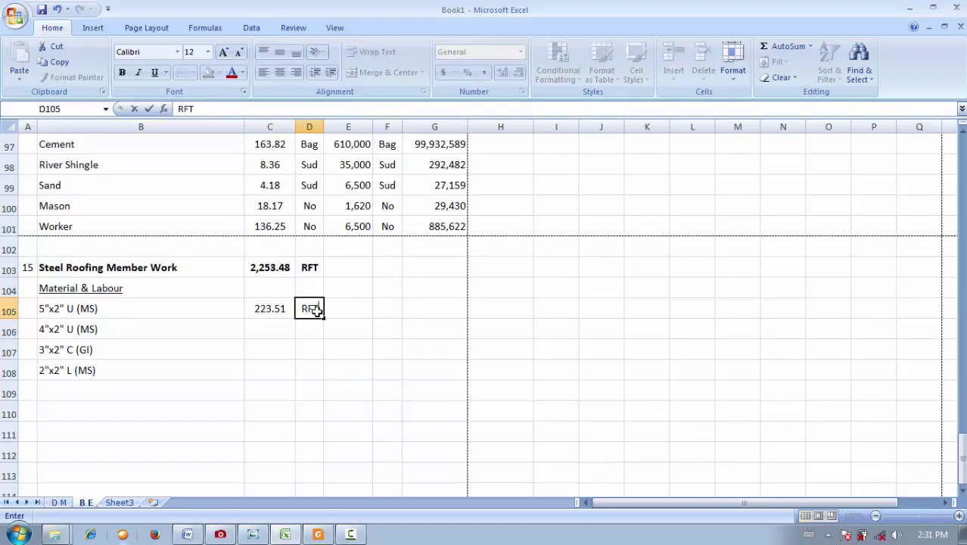
pyautogui.press('Return')
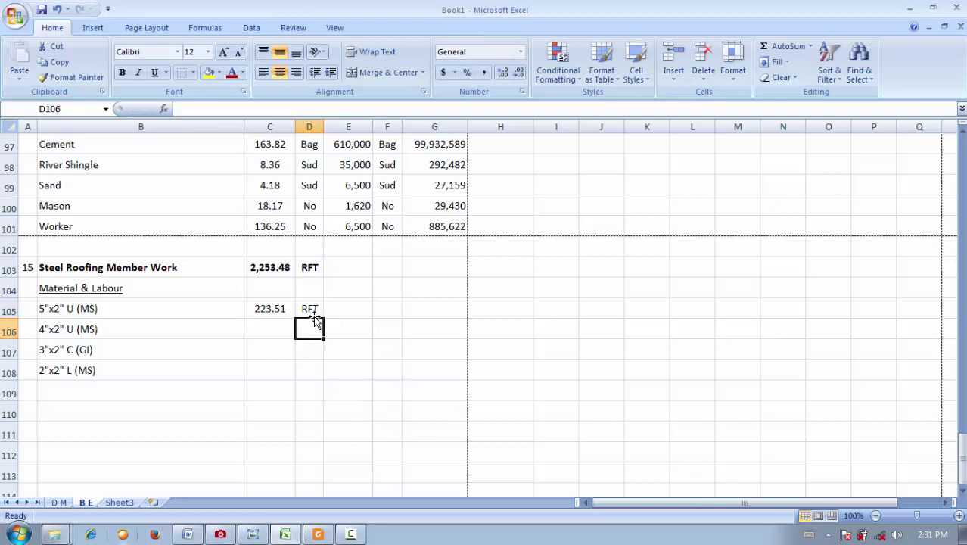
pyautogui.click(313, 312)
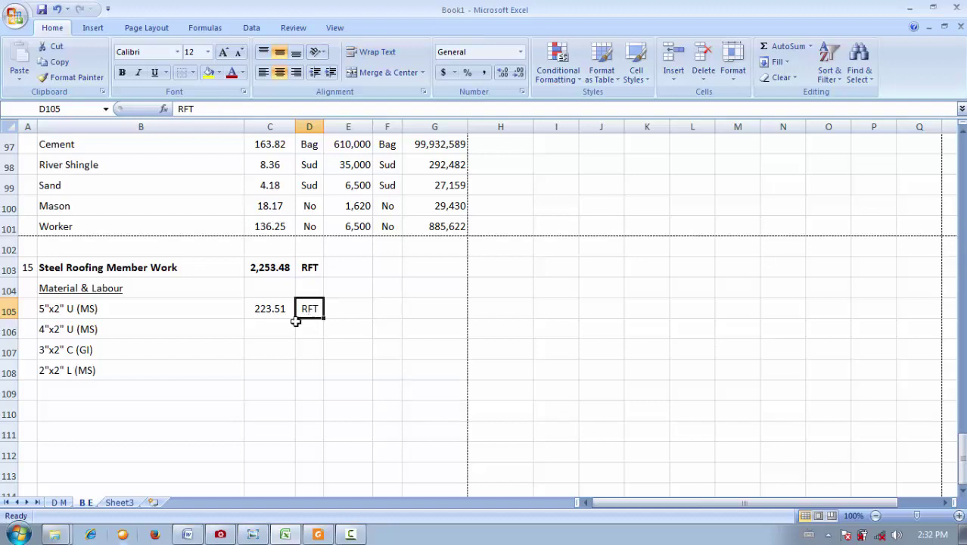
# - Calculate the 4"x2" U (MS) quantity in C106 as D M cell K214 plus 10% with =('D M'!K214*10/100)+'D M'!K214
pyautogui.click(283, 329)
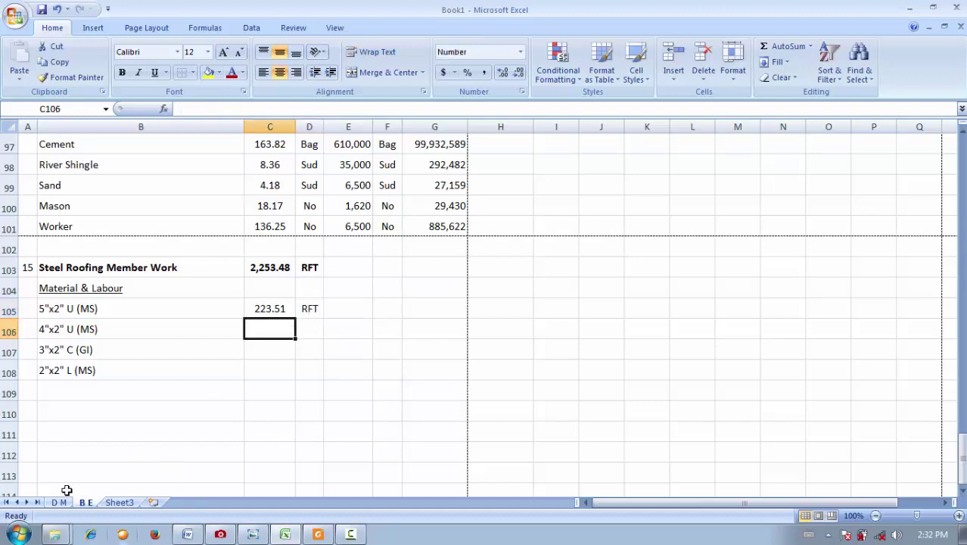
pyautogui.write('=')
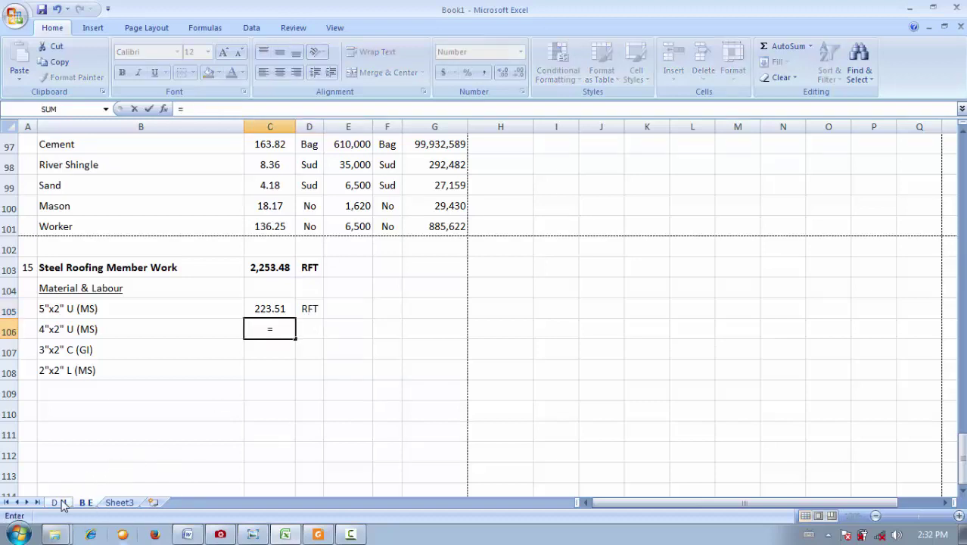
pyautogui.click(61, 503)
pyautogui.scroll(-5, 455, 291)
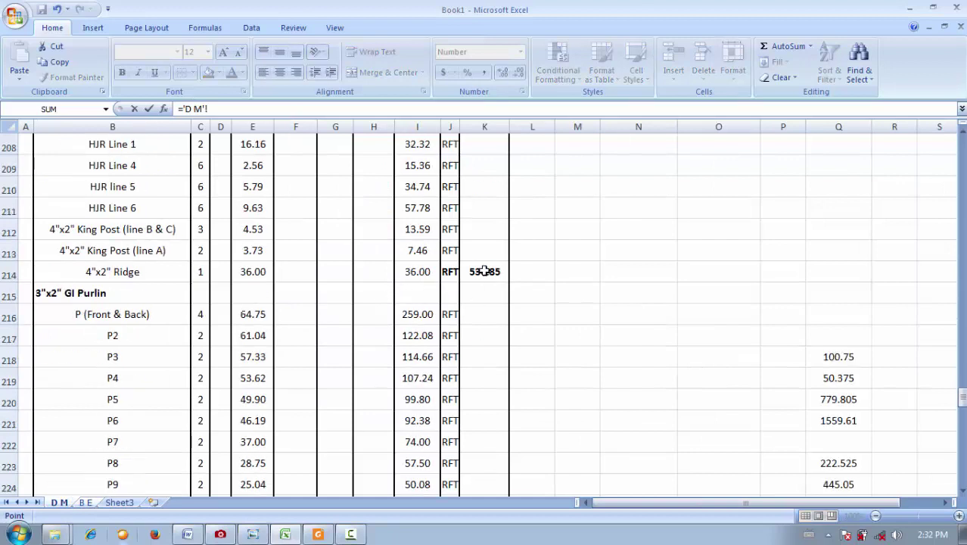
pyautogui.click(484, 271)
pyautogui.write('*10/100')
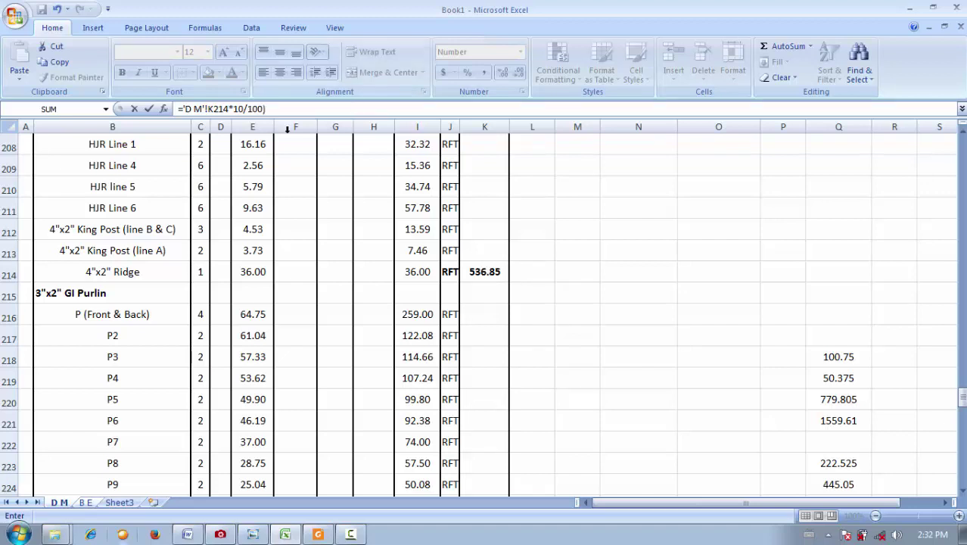
pyautogui.click(187, 109)
pyautogui.click(203, 108)
pyautogui.write('(')
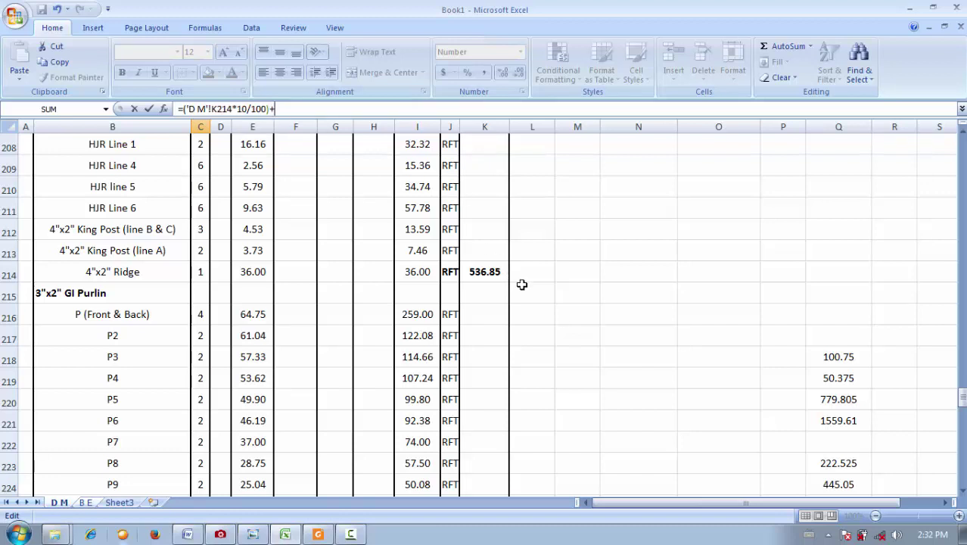
pyautogui.click(491, 277)
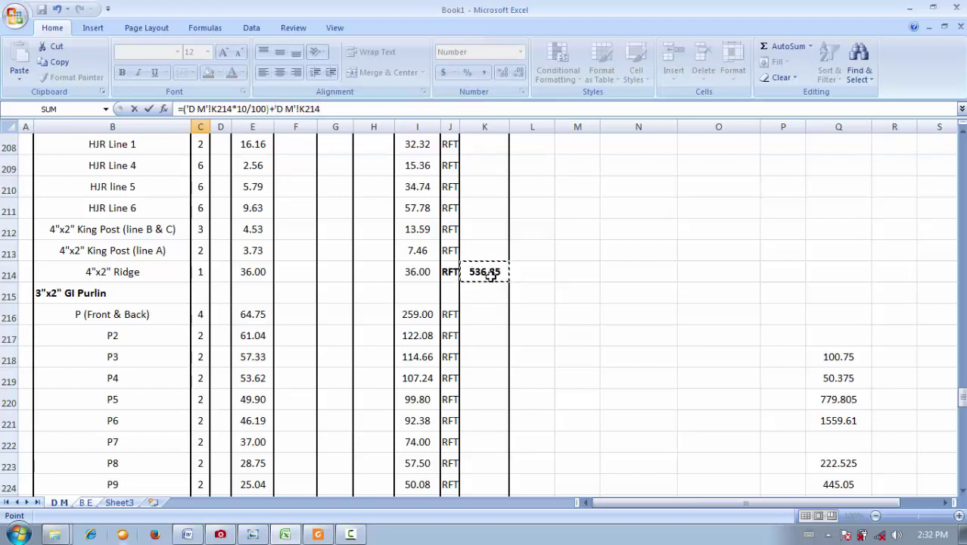
pyautogui.press('Return')
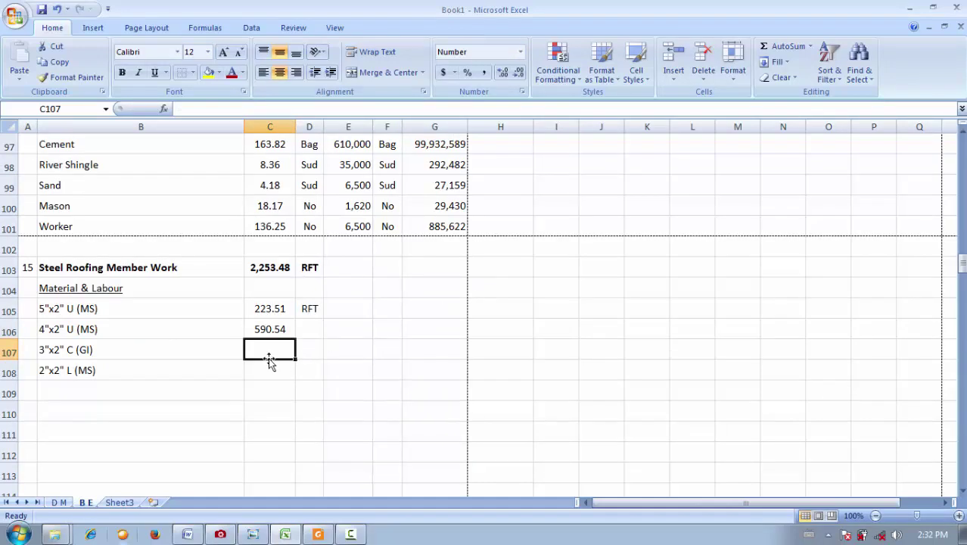
# - Calculate the 3"x2" C (GI) quantity in C107 as D M cell K230 plus 10% with =('D M'!K230*10/100)+'D M'!K230
pyautogui.write('=')
pyautogui.click(53, 500)
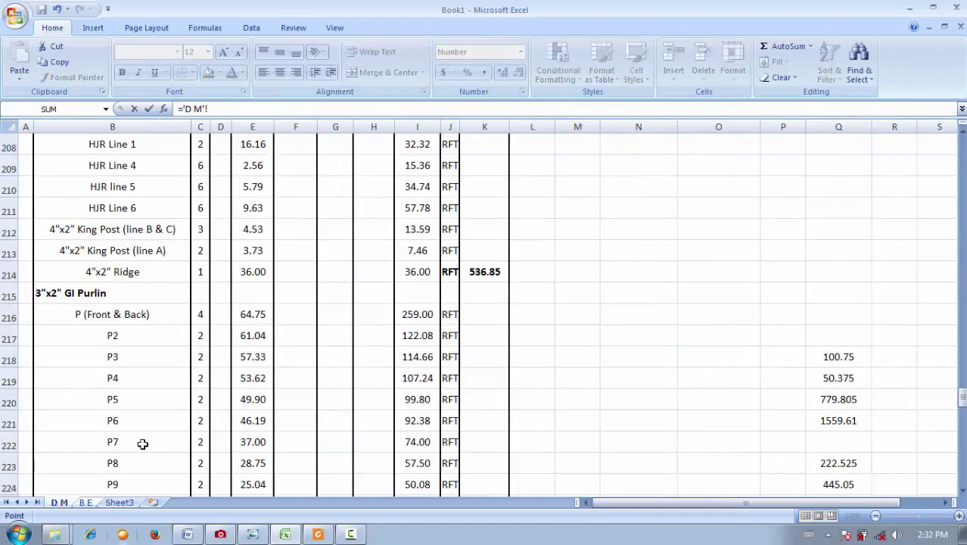
pyautogui.scroll(-5, 237, 325)
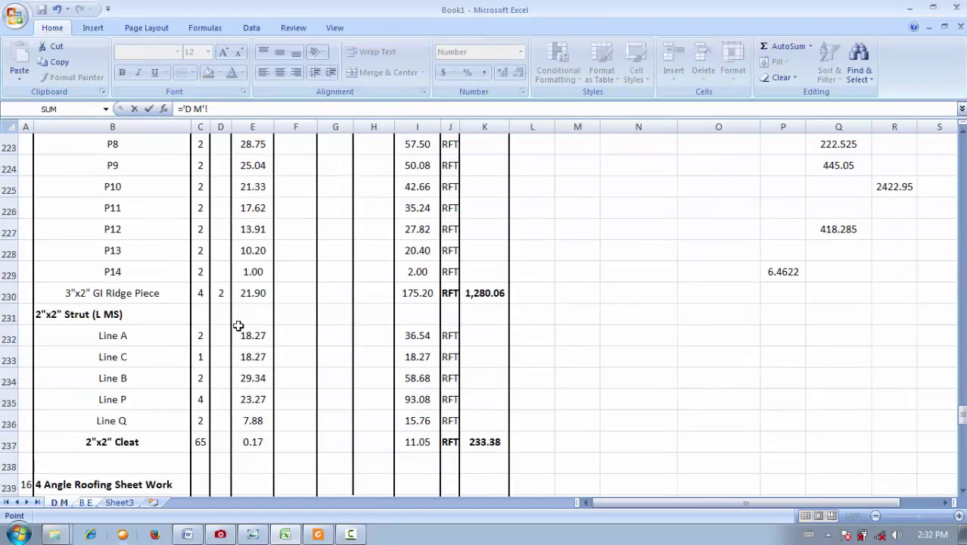
pyautogui.click(488, 296)
pyautogui.write('*')
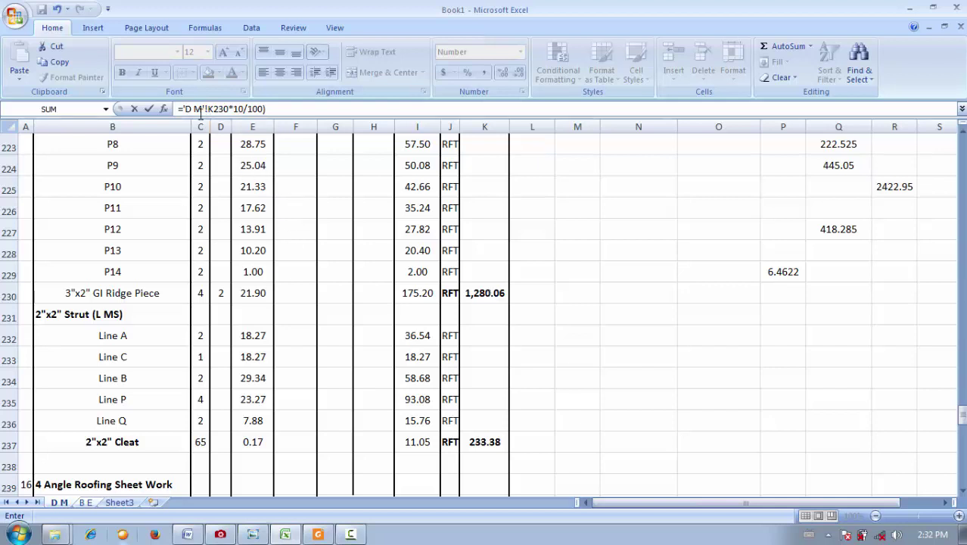
pyautogui.click(183, 108)
pyautogui.write('(')
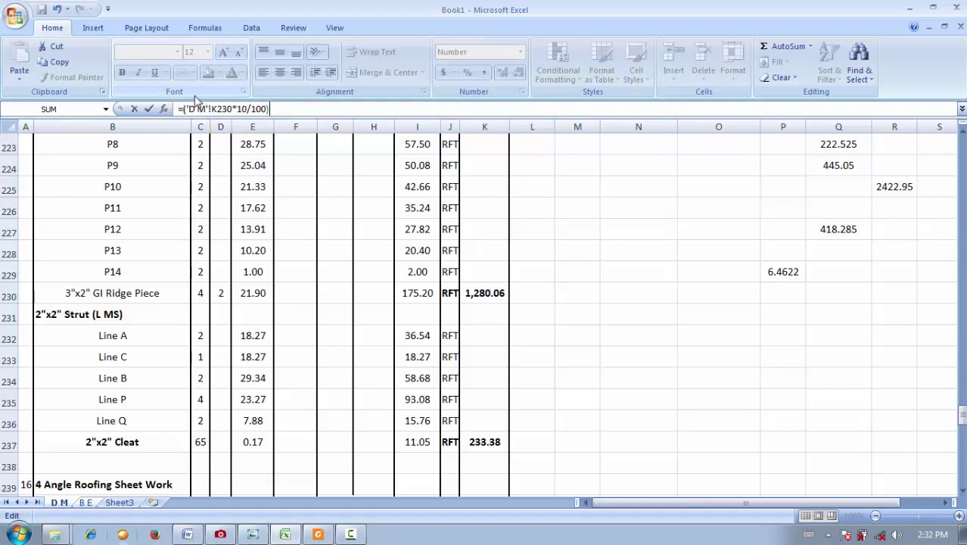
pyautogui.write('+')
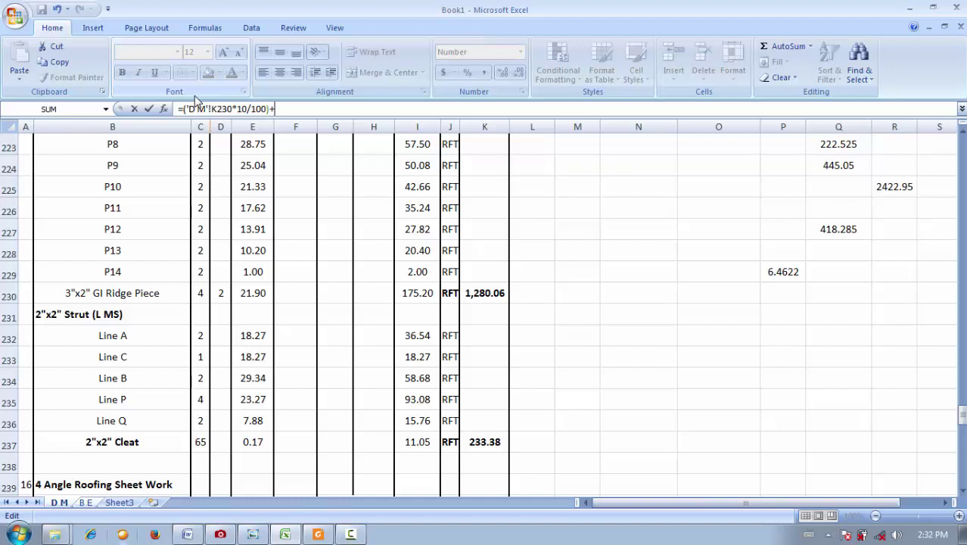
pyautogui.click(500, 294)
pyautogui.press('Return')
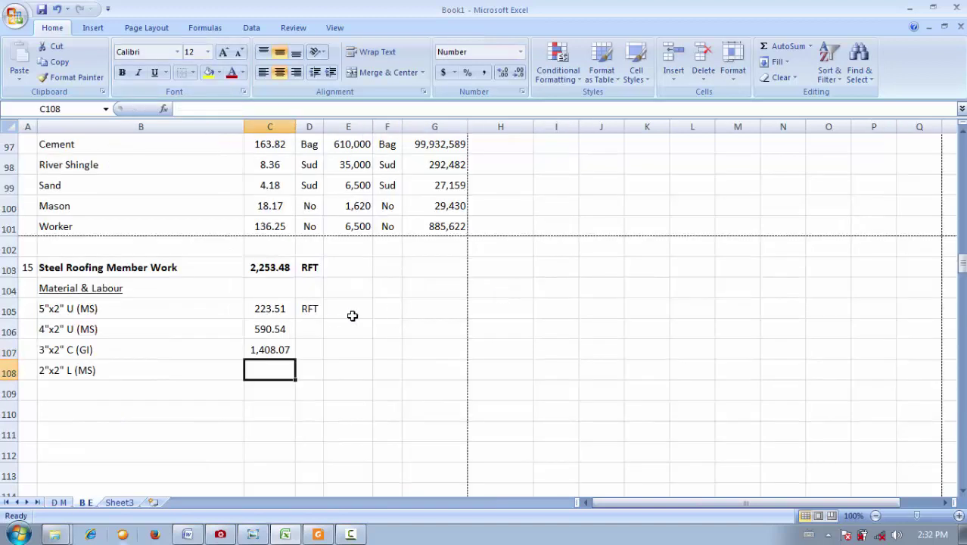
# - Calculate the 2"x2" L (MS) quantity in C108 as D M cell K237 plus 10% with =('D M'!K237*10/100)+'D M'!K237
pyautogui.write('=')
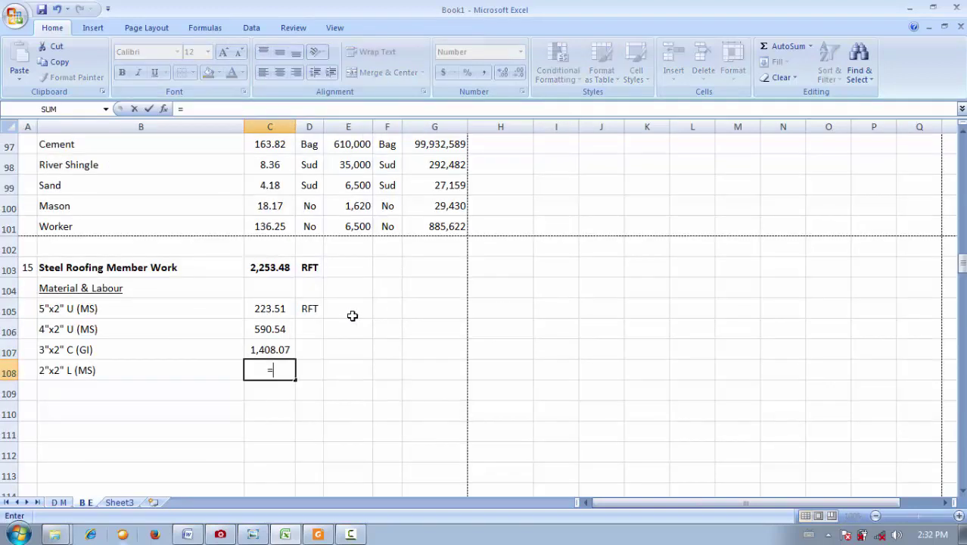
pyautogui.click(59, 502)
pyautogui.click(500, 441)
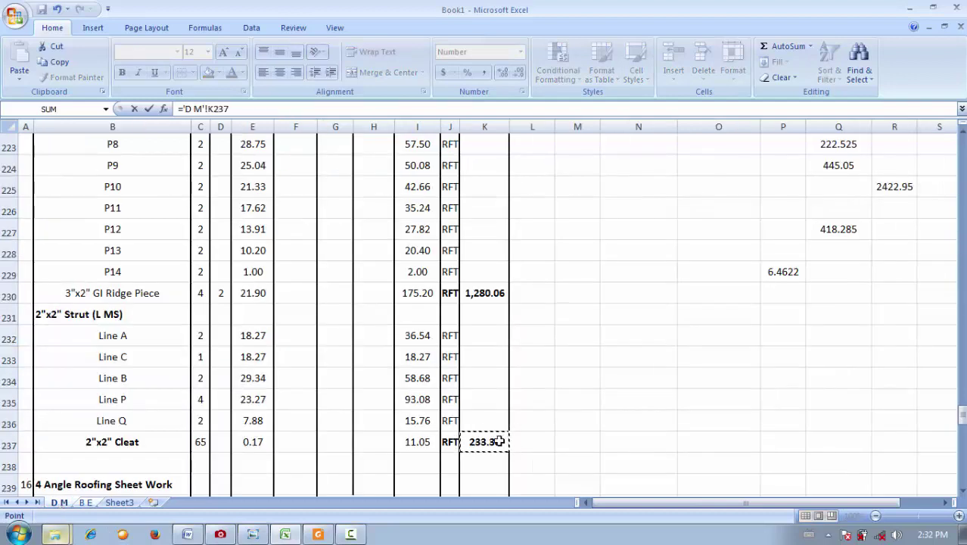
pyautogui.write('*10/100)')
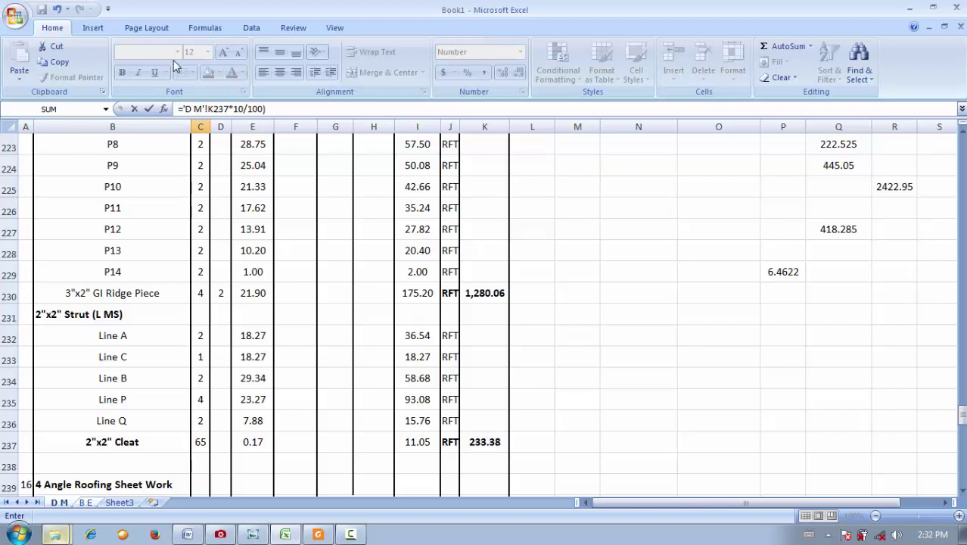
pyautogui.click(194, 106)
pyautogui.write('(')
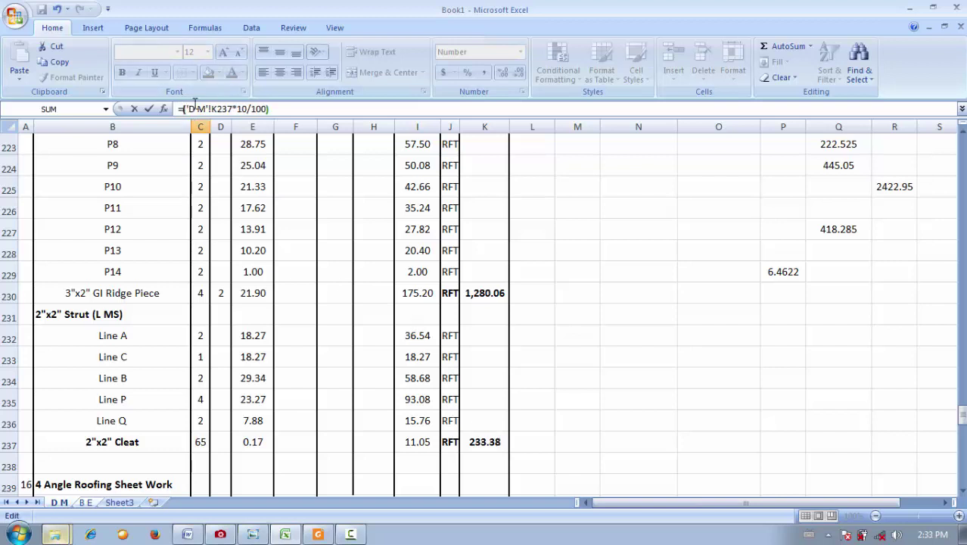
pyautogui.press('End')
pyautogui.write('+')
pyautogui.click(479, 441)
pyautogui.press('Return')
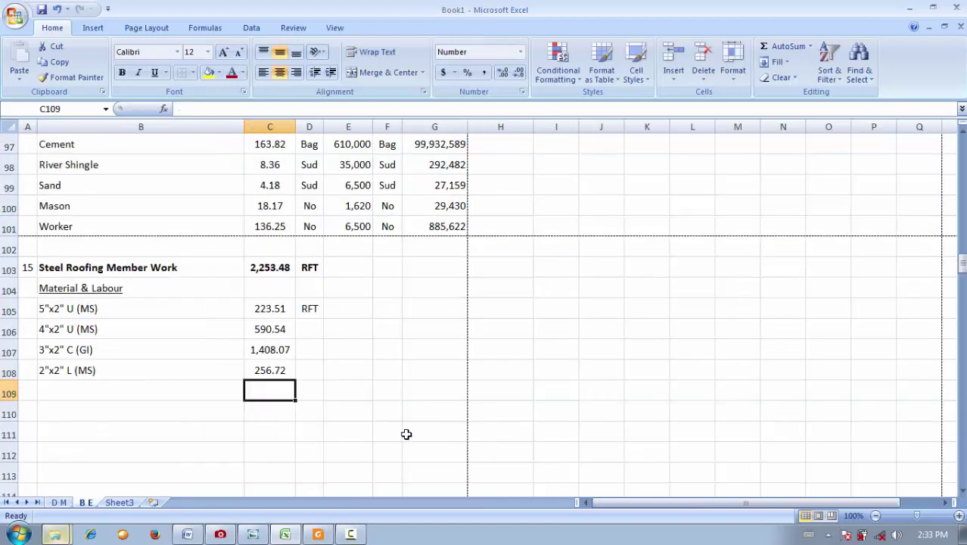
# - Fill the RFT unit down through D108 and paste D105:D108 as linked cells into F105:F108
pyautogui.click(309, 308)
pyautogui.moveTo(323, 318); pyautogui.dragTo(317, 375)
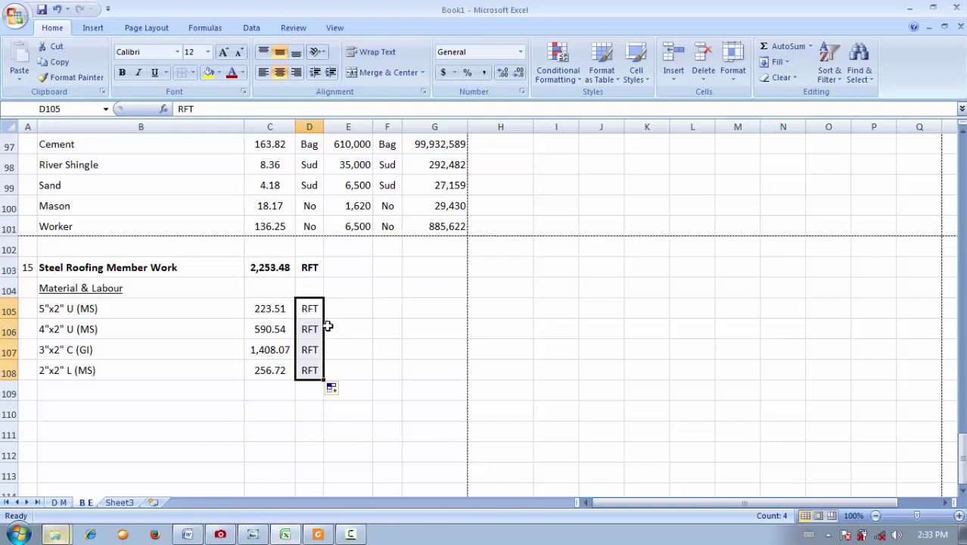
pyautogui.hotkey('ctrl', 'c')
pyautogui.click(386, 308)
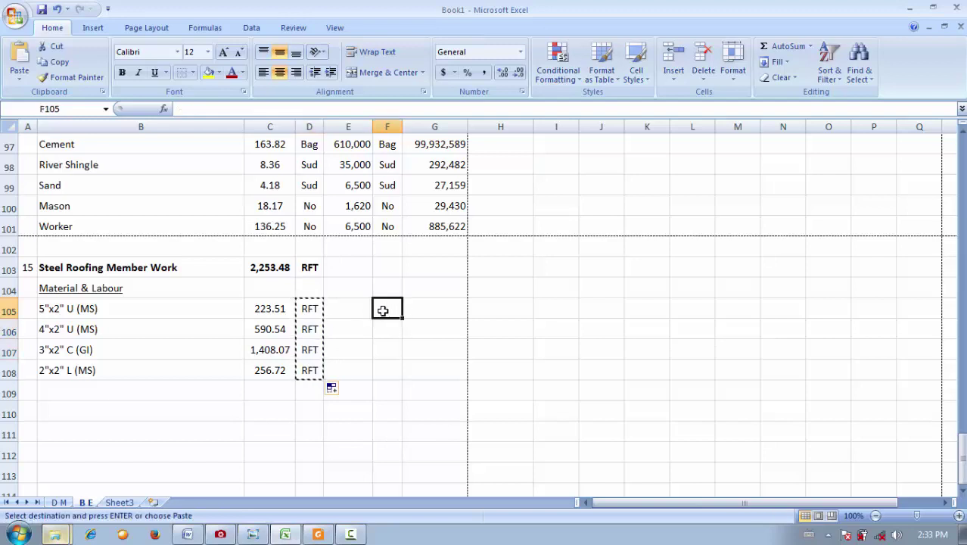
pyautogui.hotkey('ctrl', 'v')
pyautogui.click(411, 389)
pyautogui.click(452, 506)
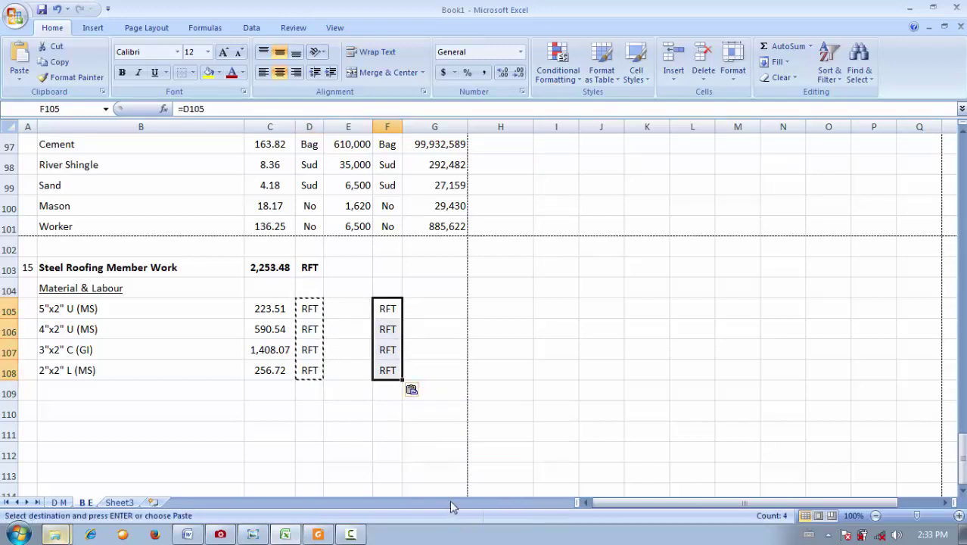
pyautogui.click(181, 396)
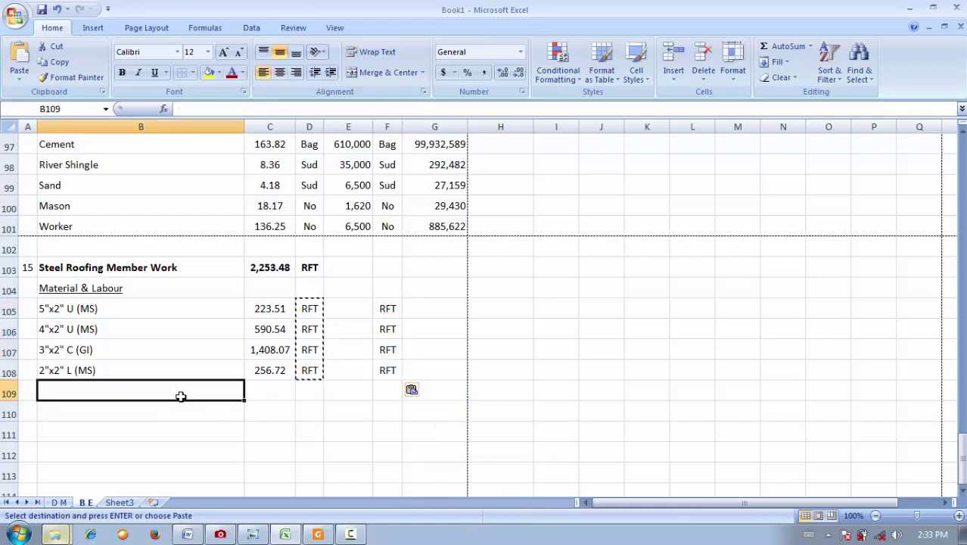
pyautogui.press('Escape')
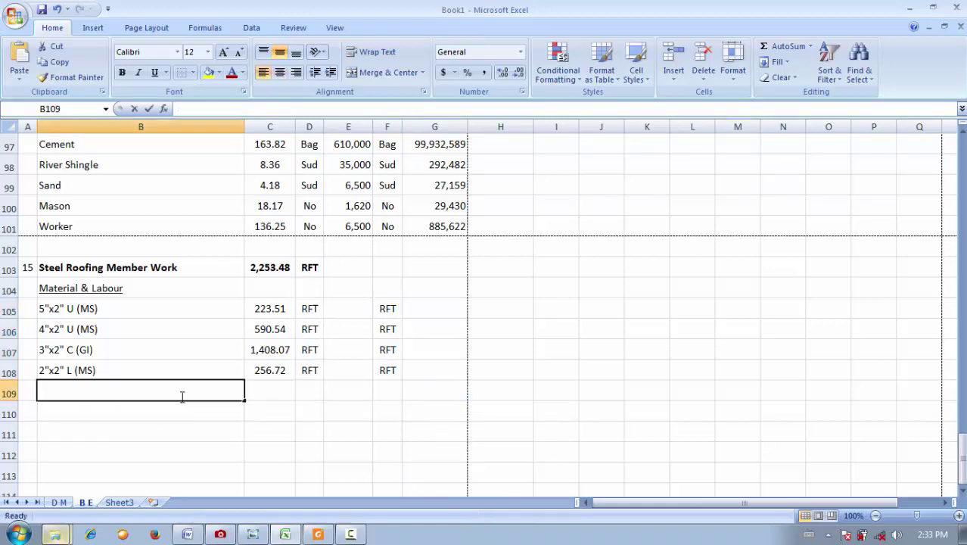
# - Add the labour label Steel Fixer in cell B109 below the 2"x2" L (MS) row
pyautogui.click(185, 431)
pyautogui.click(180, 410)
pyautogui.click(187, 393)
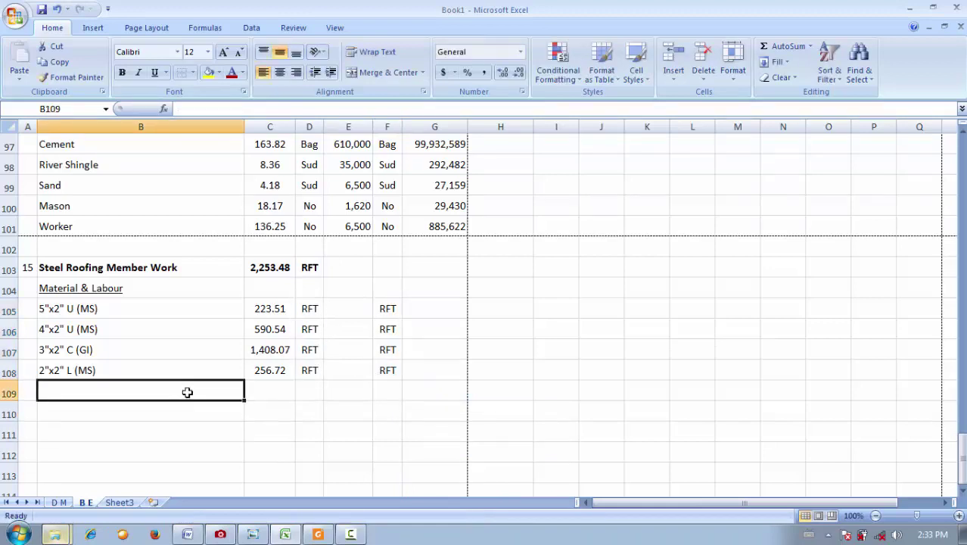
pyautogui.write('S')
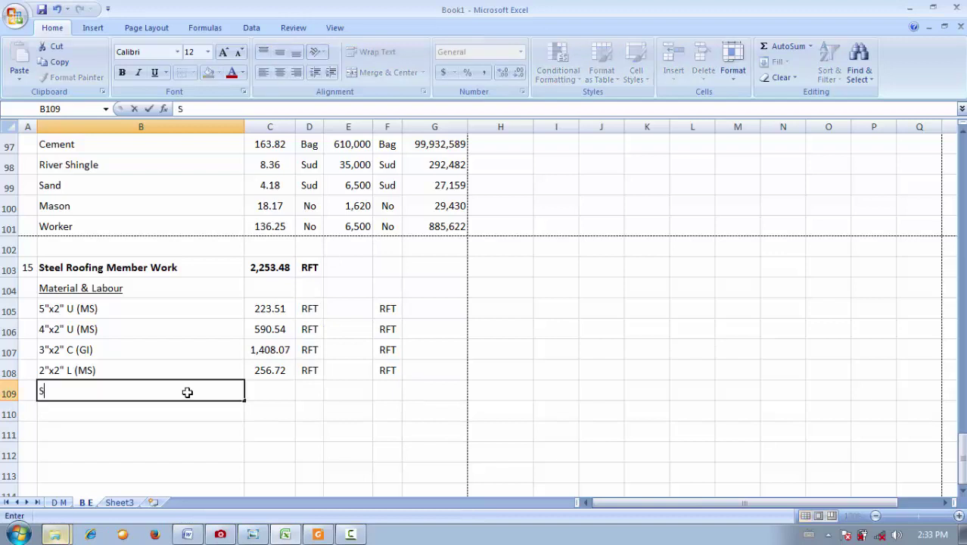
pyautogui.write('teel')
pyautogui.press('BackSpace')
pyautogui.write('el Fe')
pyautogui.press('BackSpace')
pyautogui.write('ixer')
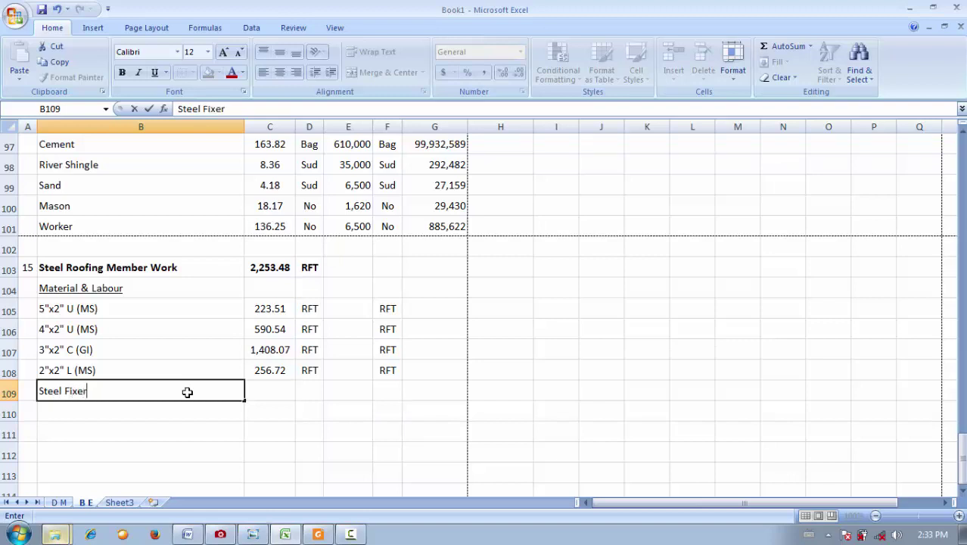
pyautogui.press('Return')
# - Add the labour label Worker in cell B110 below Steel Fixer
pyautogui.write('w')
pyautogui.press('BackSpace')
pyautogui.write('Wo')
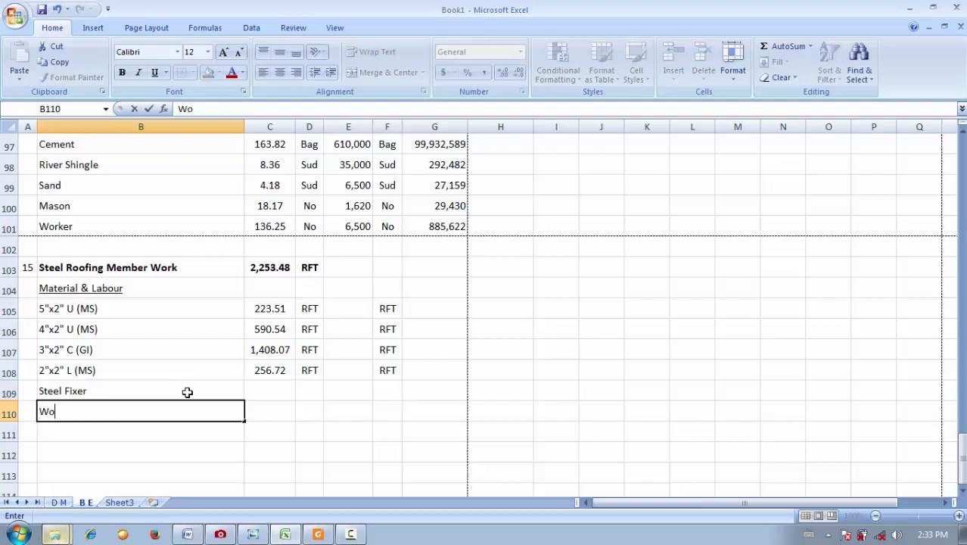
pyautogui.write('rker')
pyautogui.press('Tab')
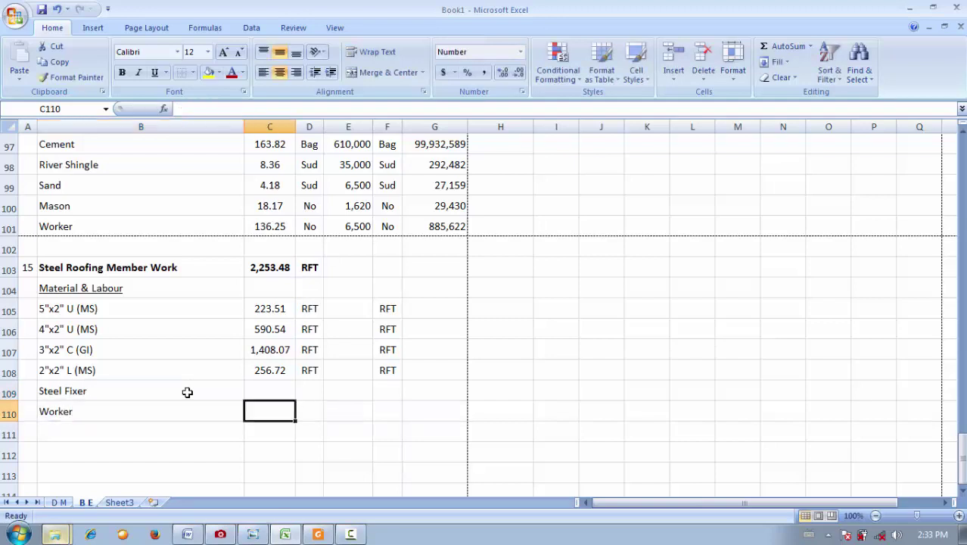
# - Examine the Steel Roofing Member Work total in C103 and the labour rows of the earlier items on the B E sheet
pyautogui.click(282, 392)
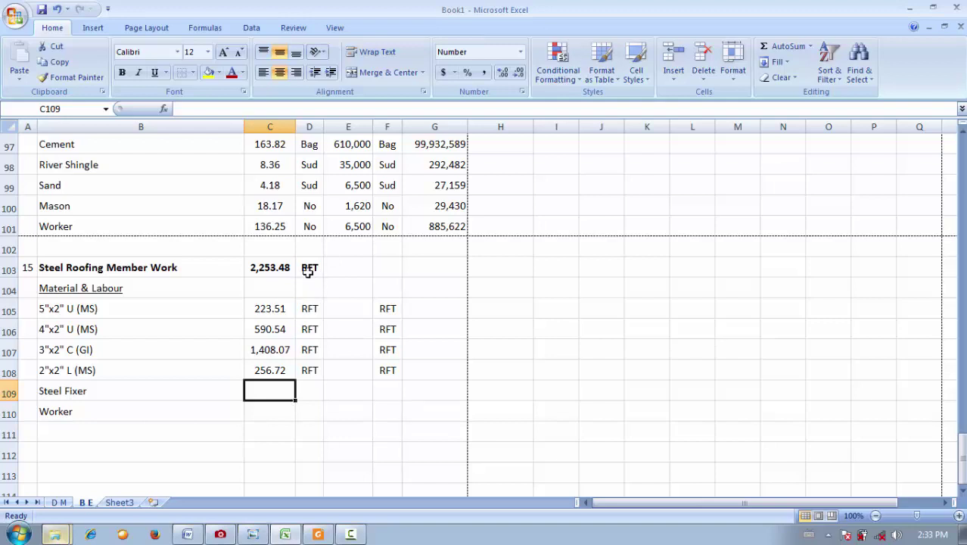
pyautogui.click(287, 264)
pyautogui.click(313, 265)
pyautogui.click(279, 271)
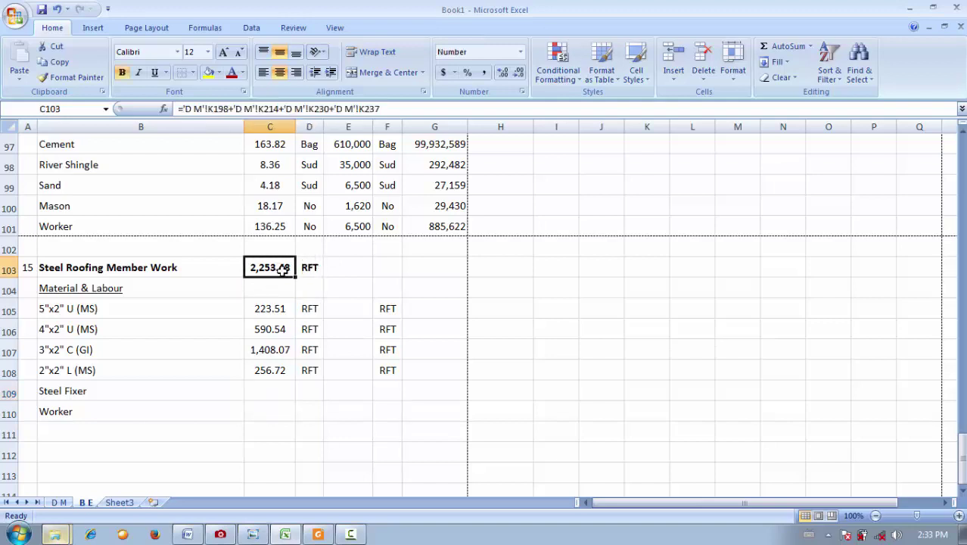
pyautogui.click(258, 407)
pyautogui.click(282, 268)
pyautogui.scroll(10, 277, 280)
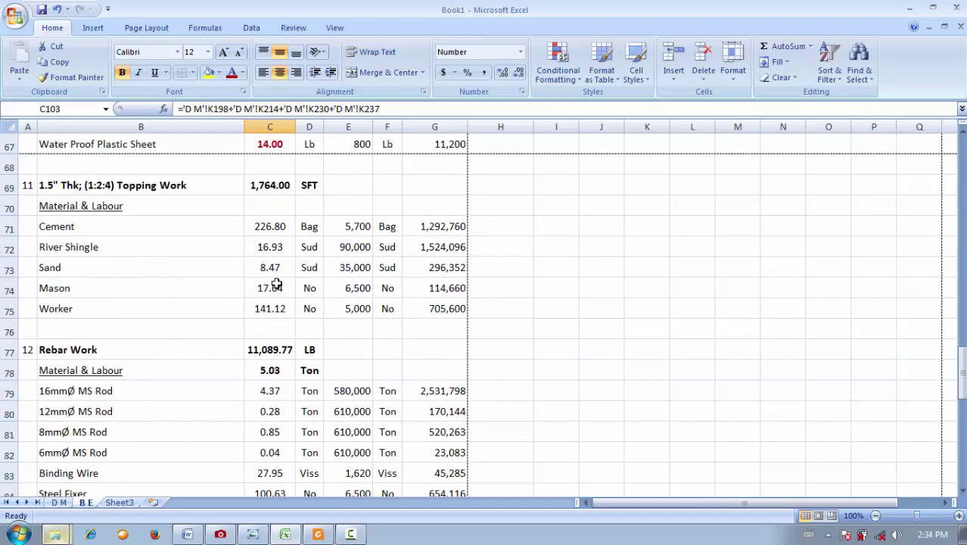
pyautogui.scroll(-3, 260, 305)
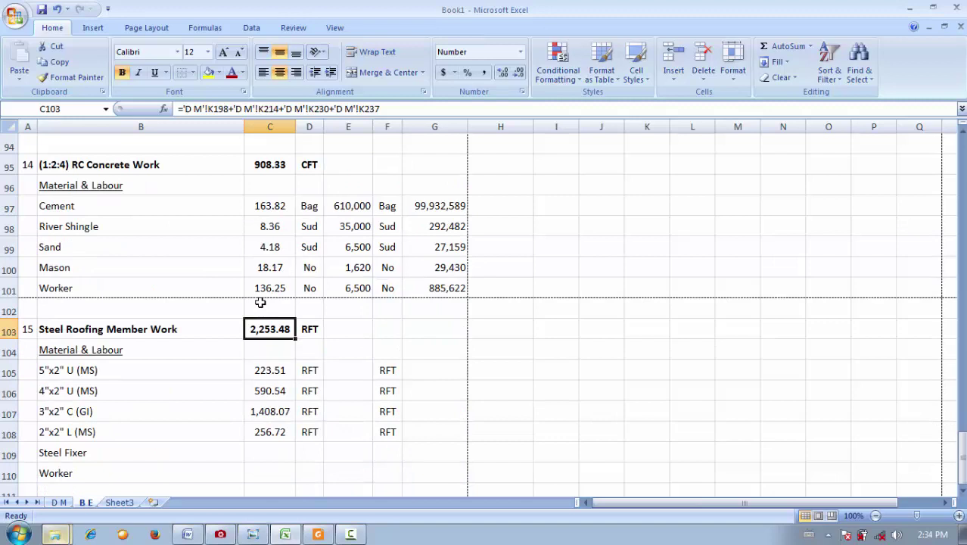
# - Calculate the Steel Fixer quantity in C109 with the formula =C103*20/1000
pyautogui.click(256, 451)
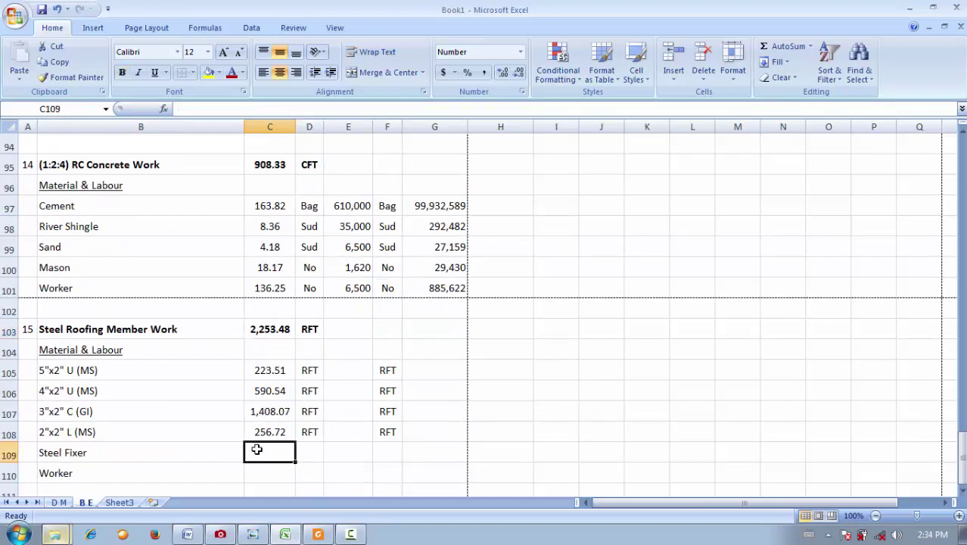
pyautogui.click(267, 334)
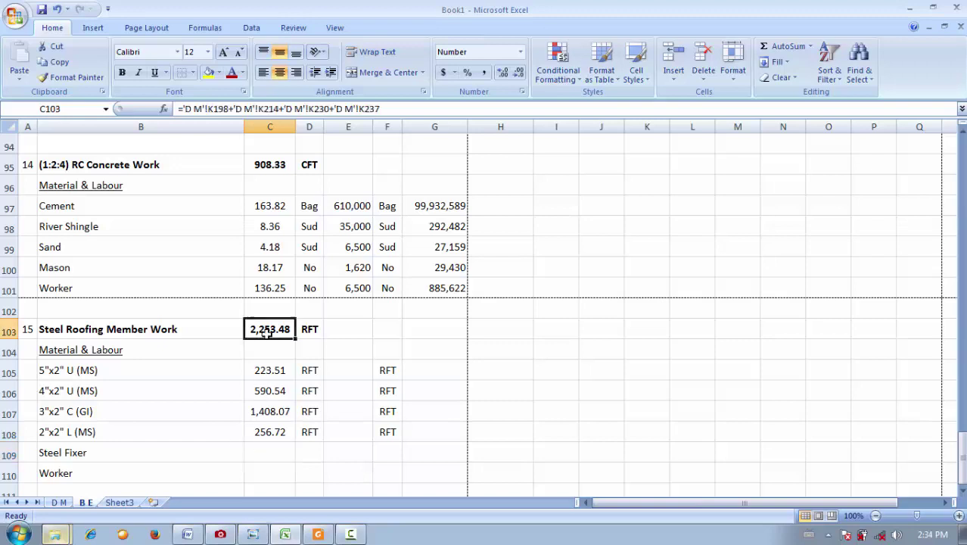
pyautogui.click(265, 451)
pyautogui.write('=')
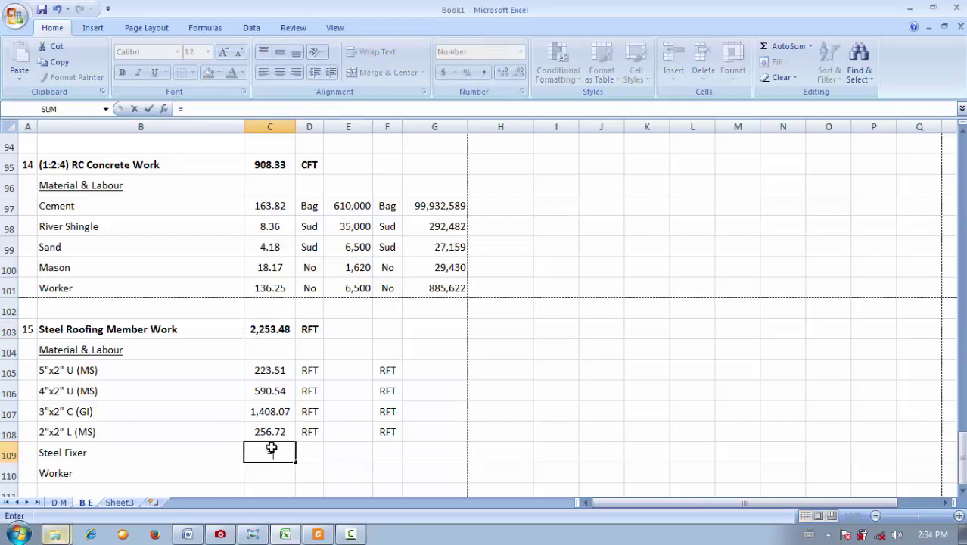
pyautogui.click(279, 329)
pyautogui.write('*20/')
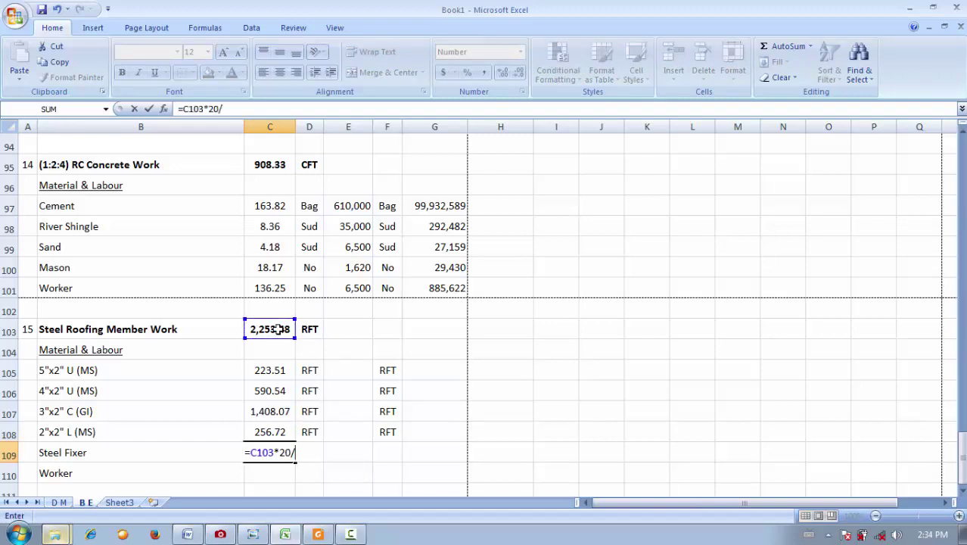
pyautogui.write('1000')
pyautogui.press('Return')
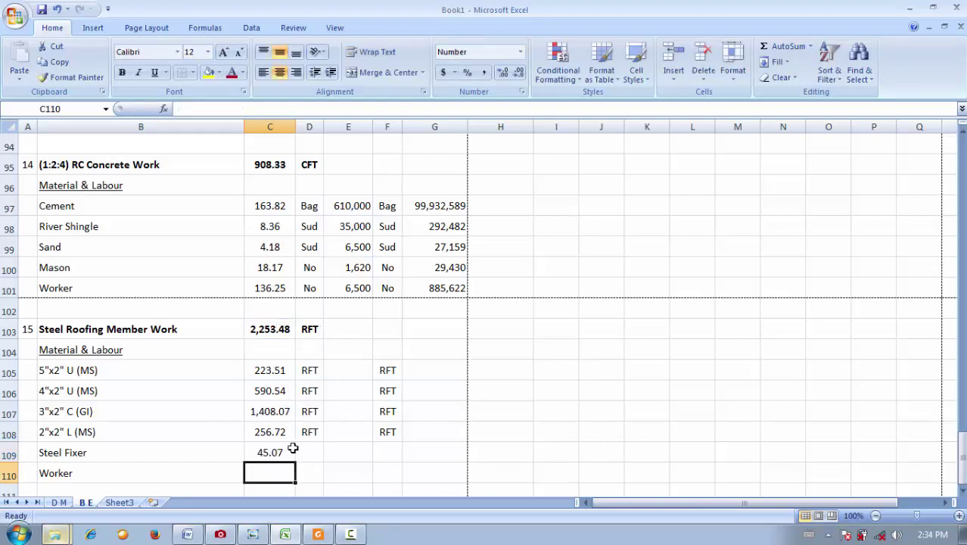
# - Calculate the Worker quantity in C110 with the formula =C103*15/1000
pyautogui.write('=')
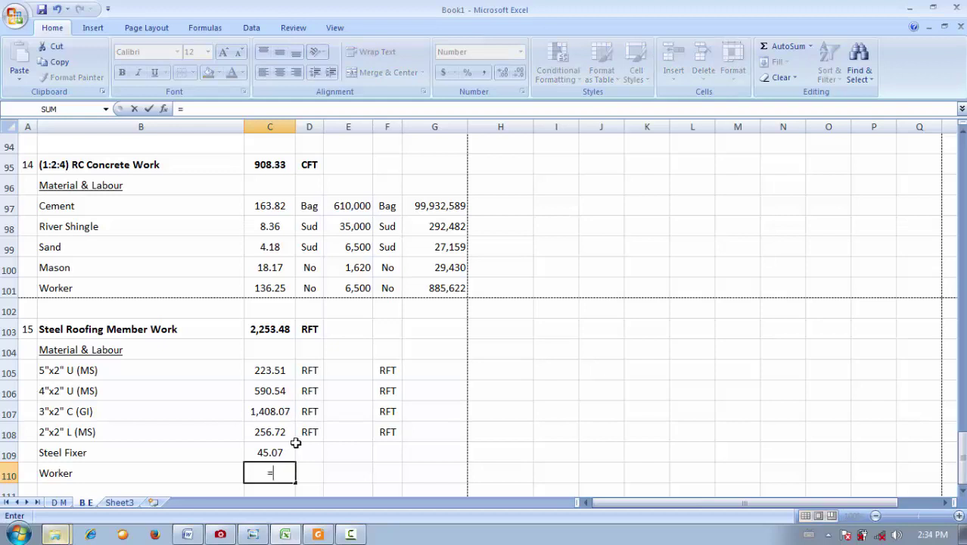
pyautogui.click(276, 332)
pyautogui.write('*15/')
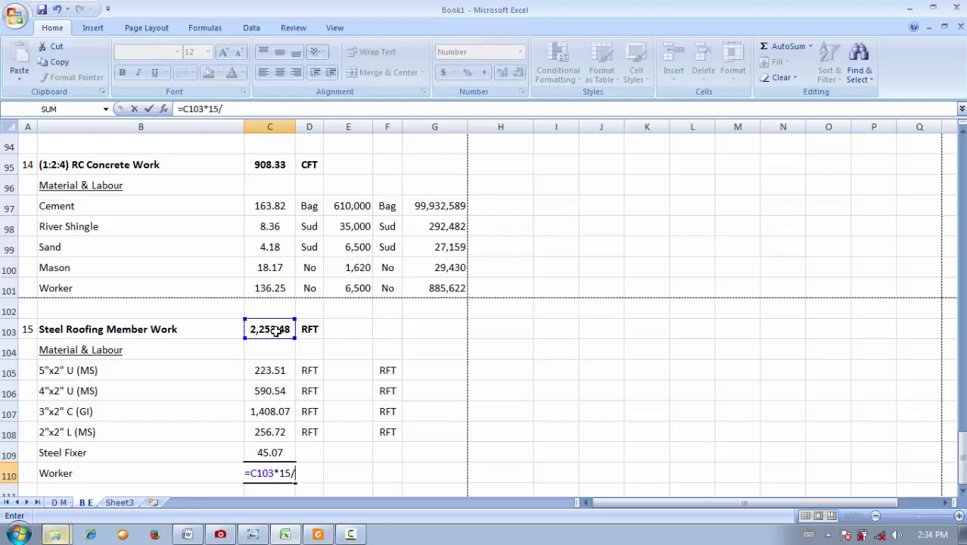
pyautogui.write('1000')
pyautogui.press('Return')
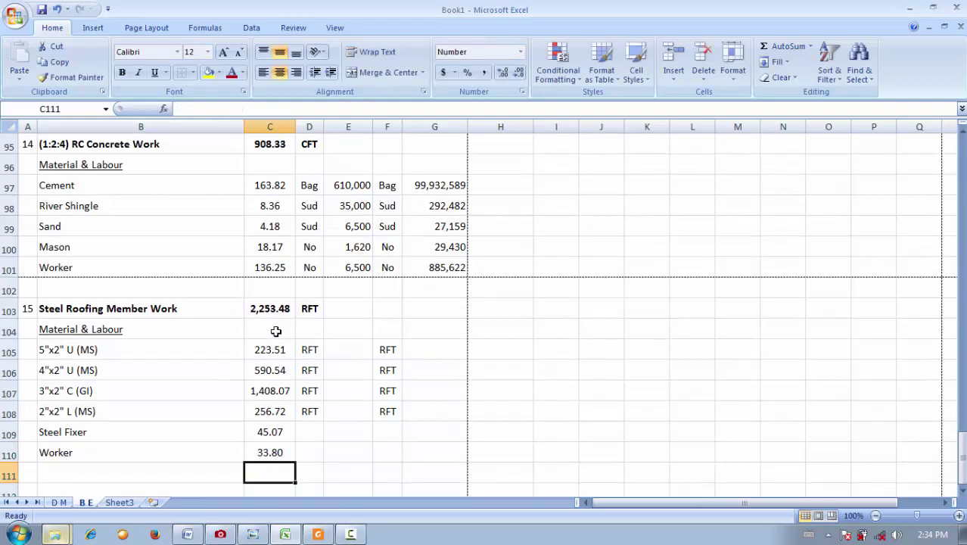
# - Enter the unit No for the Steel Fixer and Worker rows in D109 and D110
pyautogui.click(304, 427)
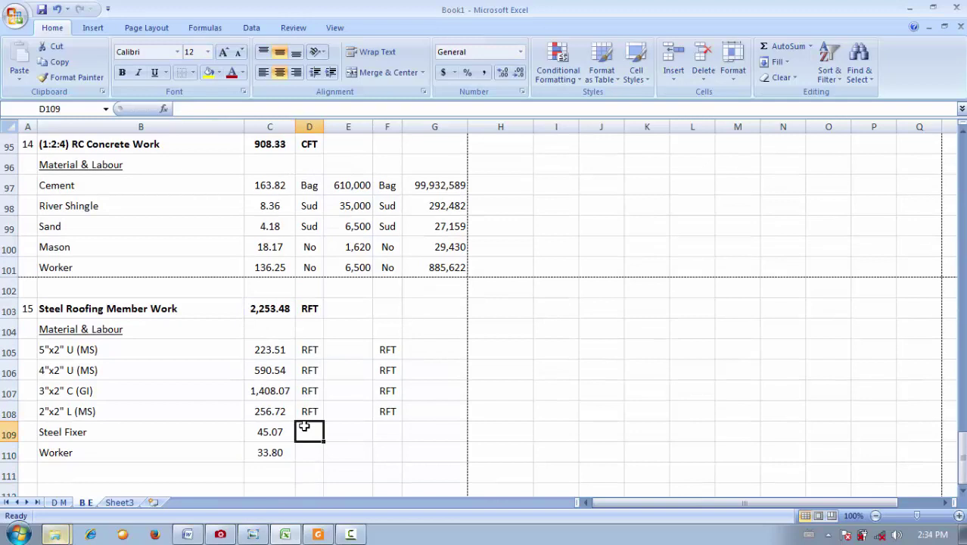
pyautogui.write('No')
pyautogui.press('Return')
pyautogui.write('No')
pyautogui.press('Tab')
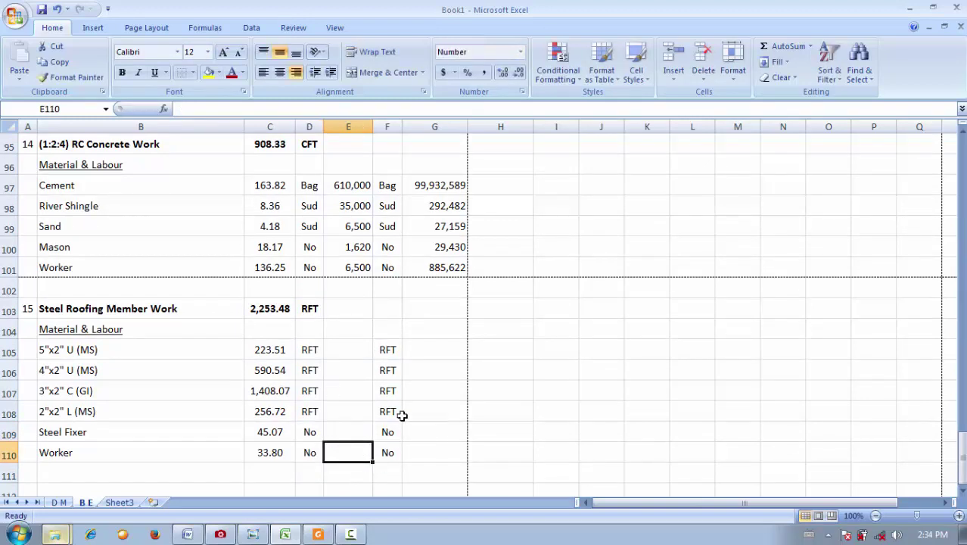
# - Enter the steel member rates 900, 870, 460 and 350 in cells E105 to E108
pyautogui.click(359, 353)
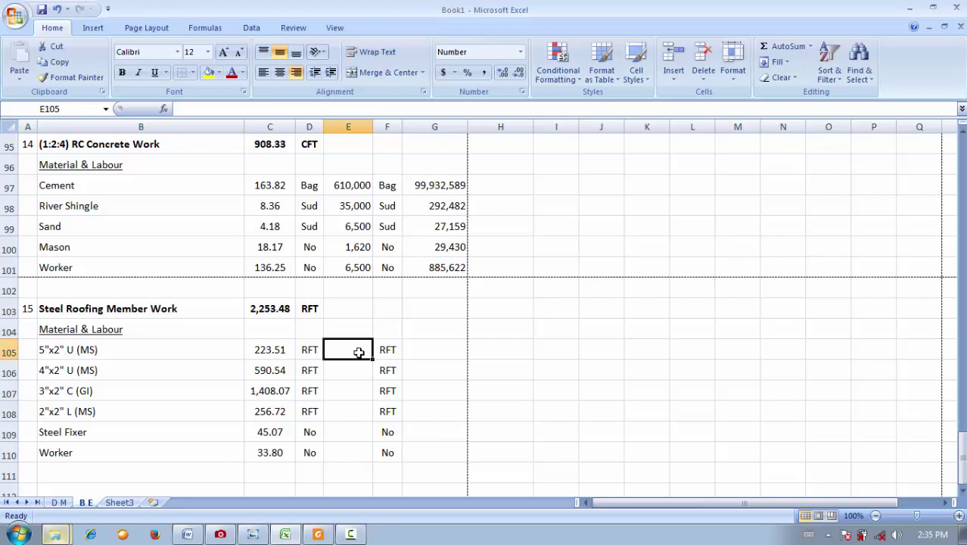
pyautogui.write('9000')
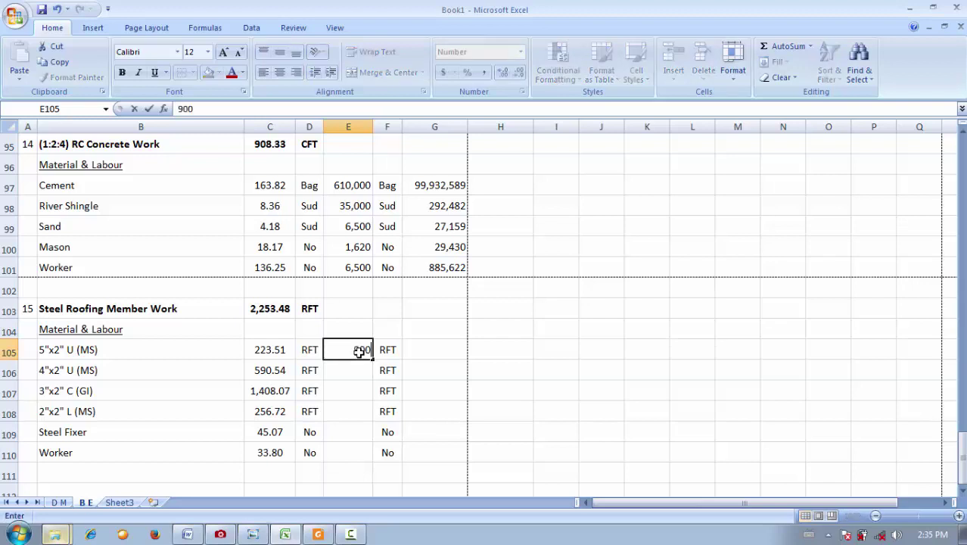
pyautogui.press('Return')
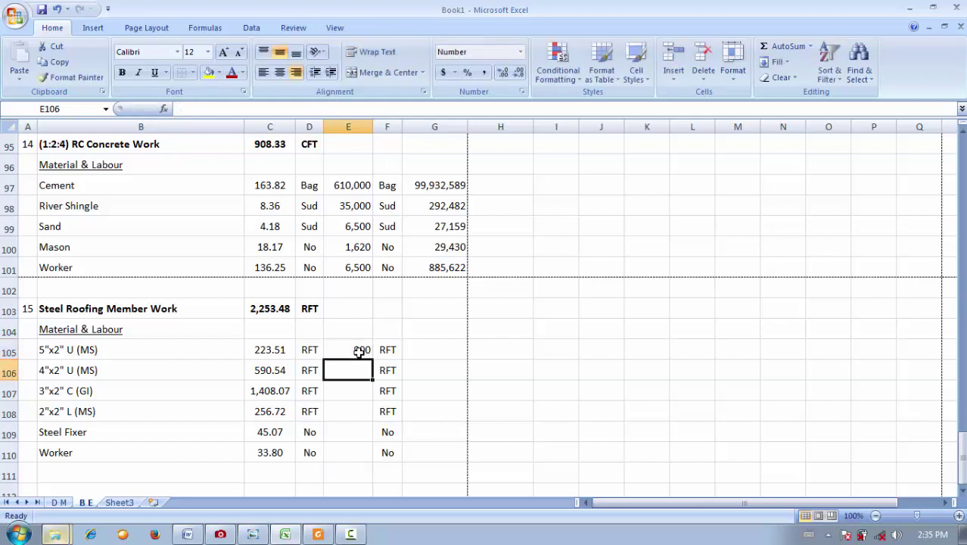
pyautogui.write('870')
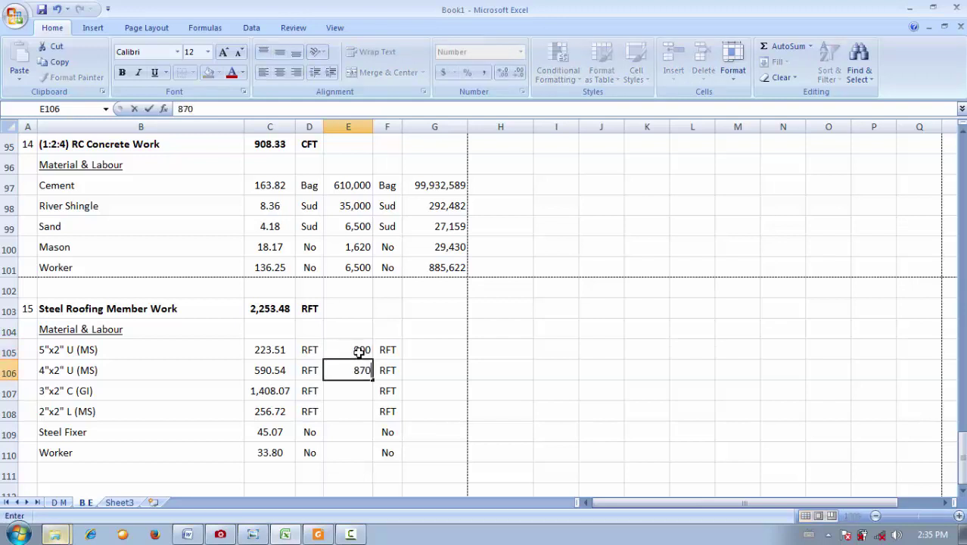
pyautogui.press('Return')
pyautogui.write('460')
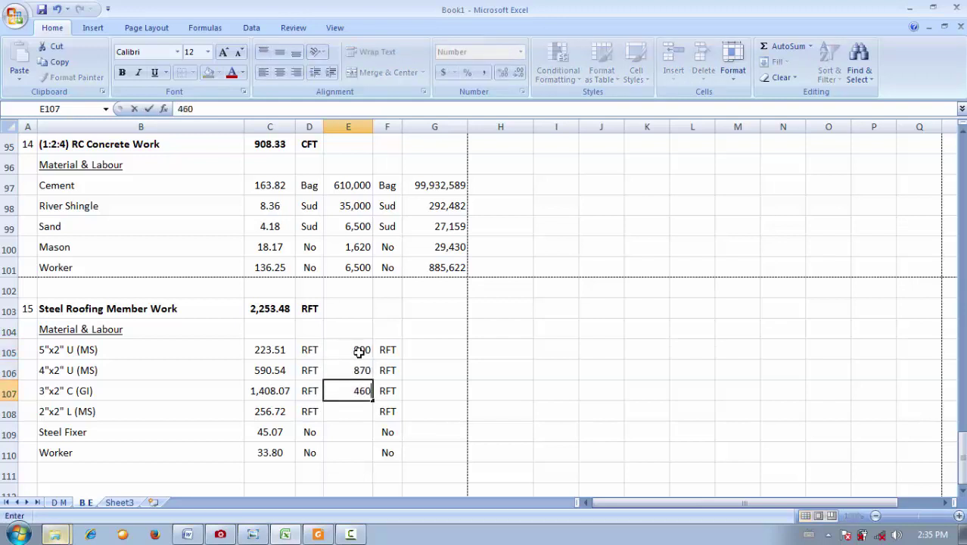
pyautogui.press('Return')
pyautogui.write('350')
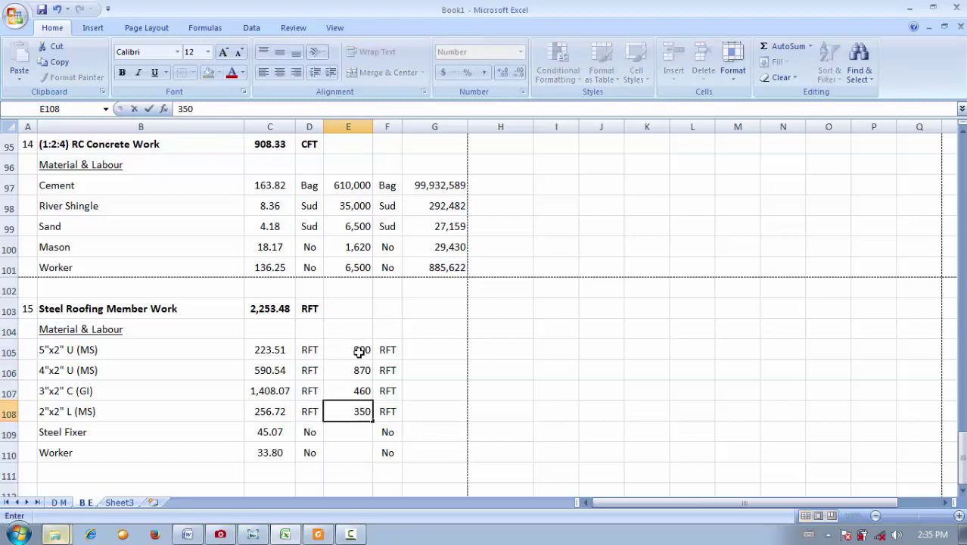
pyautogui.press('Return')
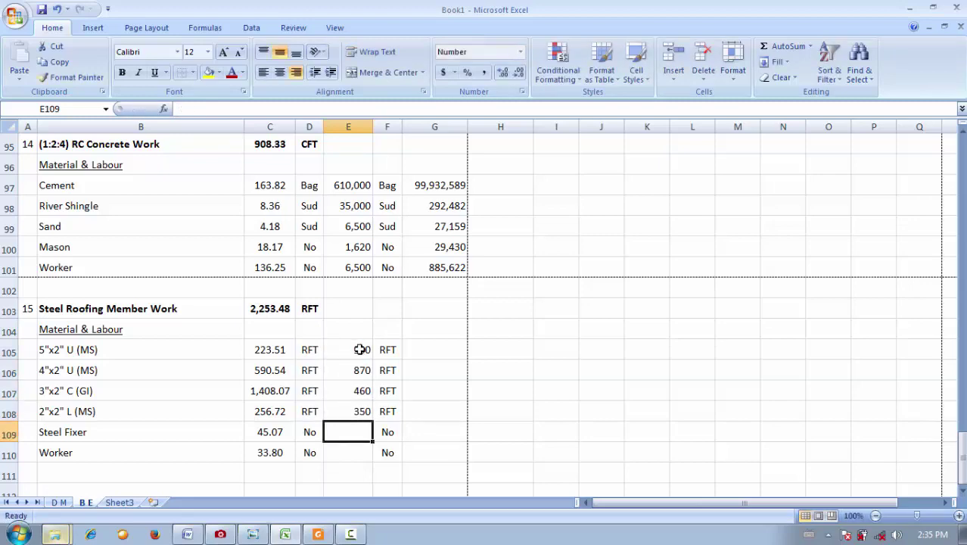
# - Link the Steel Fixer rate in E109 to the Rebar Work Steel Fixer rate with =E84
pyautogui.write('=')
pyautogui.scroll(2, 451, 289)
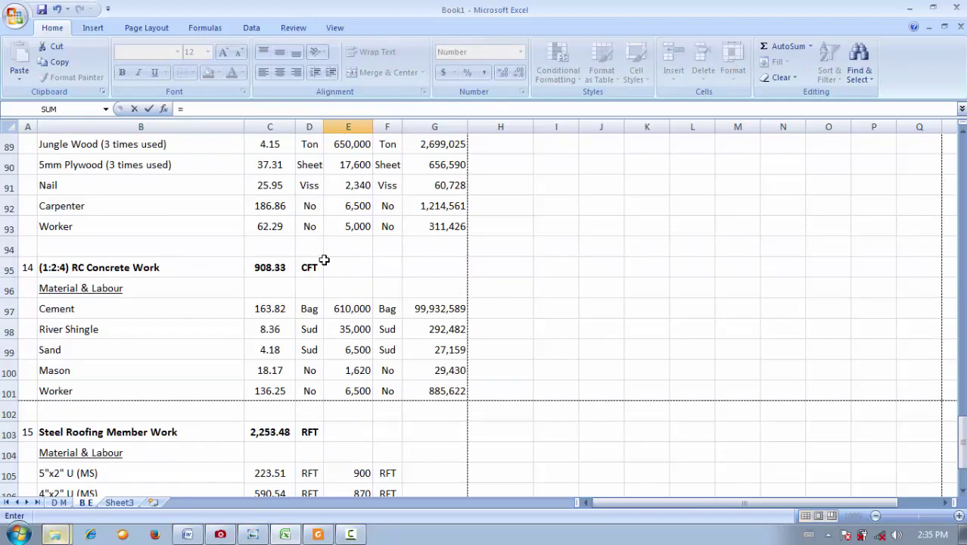
pyautogui.scroll(3, 333, 261)
pyautogui.click(356, 226)
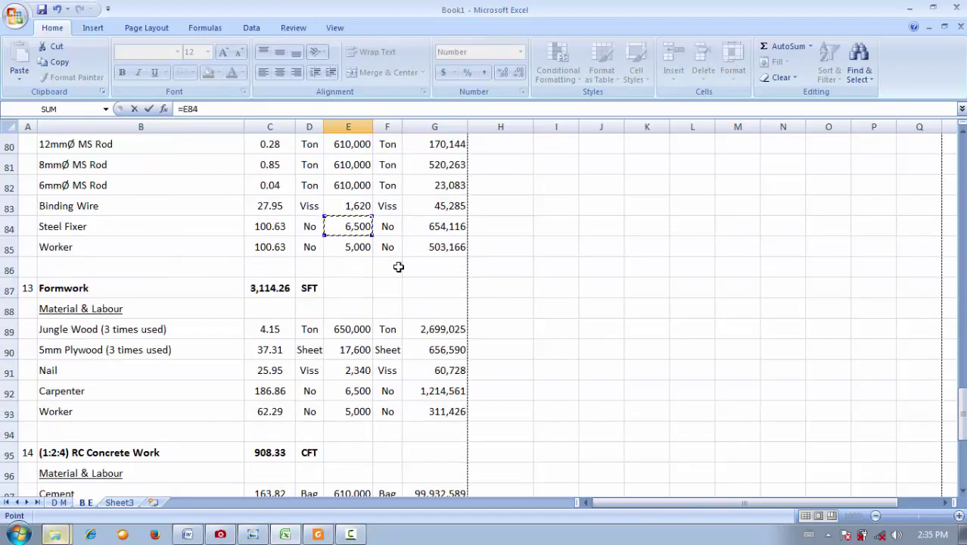
pyautogui.press('Return')
# - Link the Worker rate in E110 to the Formwork Worker rate with =E93
pyautogui.write('=')
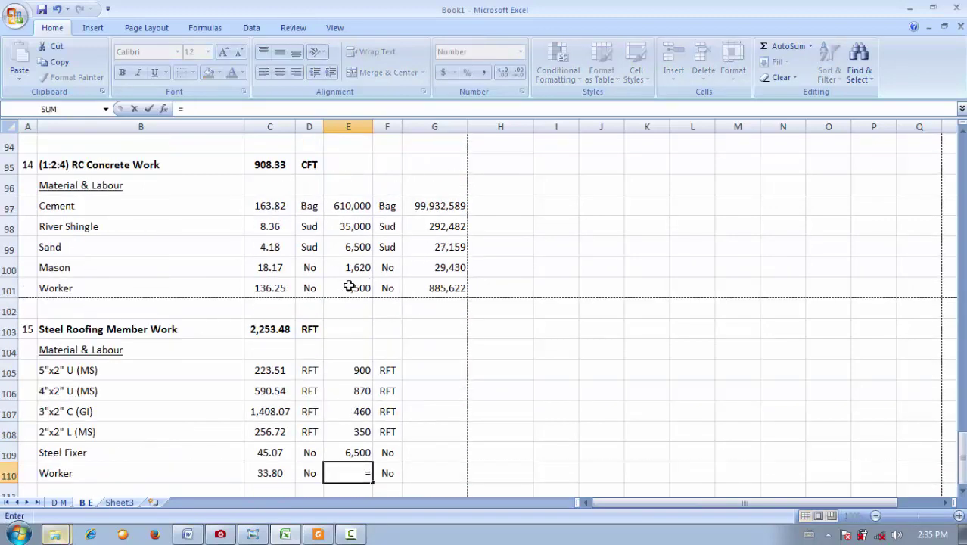
pyautogui.scroll(3, 356, 285)
pyautogui.click(357, 308)
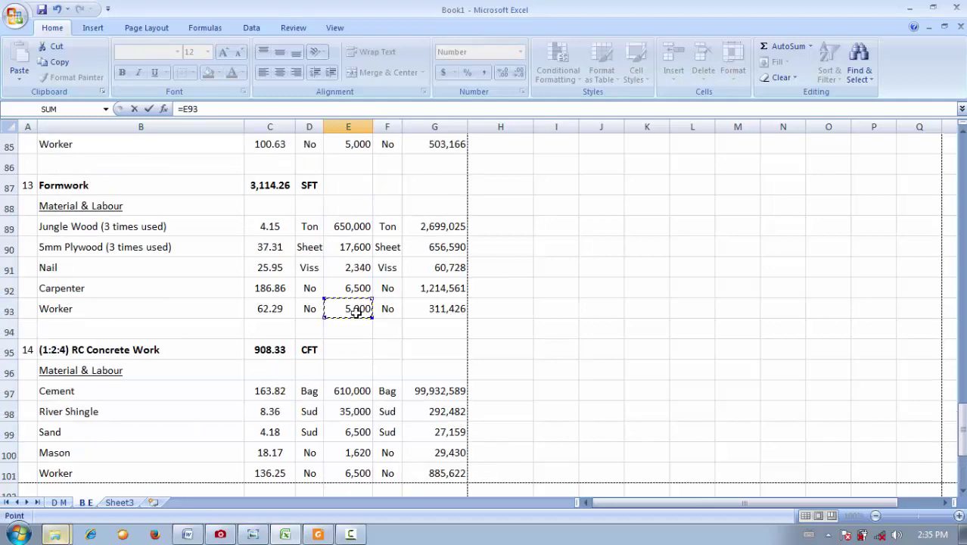
pyautogui.press('Return')
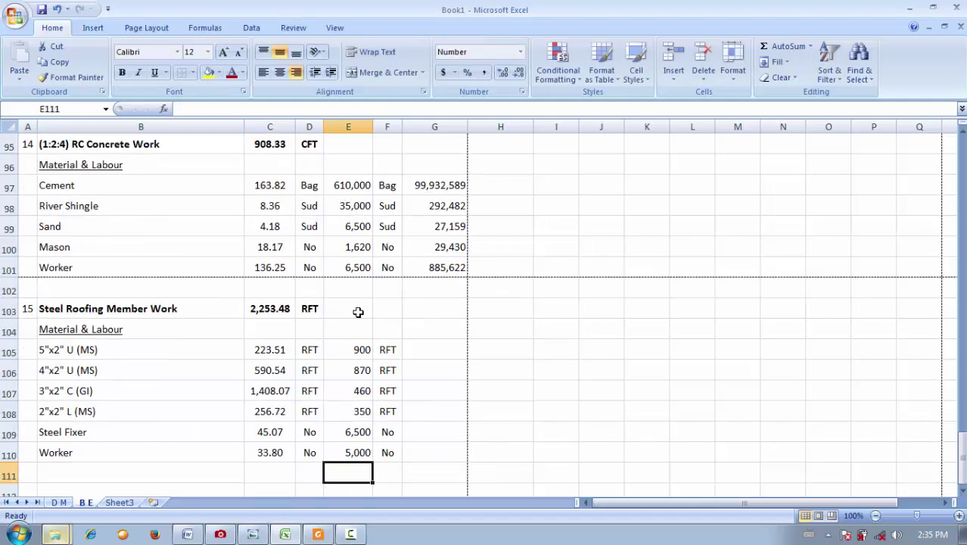
# - Correct the RC Concrete Work Worker rate in E101 by linking it to the Formwork Worker rate in E93
pyautogui.click(356, 271)
pyautogui.write('=')
pyautogui.scroll(4, 352, 277)
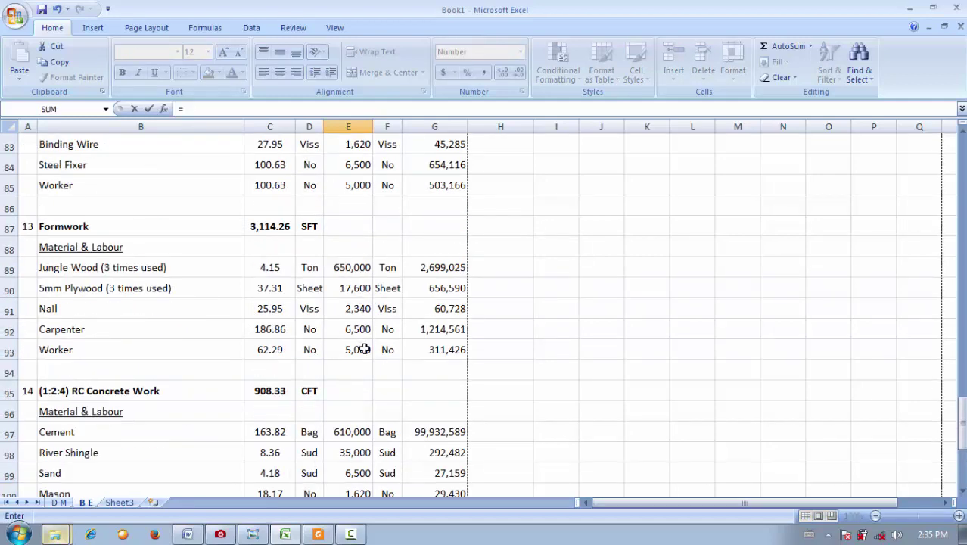
pyautogui.click(362, 349)
pyautogui.press('Return')
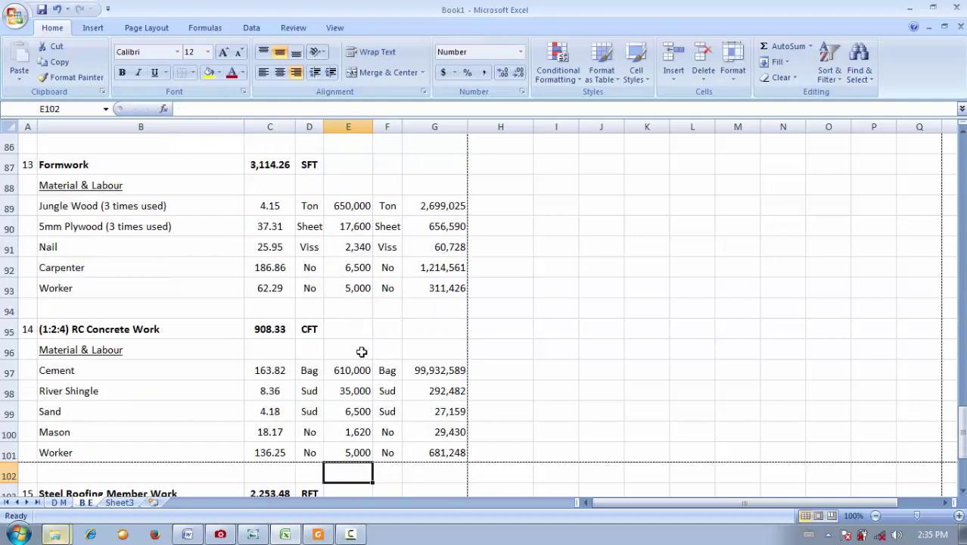
# - Copy the amount formula from G101 into G105 and fill it down through G110 for the Steel Roofing Member Work rows
pyautogui.scroll(7, 348, 295)
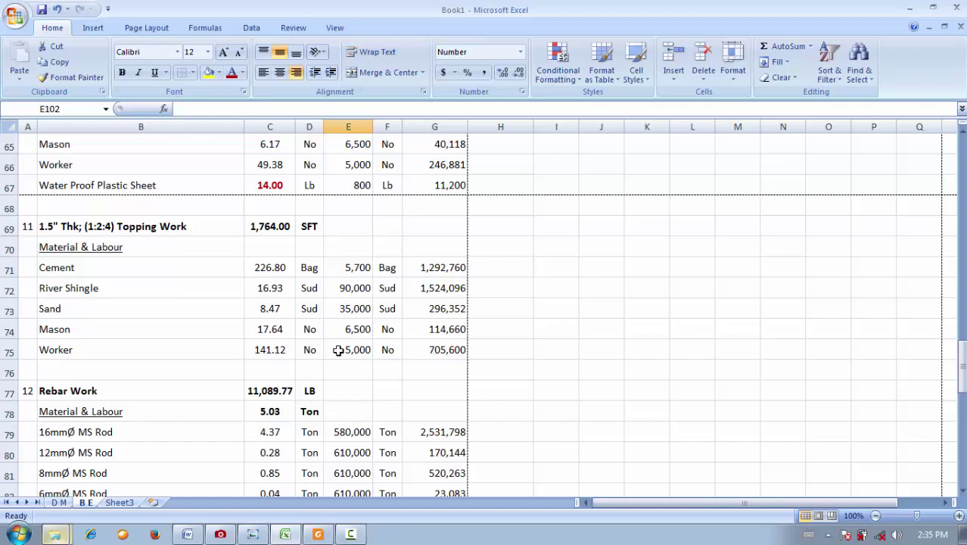
pyautogui.scroll(-11, 358, 340)
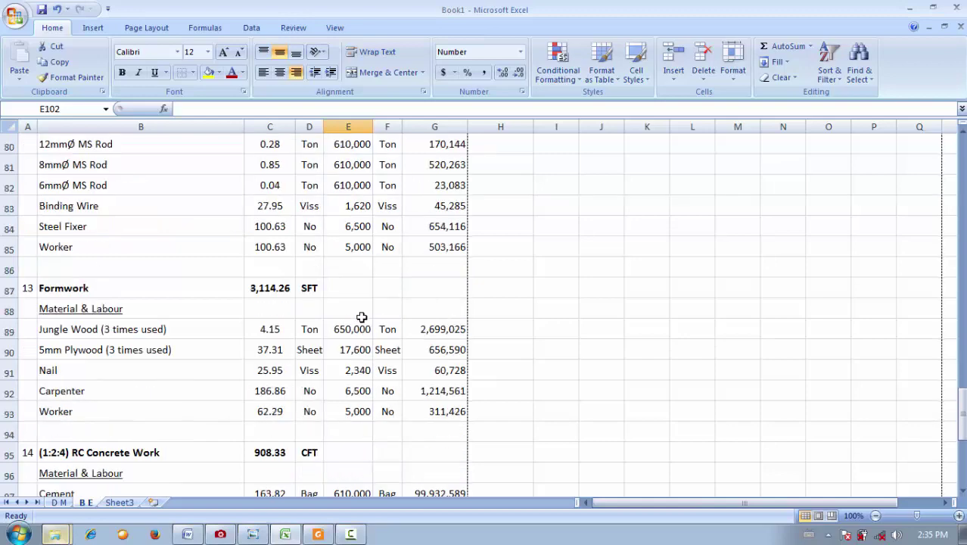
pyautogui.click(355, 398)
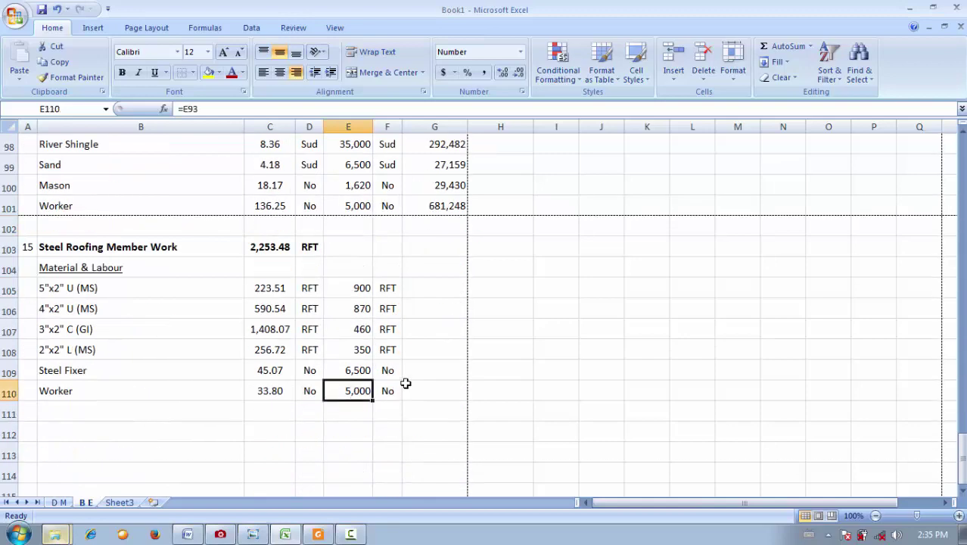
pyautogui.click(463, 204)
pyautogui.hotkey('ctrl', 'c')
pyautogui.click(415, 288)
pyautogui.hotkey('ctrl', 'v')
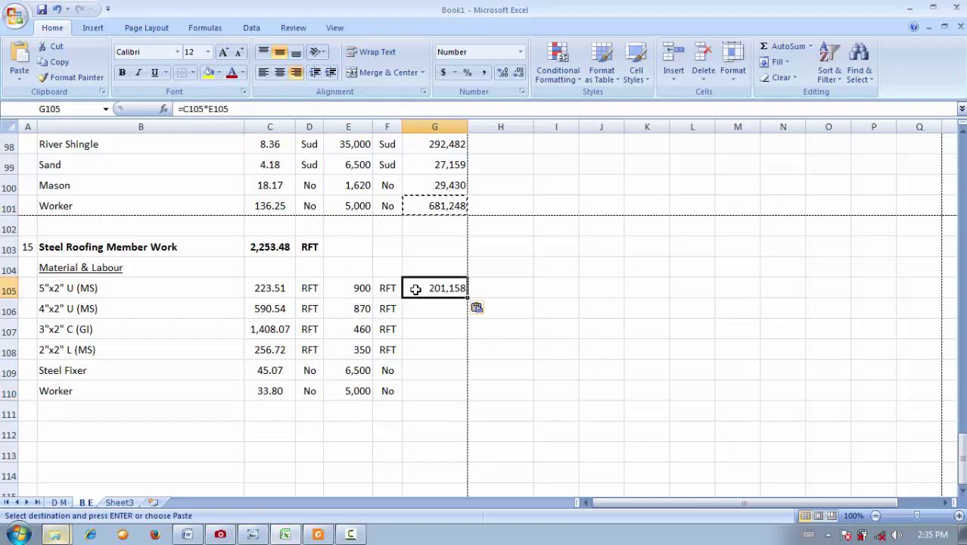
pyautogui.moveTo(467, 296); pyautogui.dragTo(454, 398)
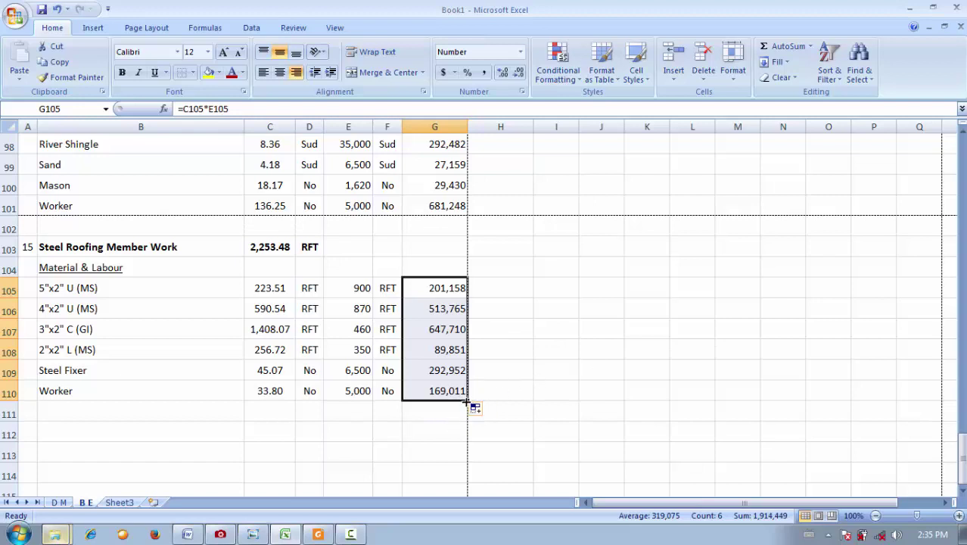
pyautogui.click(448, 207)
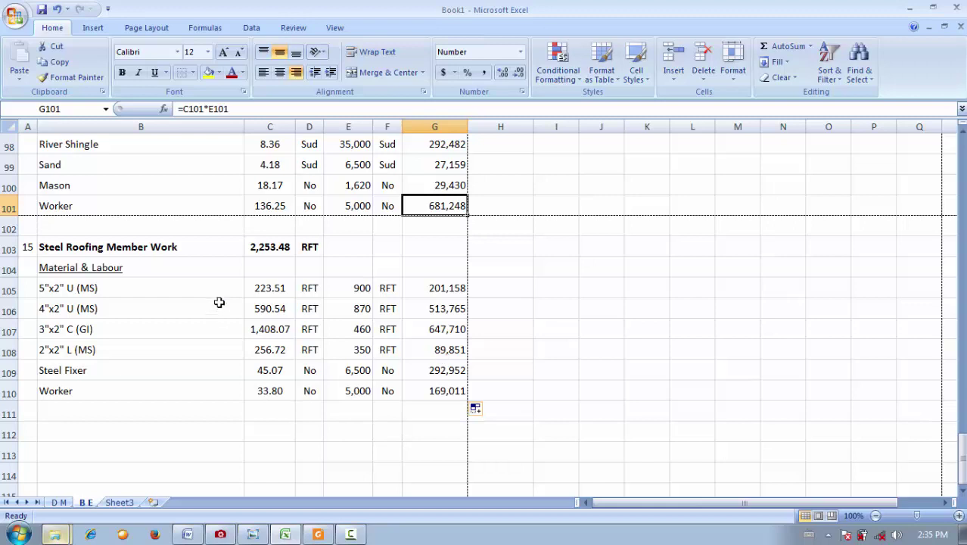
pyautogui.click(73, 247)
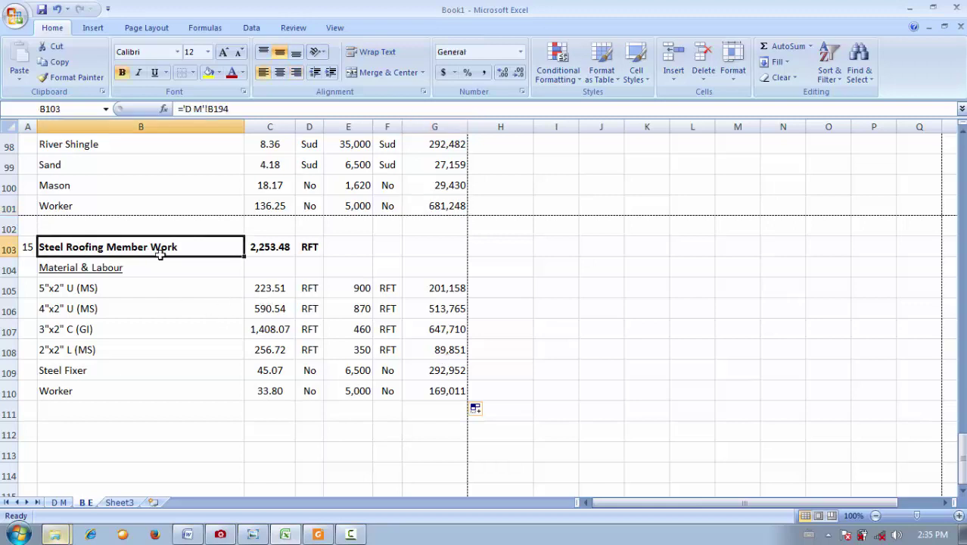